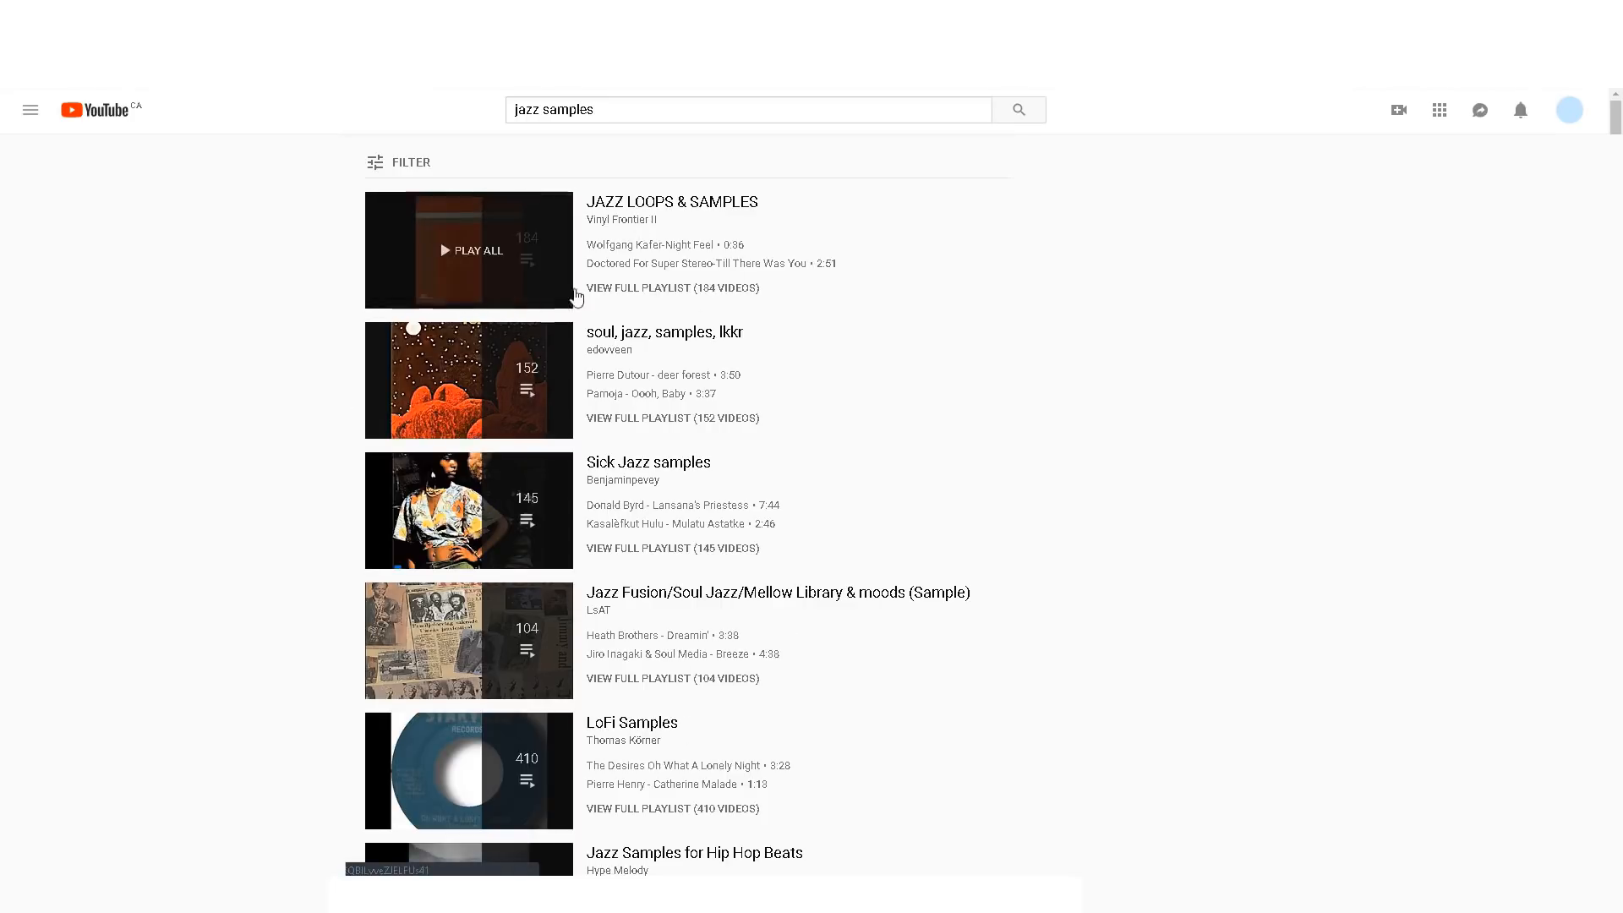
- Browse the jazz samples search results for a playlist of music to sample
scroll(690, 507, "down", 20)
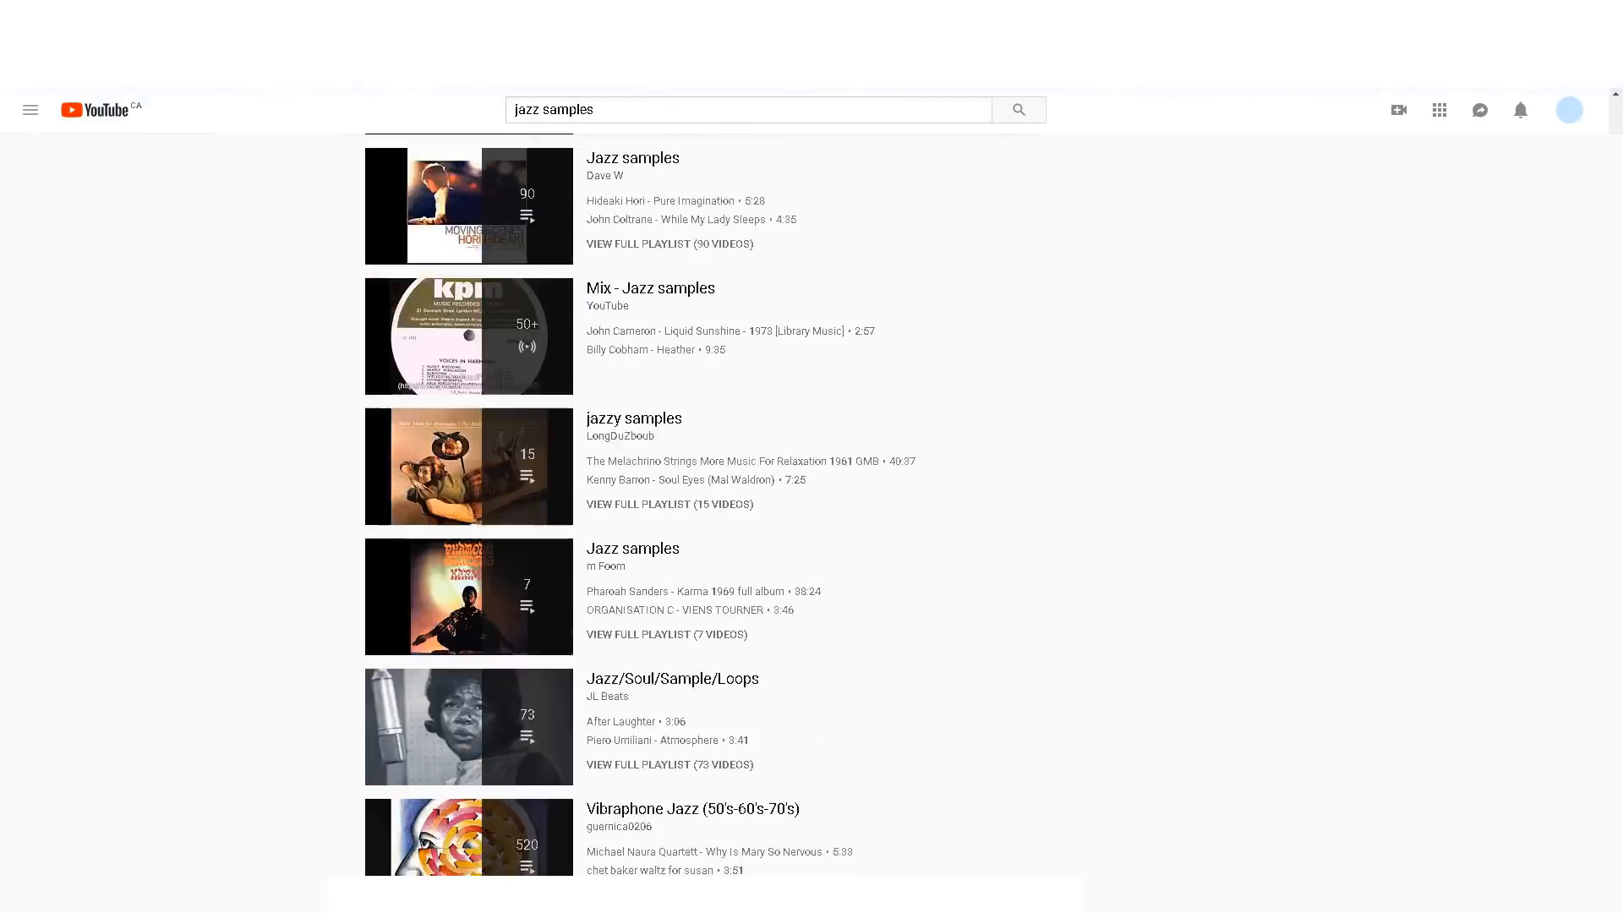
scroll(361, 410, "down", 15)
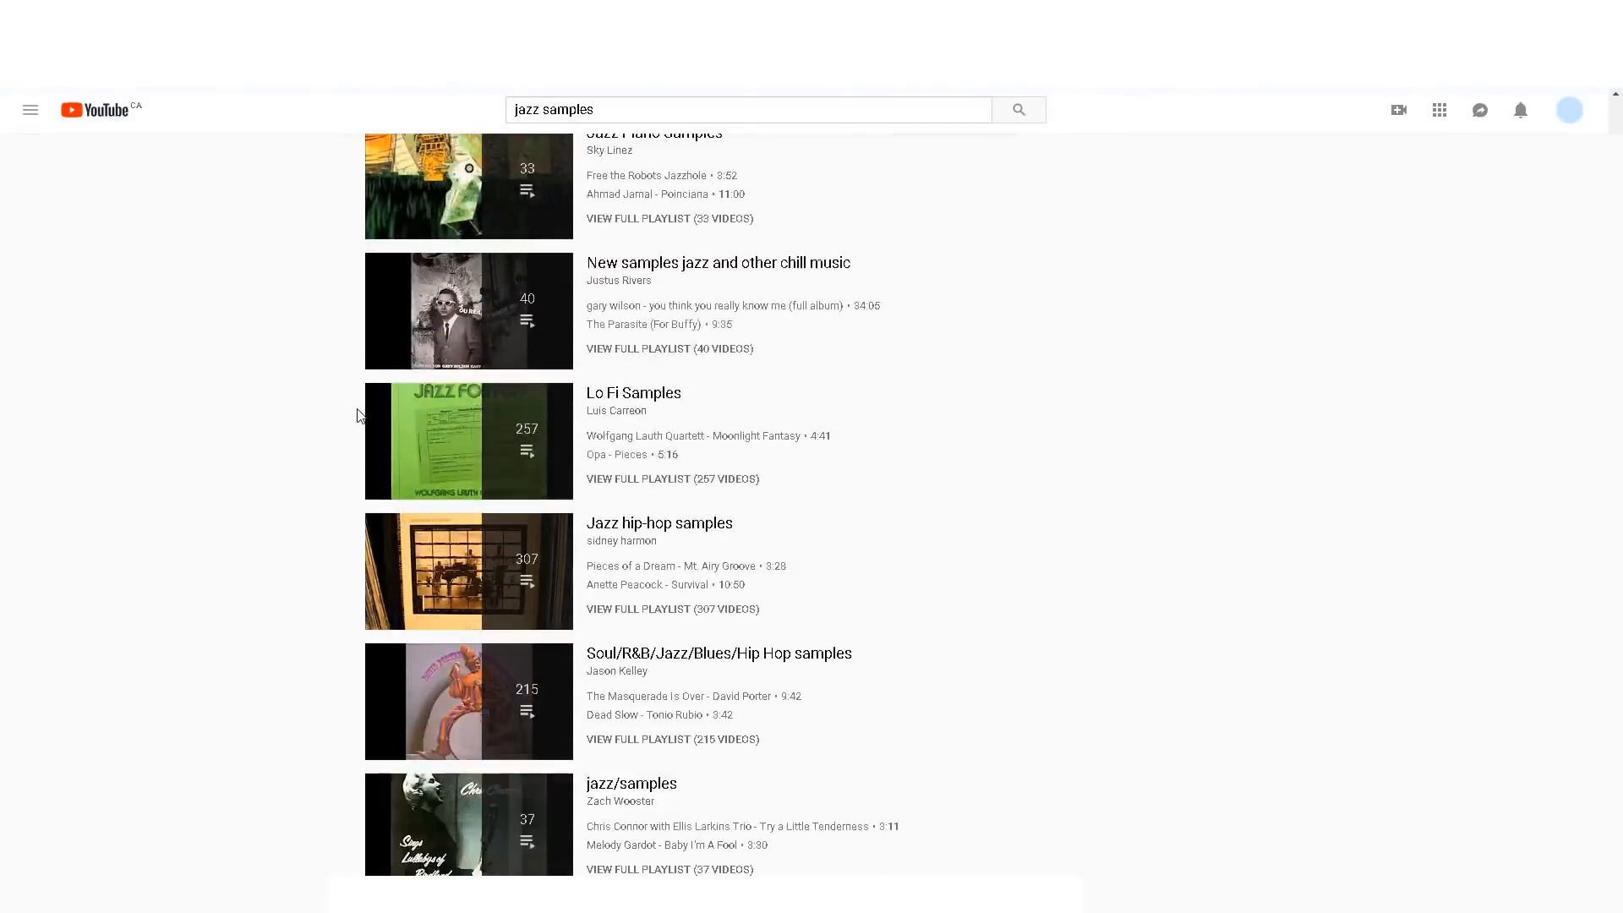
scroll(361, 411, "down", 13)
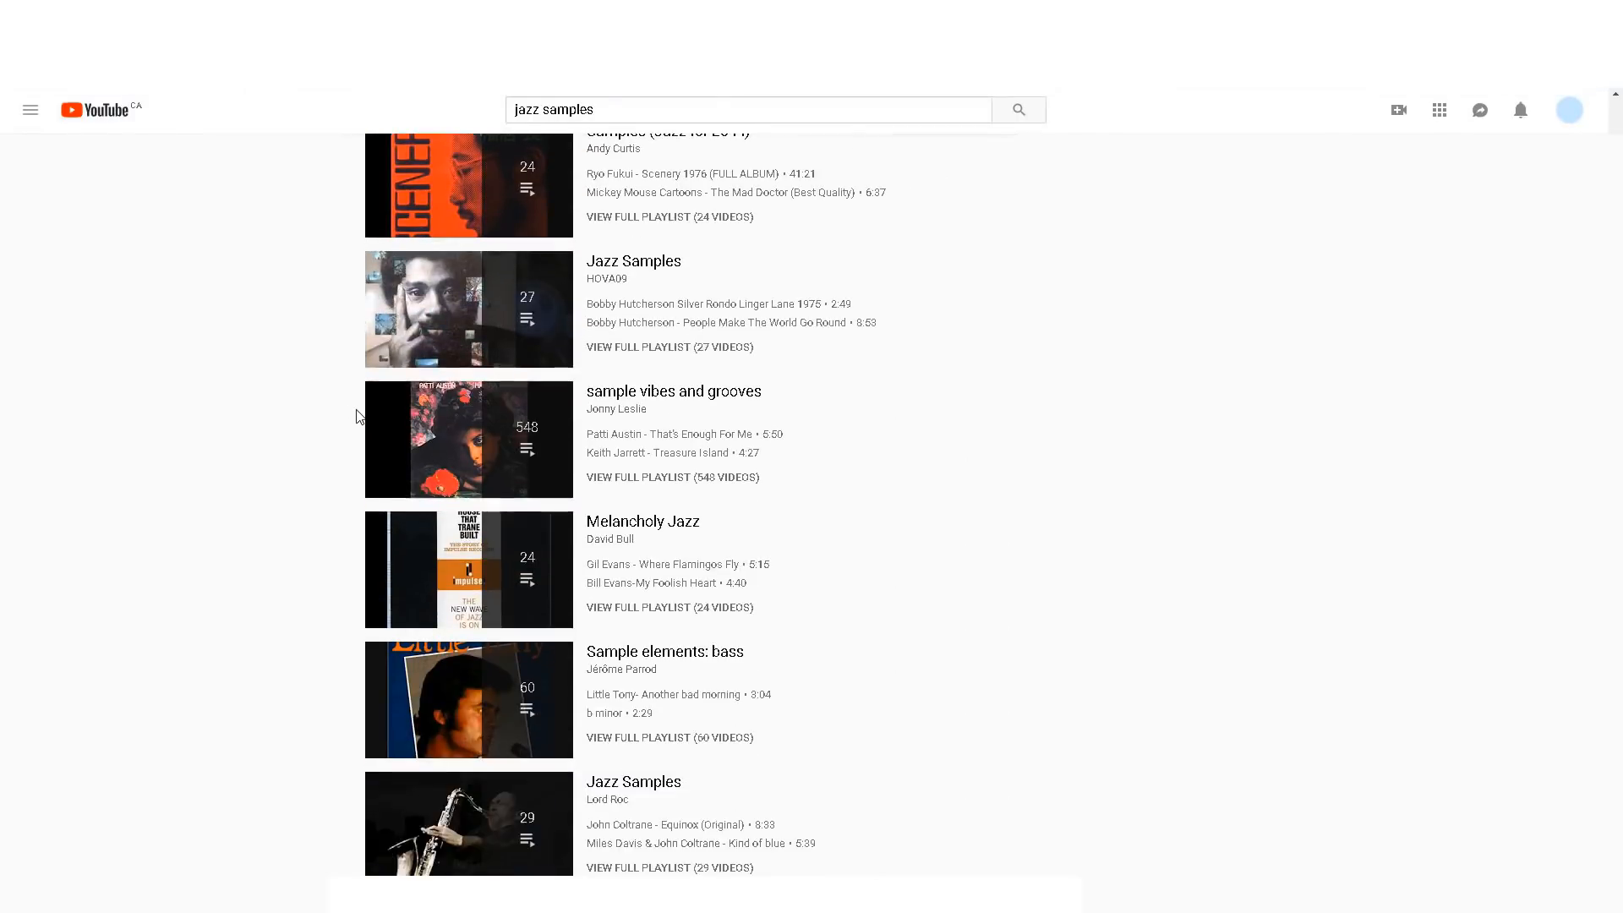
scroll(361, 404, "down", 15)
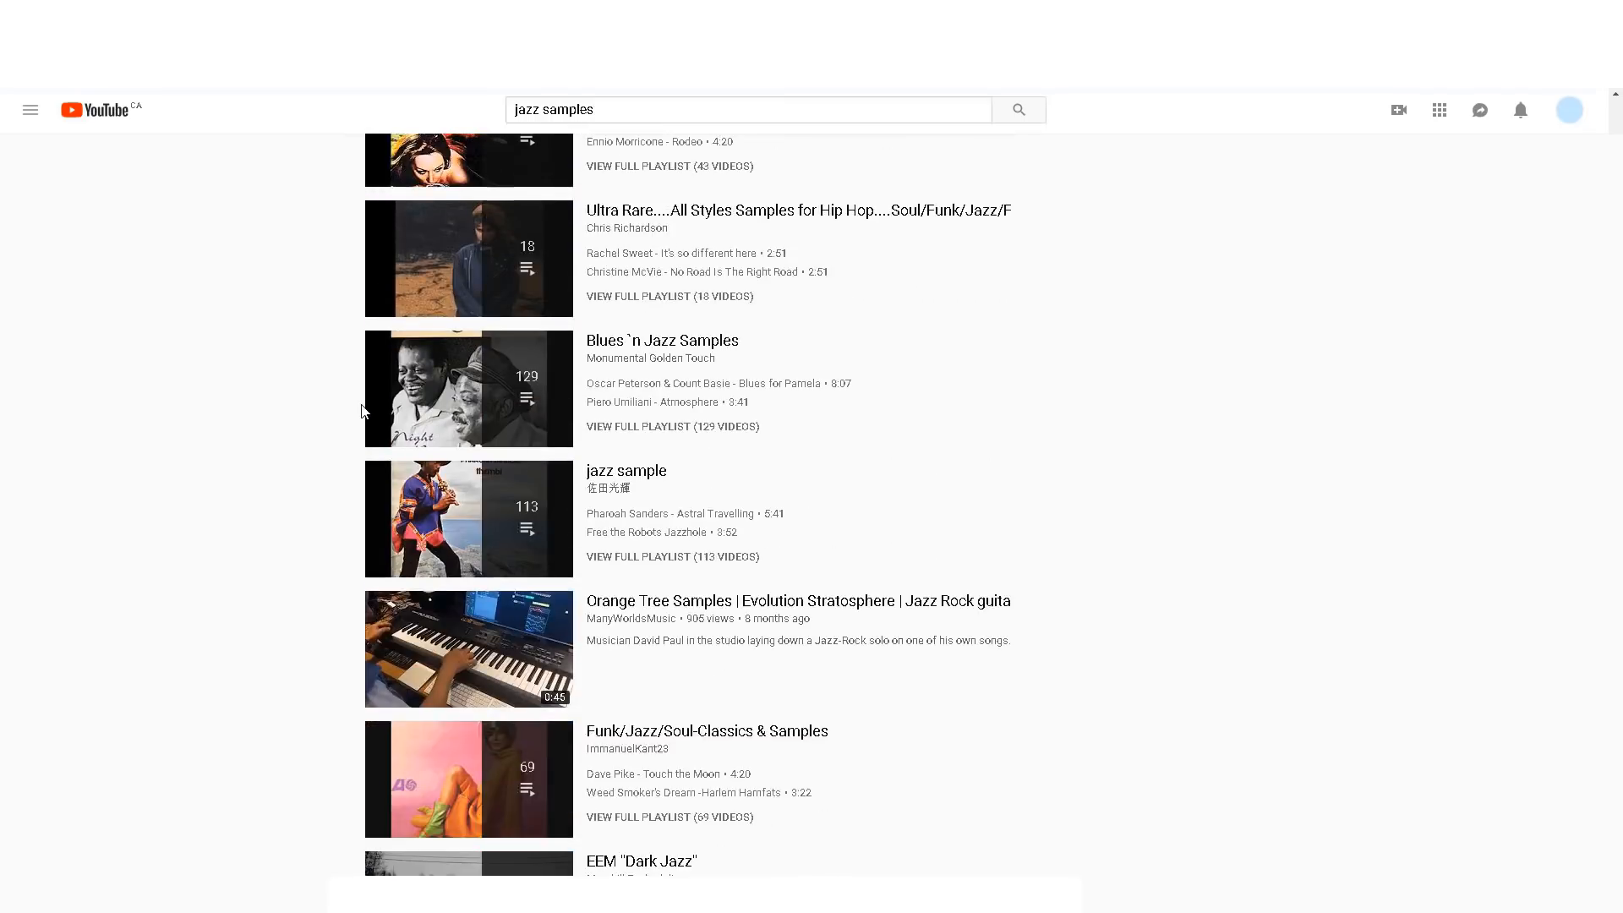
scroll(361, 414, "down", 7)
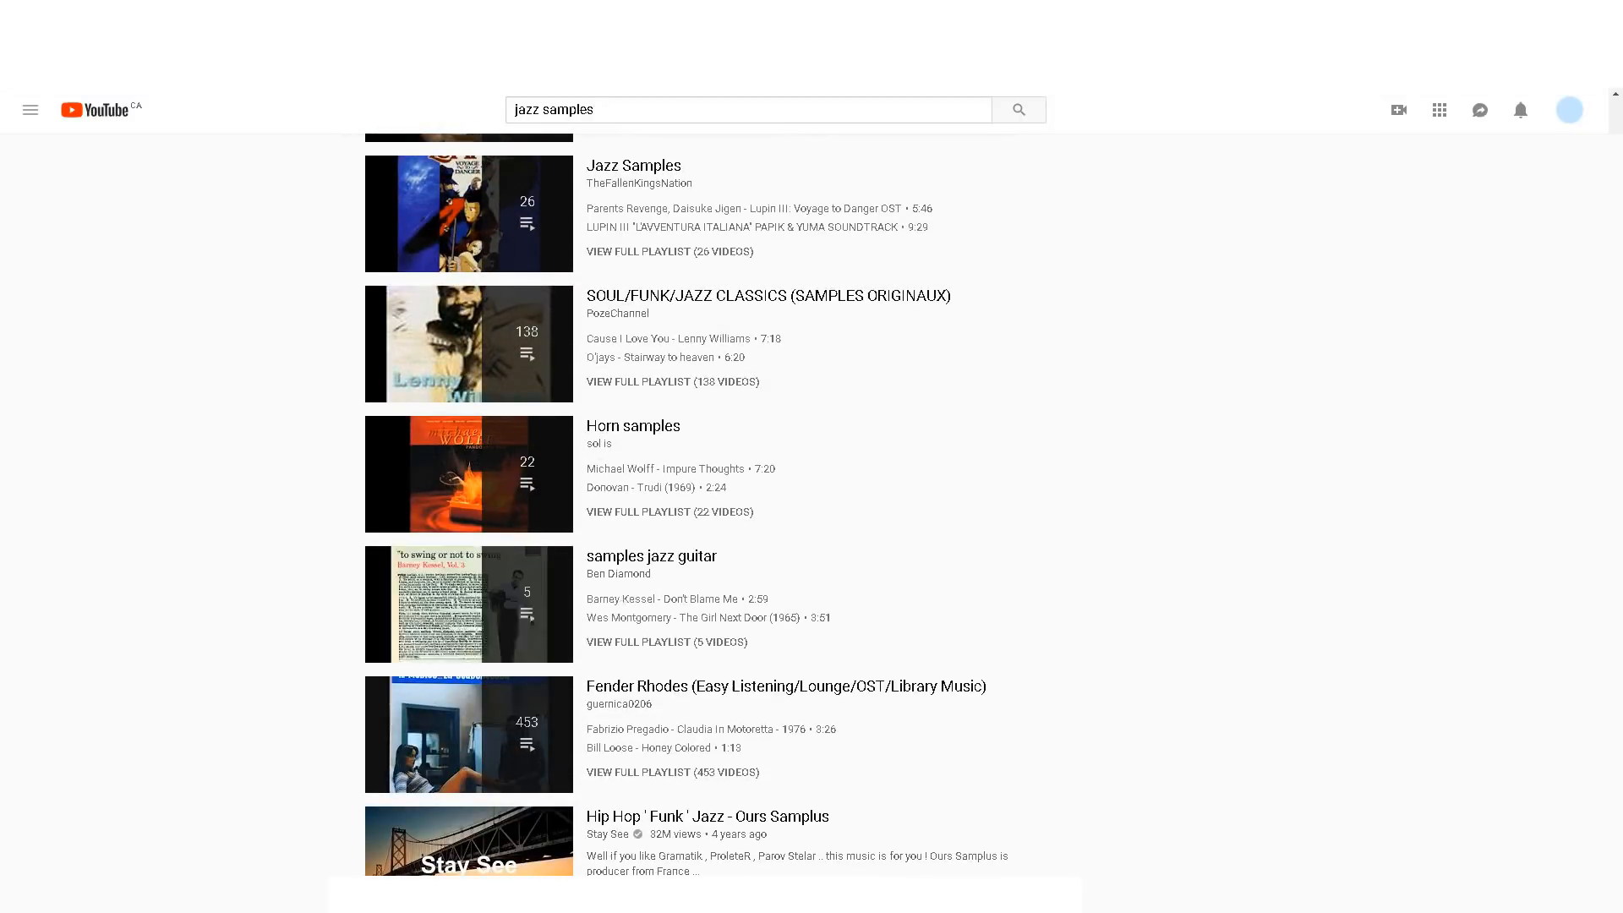
scroll(361, 414, "down", 3)
scroll(374, 120, "down", 4)
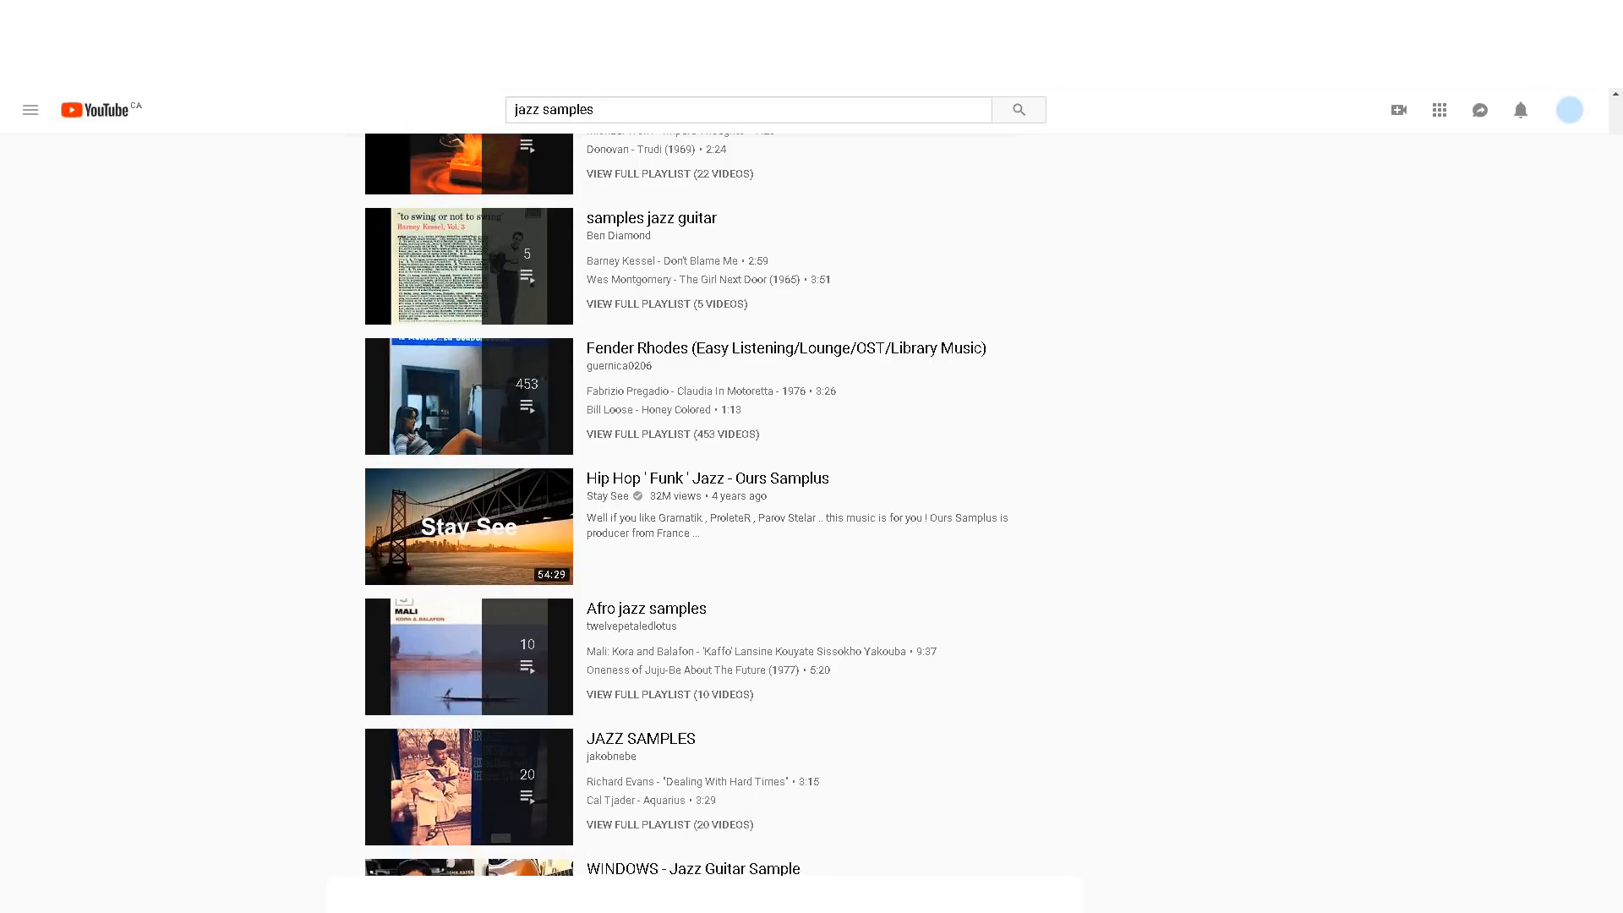
scroll(533, 381, "up", 8)
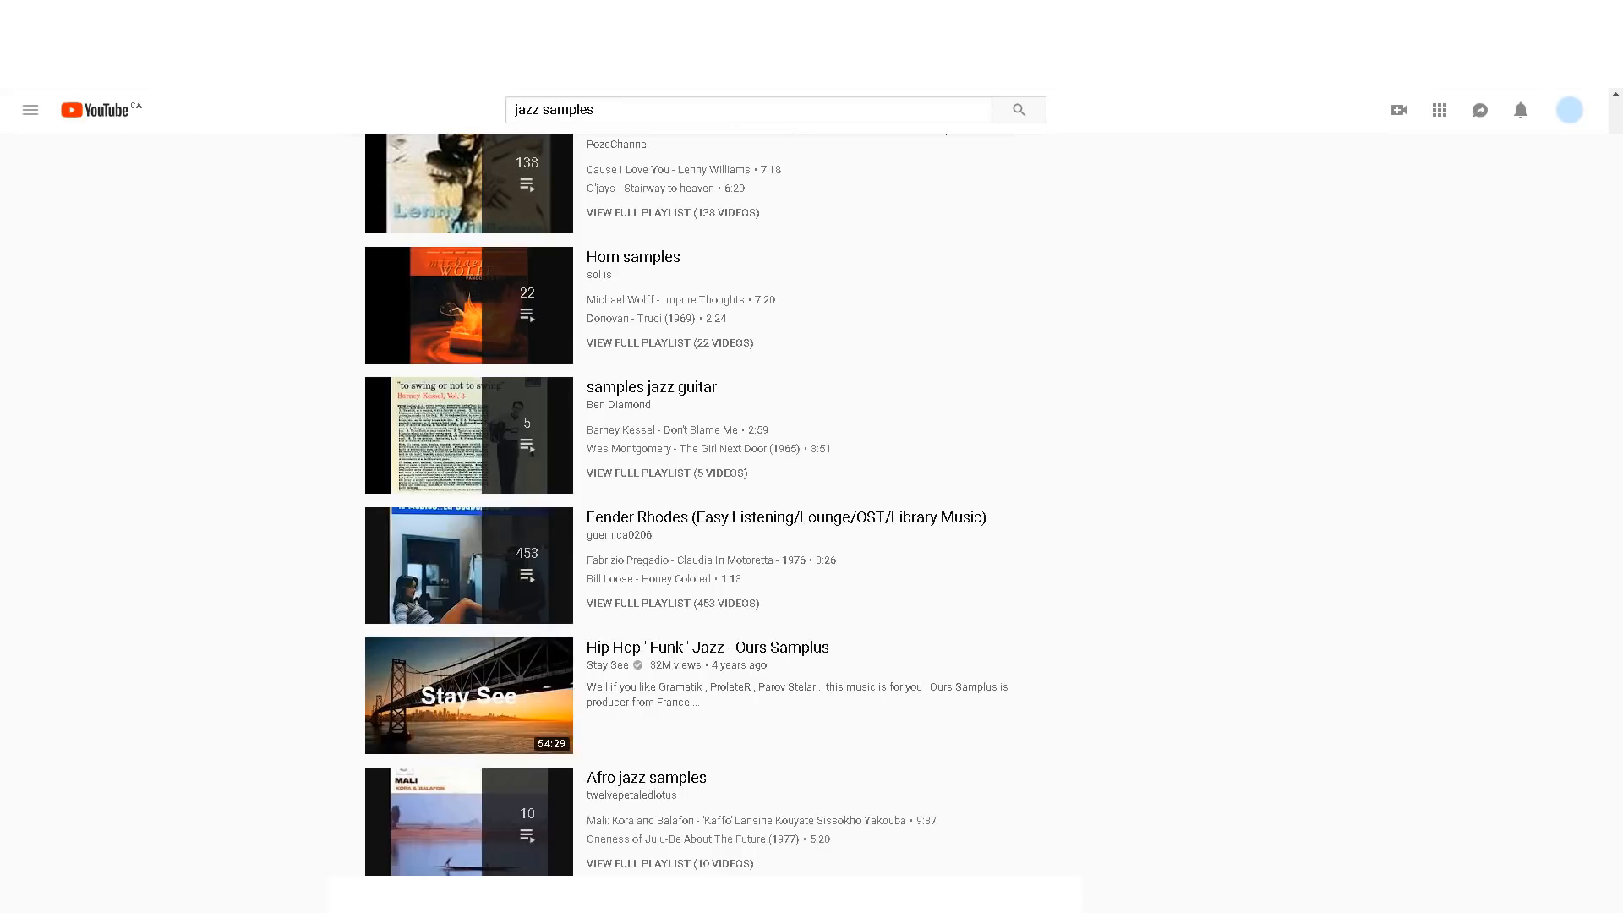
scroll(533, 381, "down", 3)
scroll(533, 380, "down", 1)
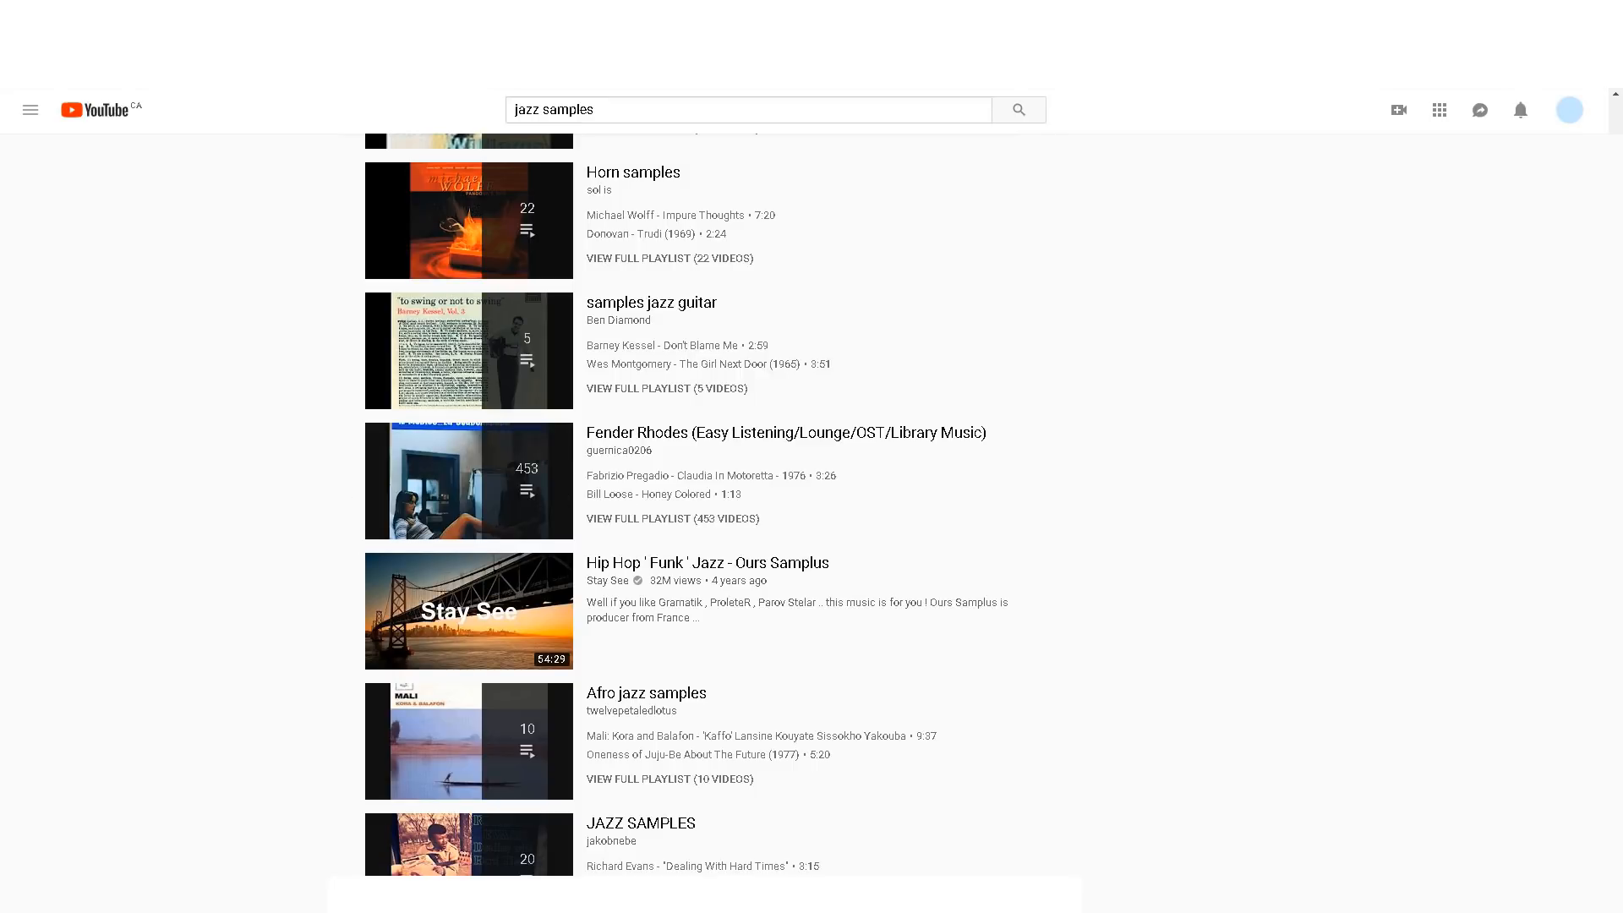
scroll(374, 120, "up", 5)
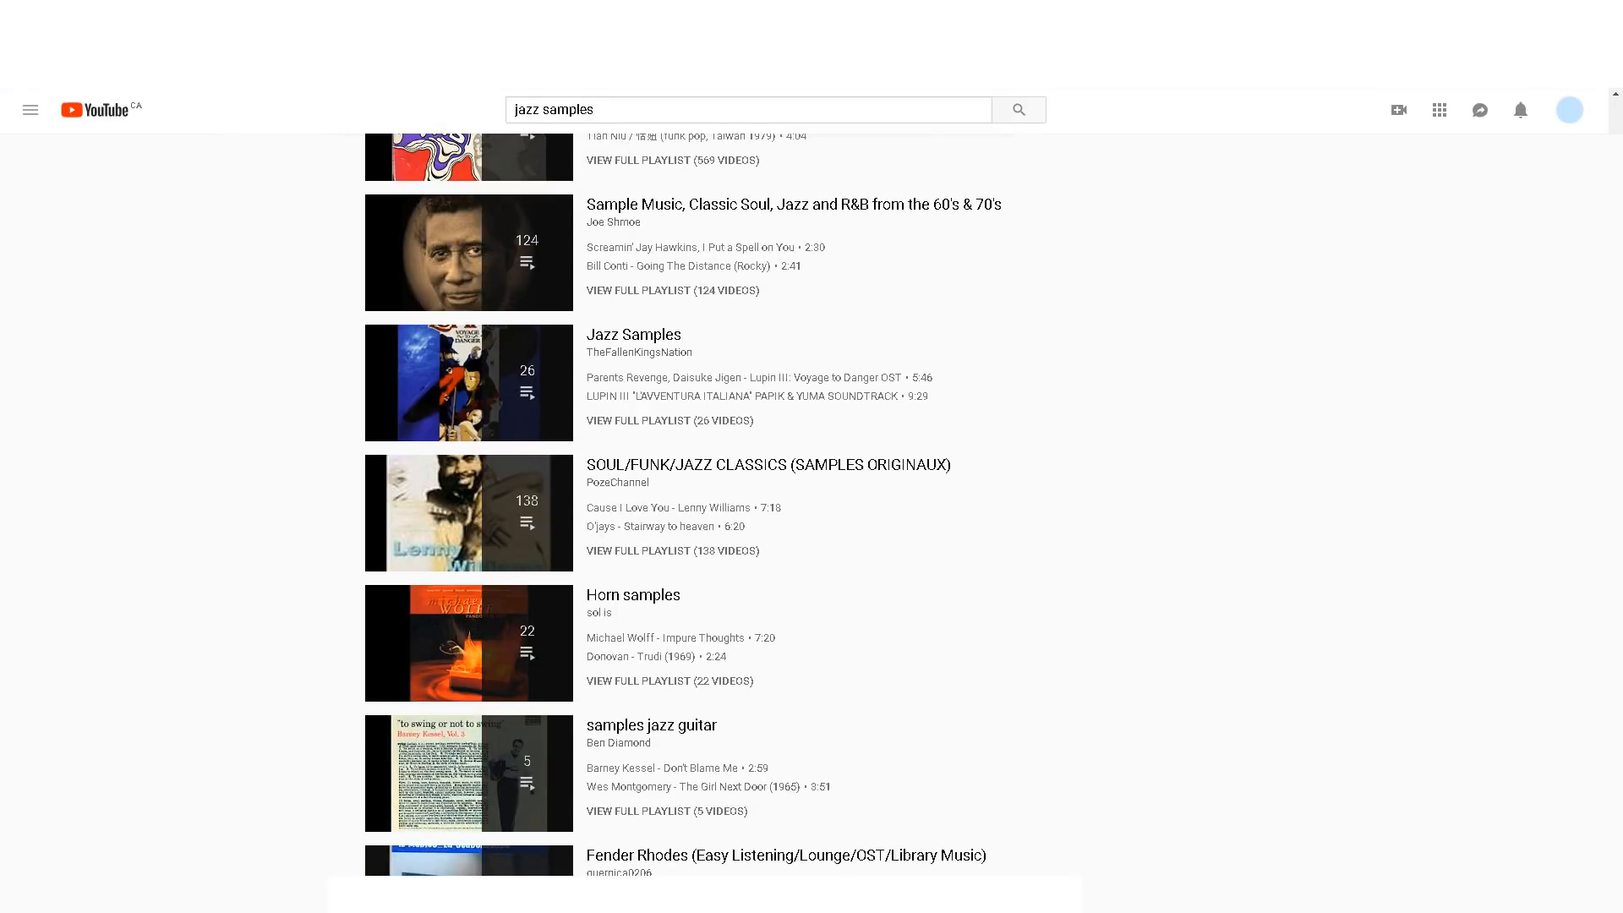
scroll(684, 505, "down", 14)
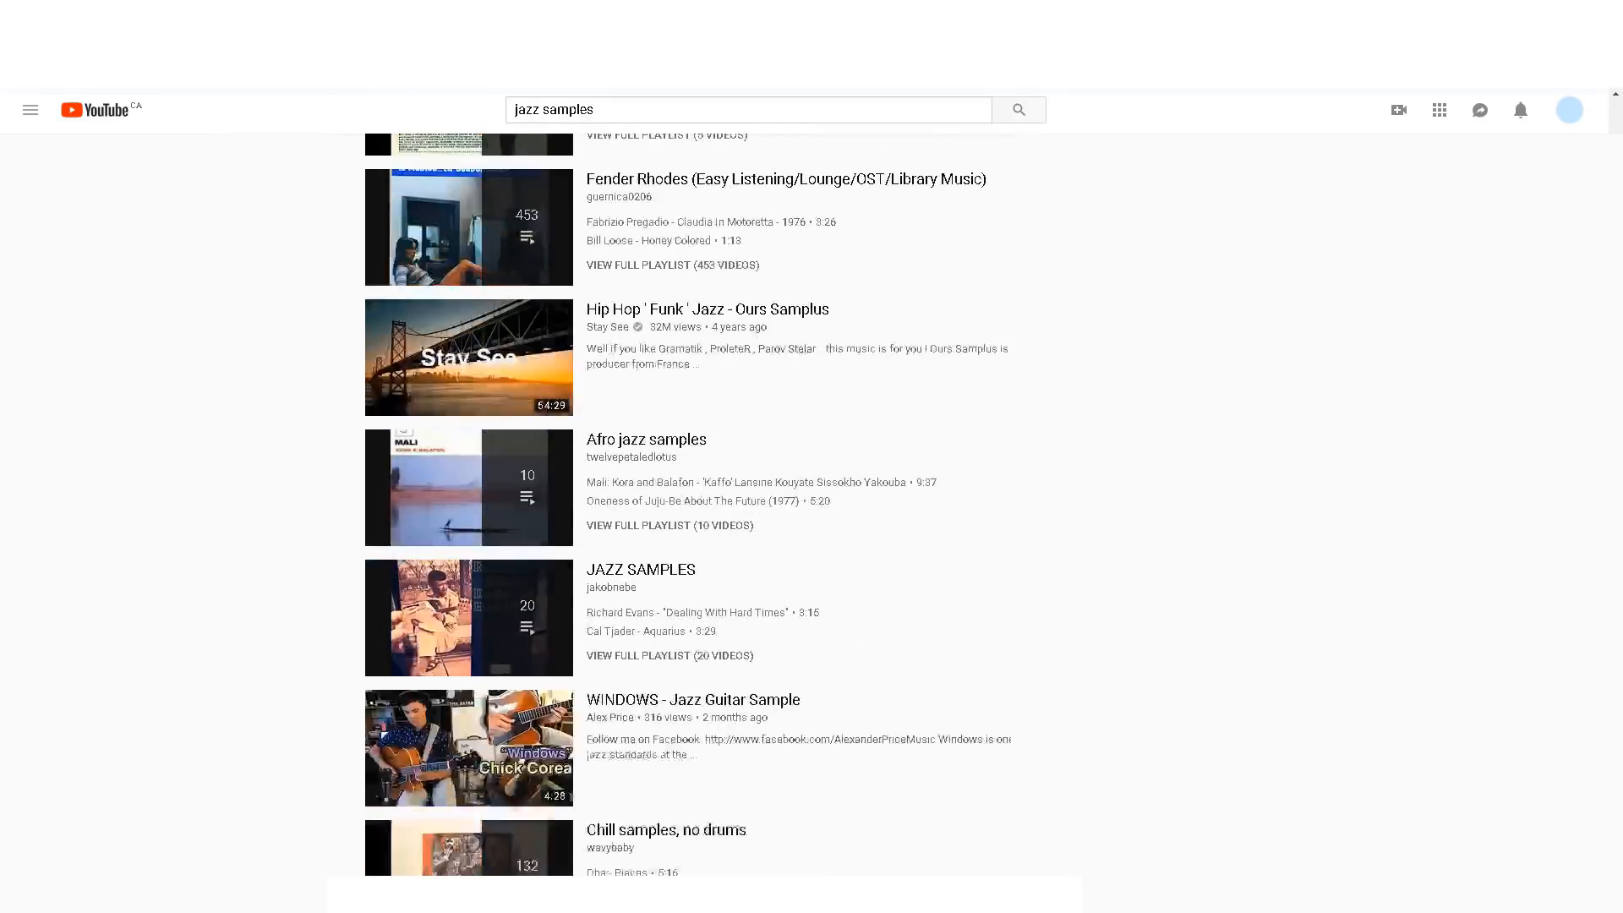
scroll(467, 325, "down", 1)
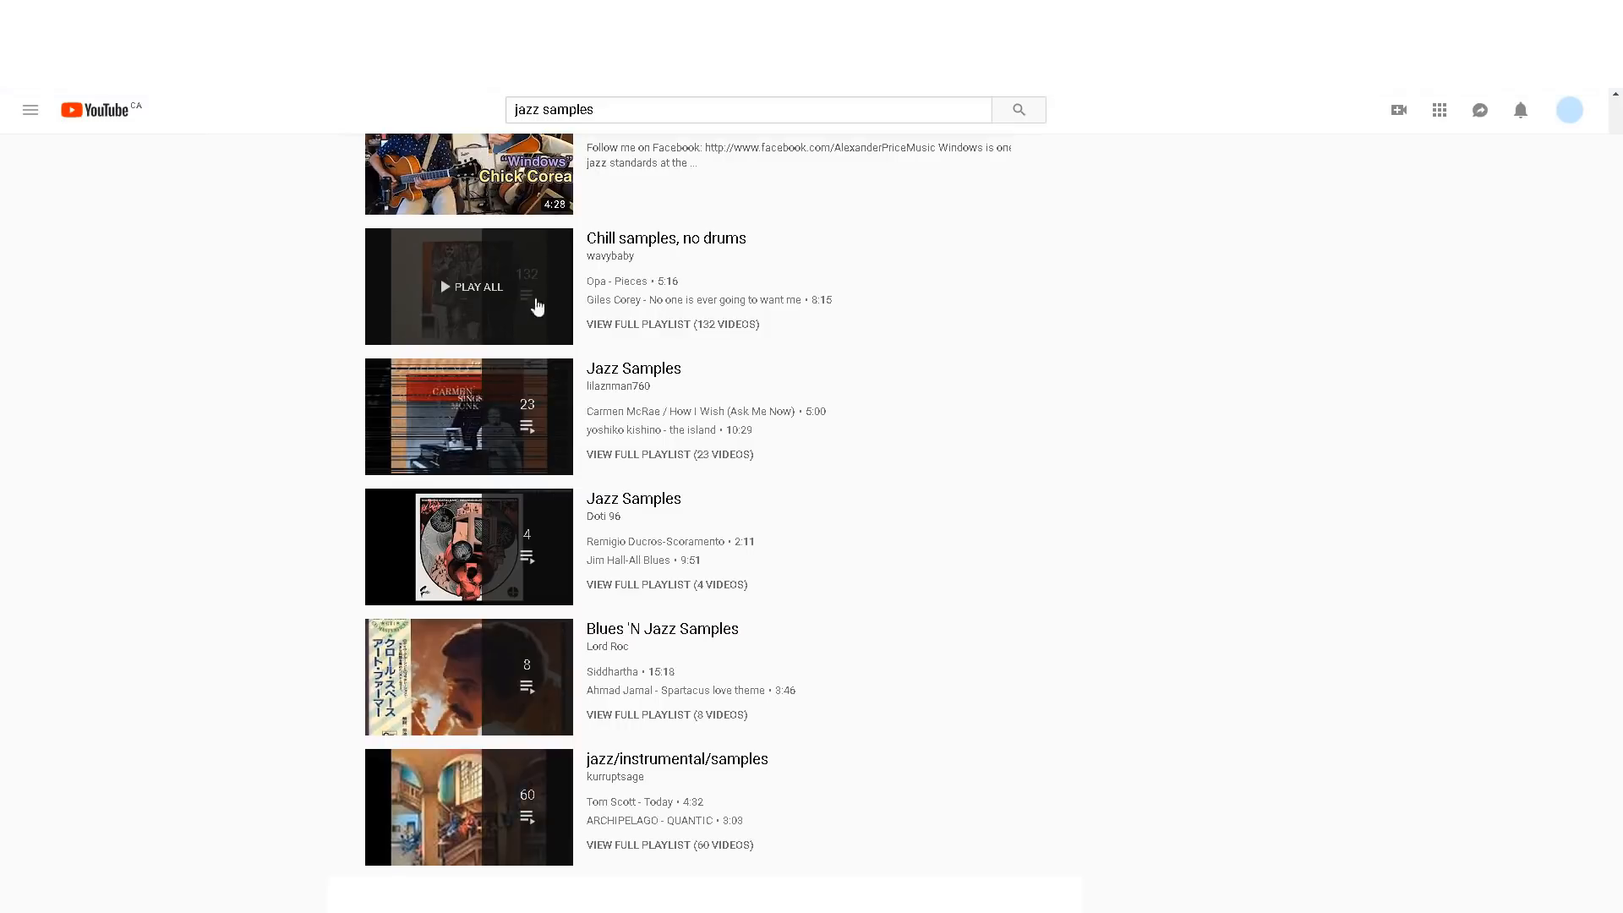
scroll(668, 423, "up", 2)
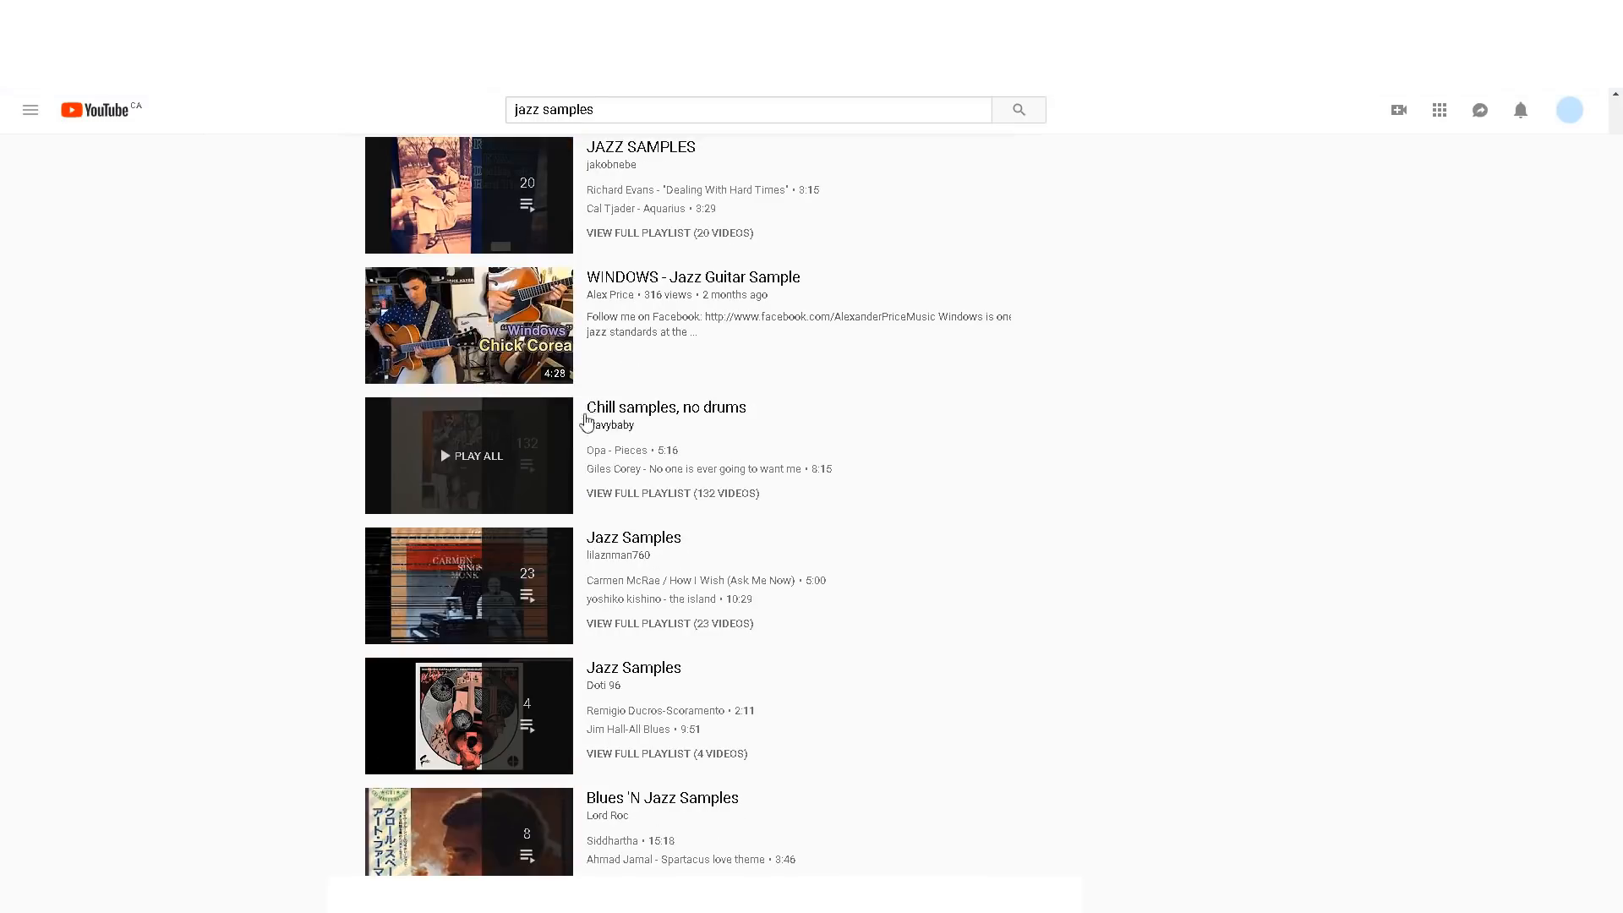
- Open the "Chill samples, no drums" playlist and turn on shuffle
left_click(486, 415)
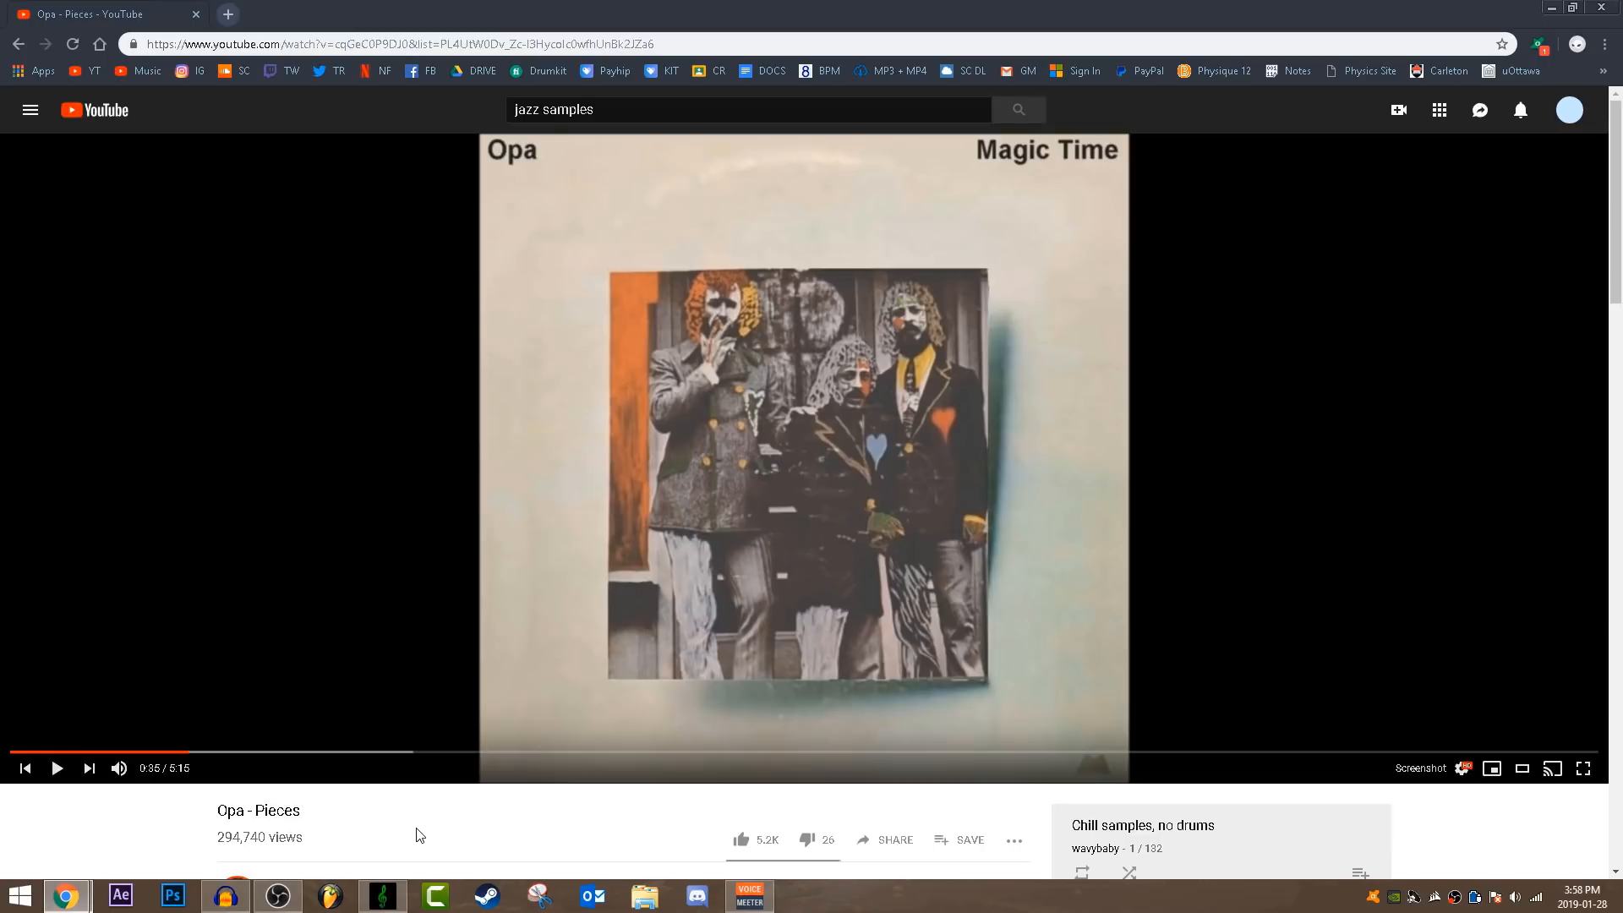
scroll(1144, 578, "down", 3)
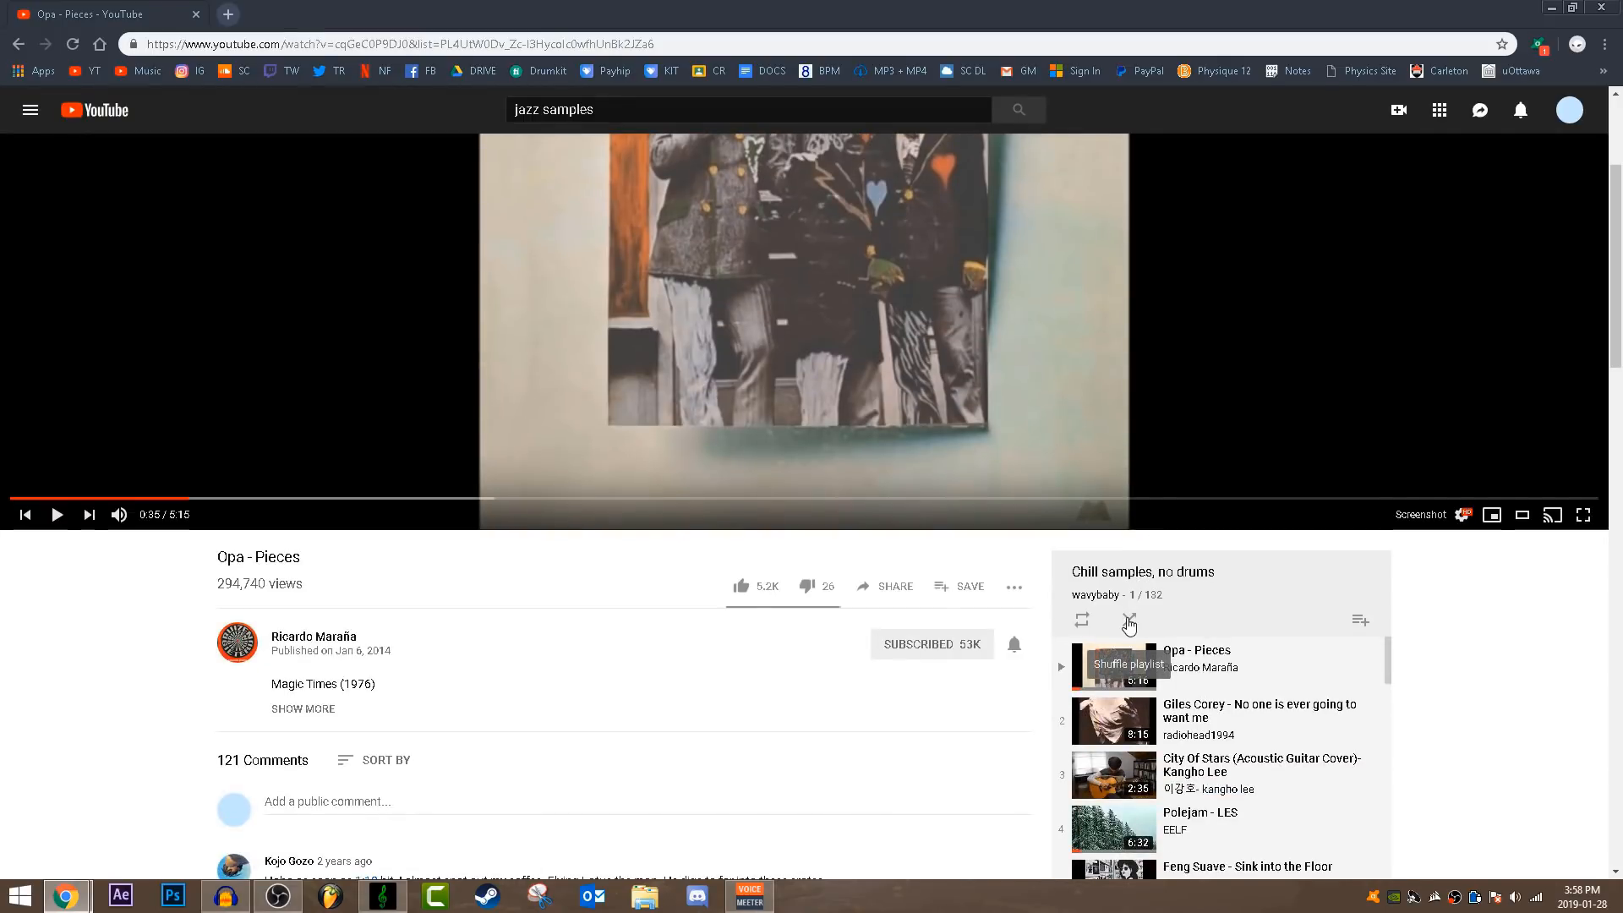
left_click(1131, 622)
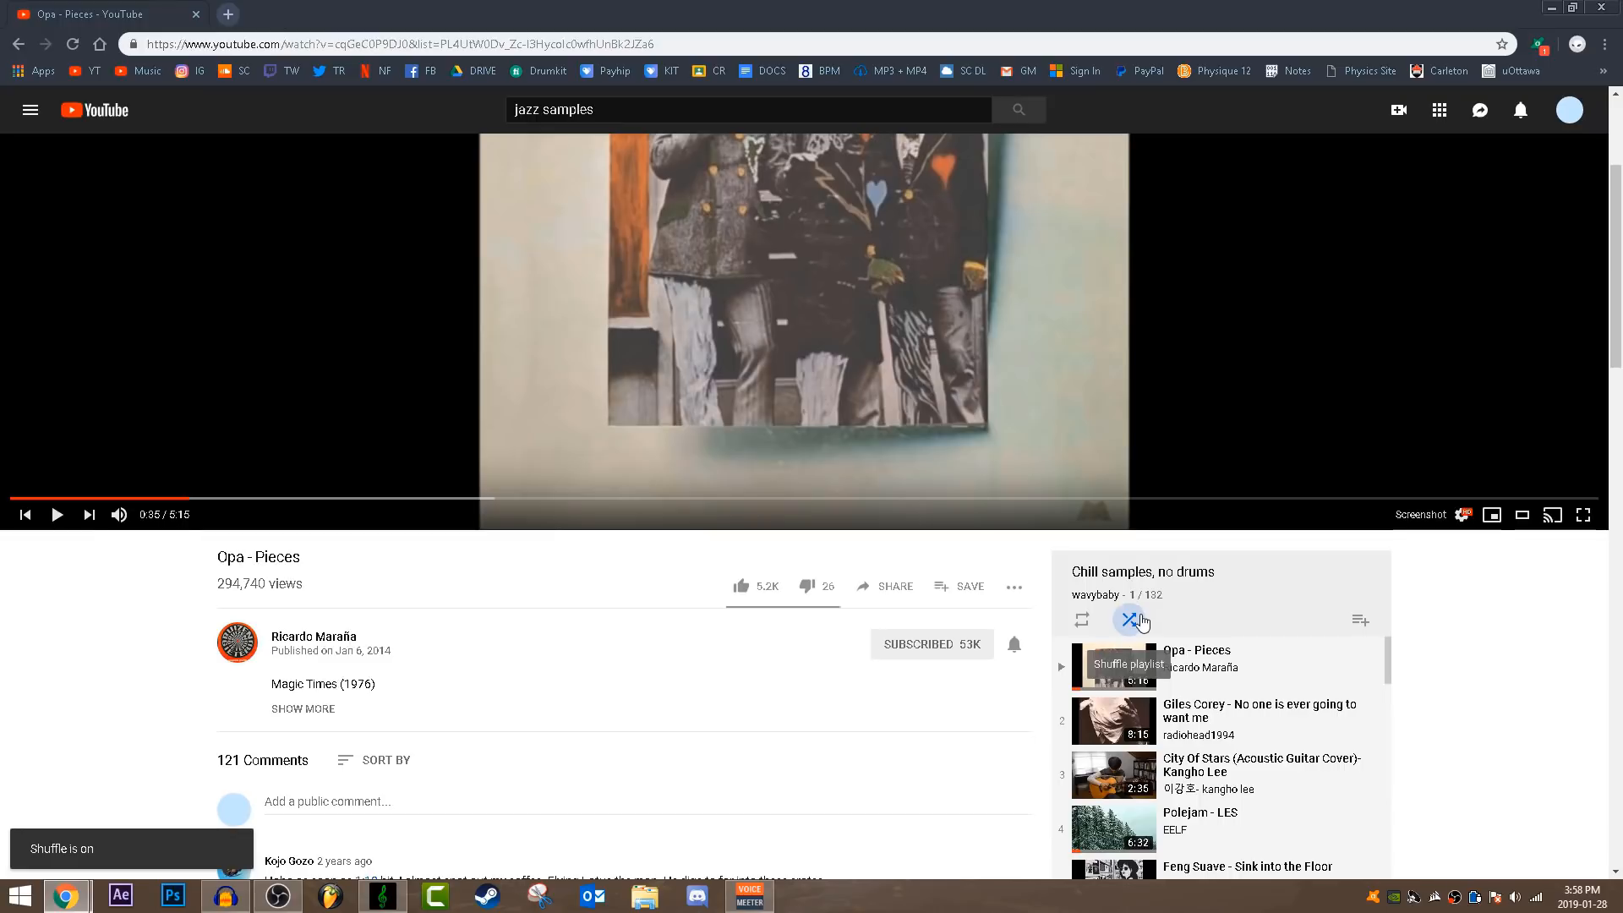
- Skip to the next shuffled track, preview it from about 0:18 and about 0:40, and pause it
scroll(61, 689, "up", 2)
left_click(89, 683)
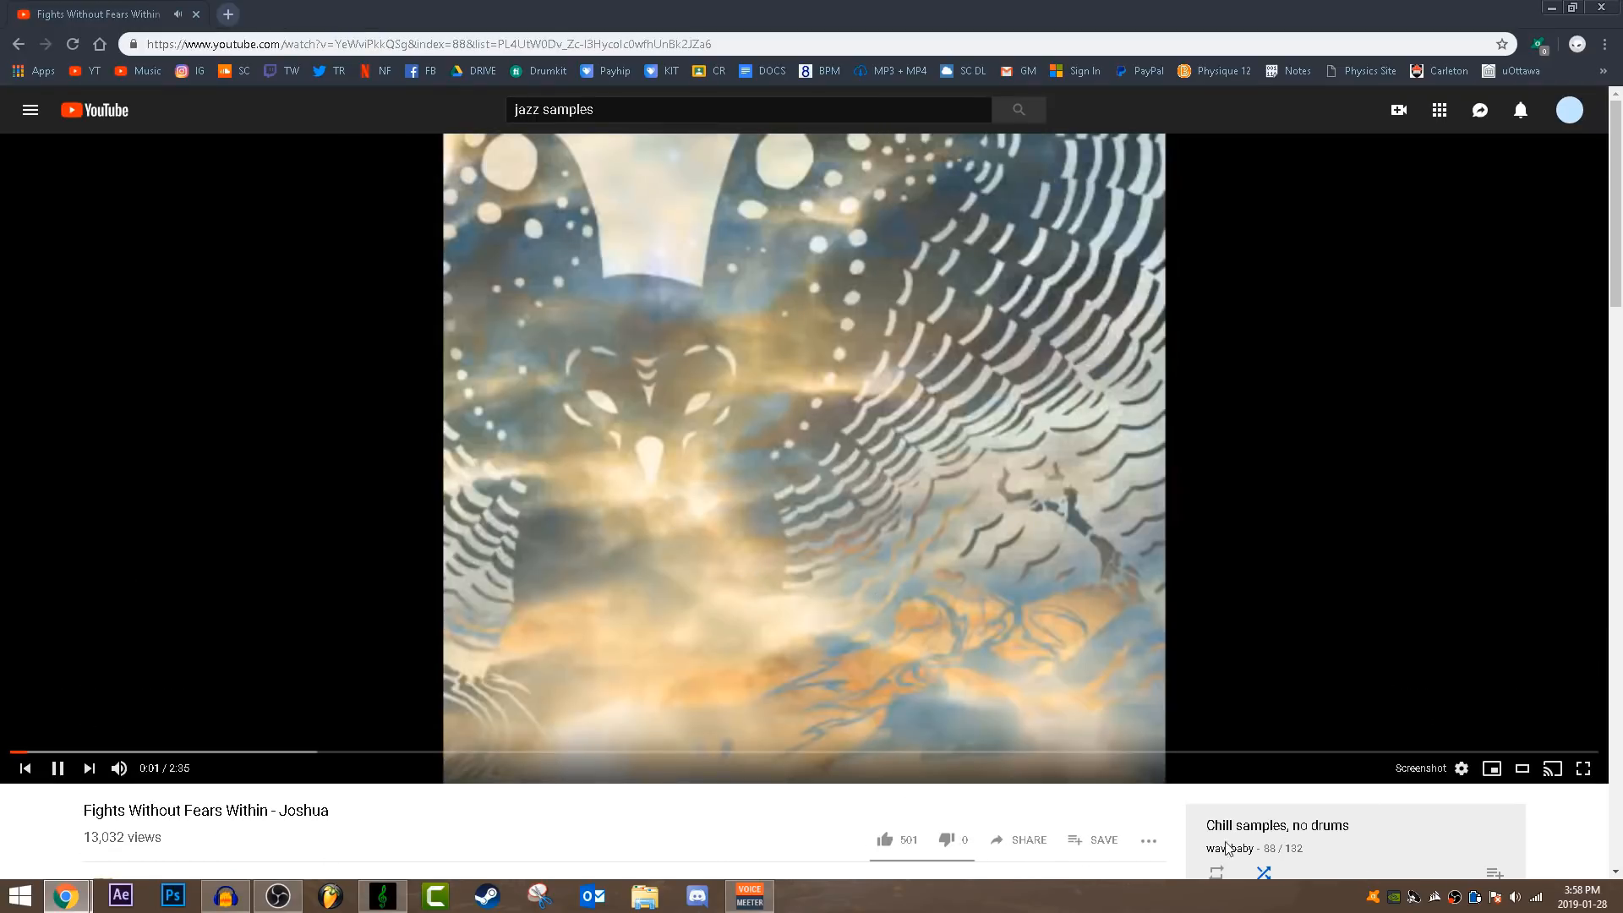
left_click(185, 751)
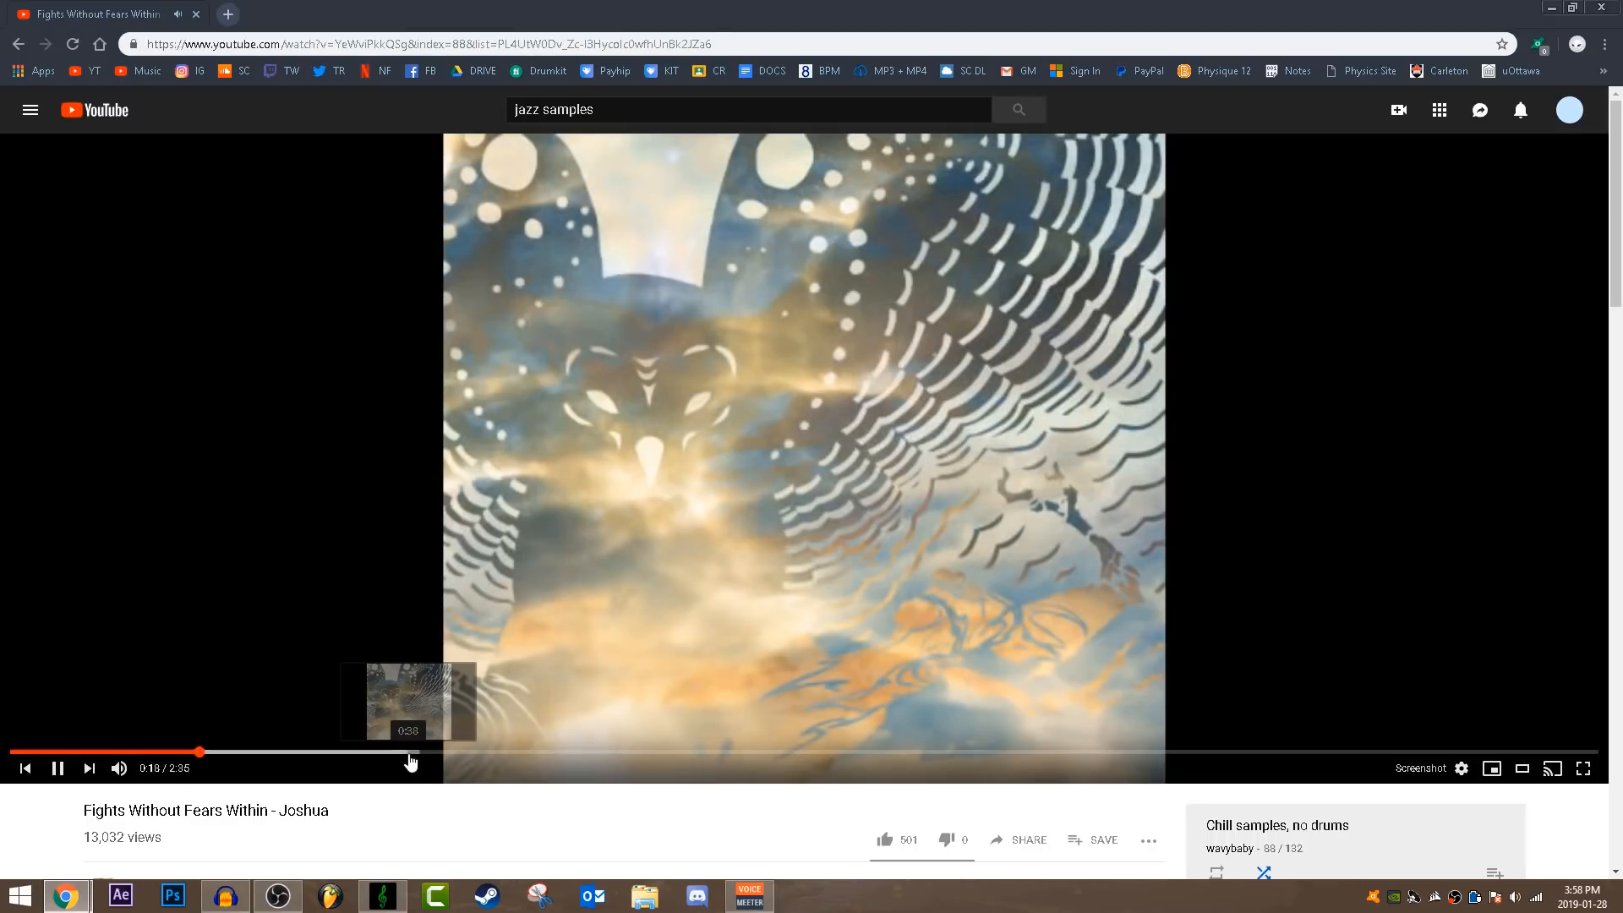
left_click(420, 751)
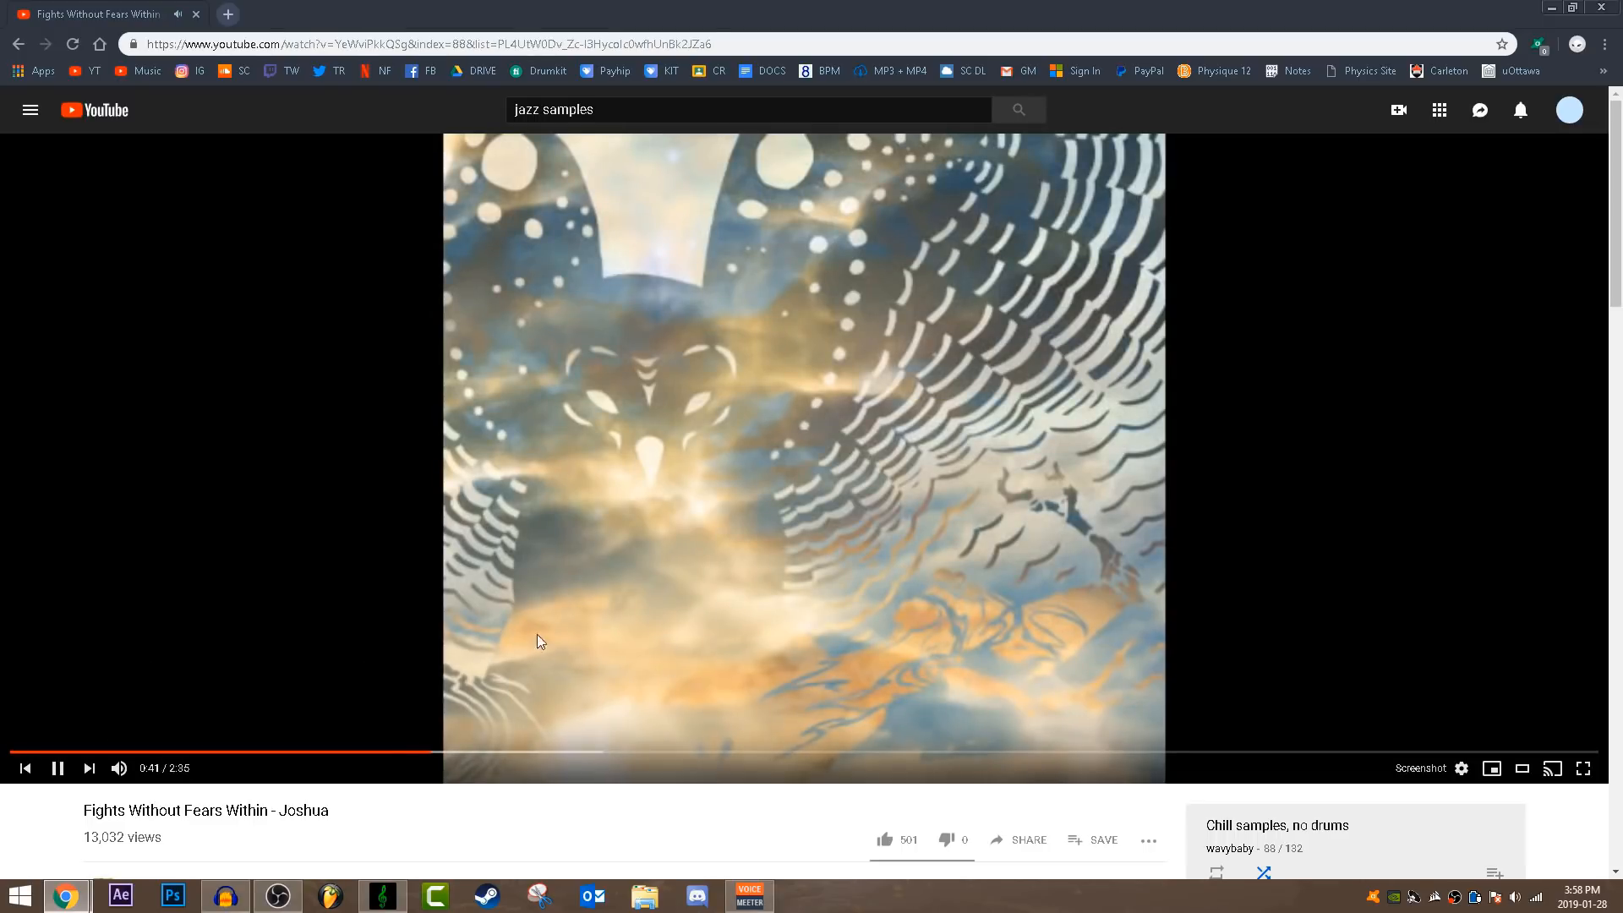
scroll(570, 584, "down", 1)
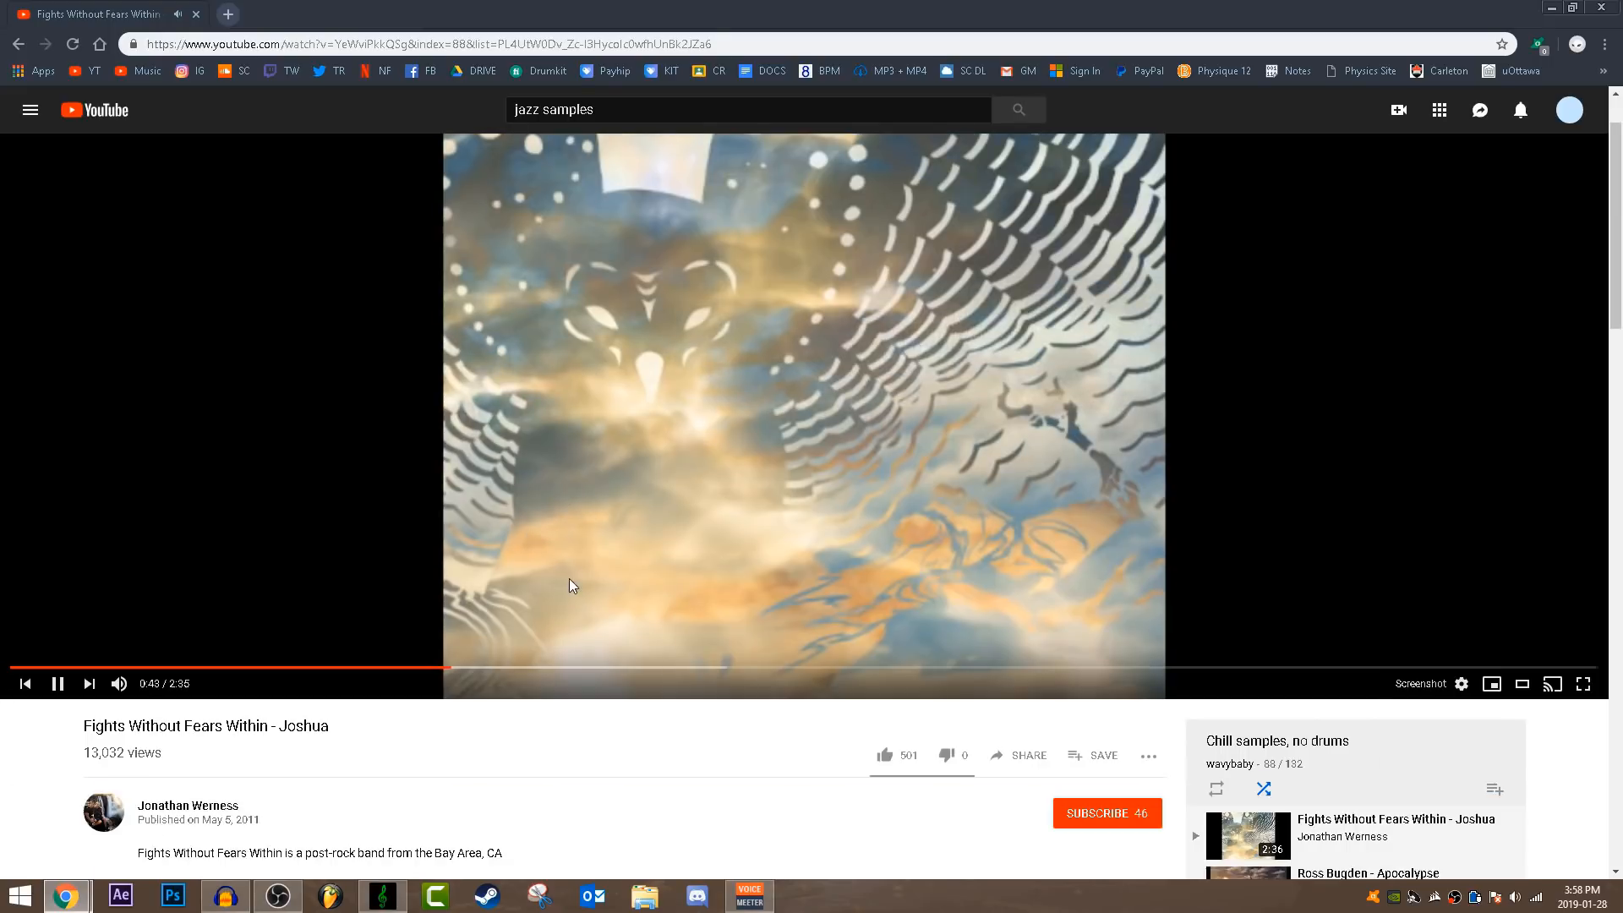
left_click(577, 580)
scroll(643, 643, "down", 1)
scroll(592, 668, "up", 2)
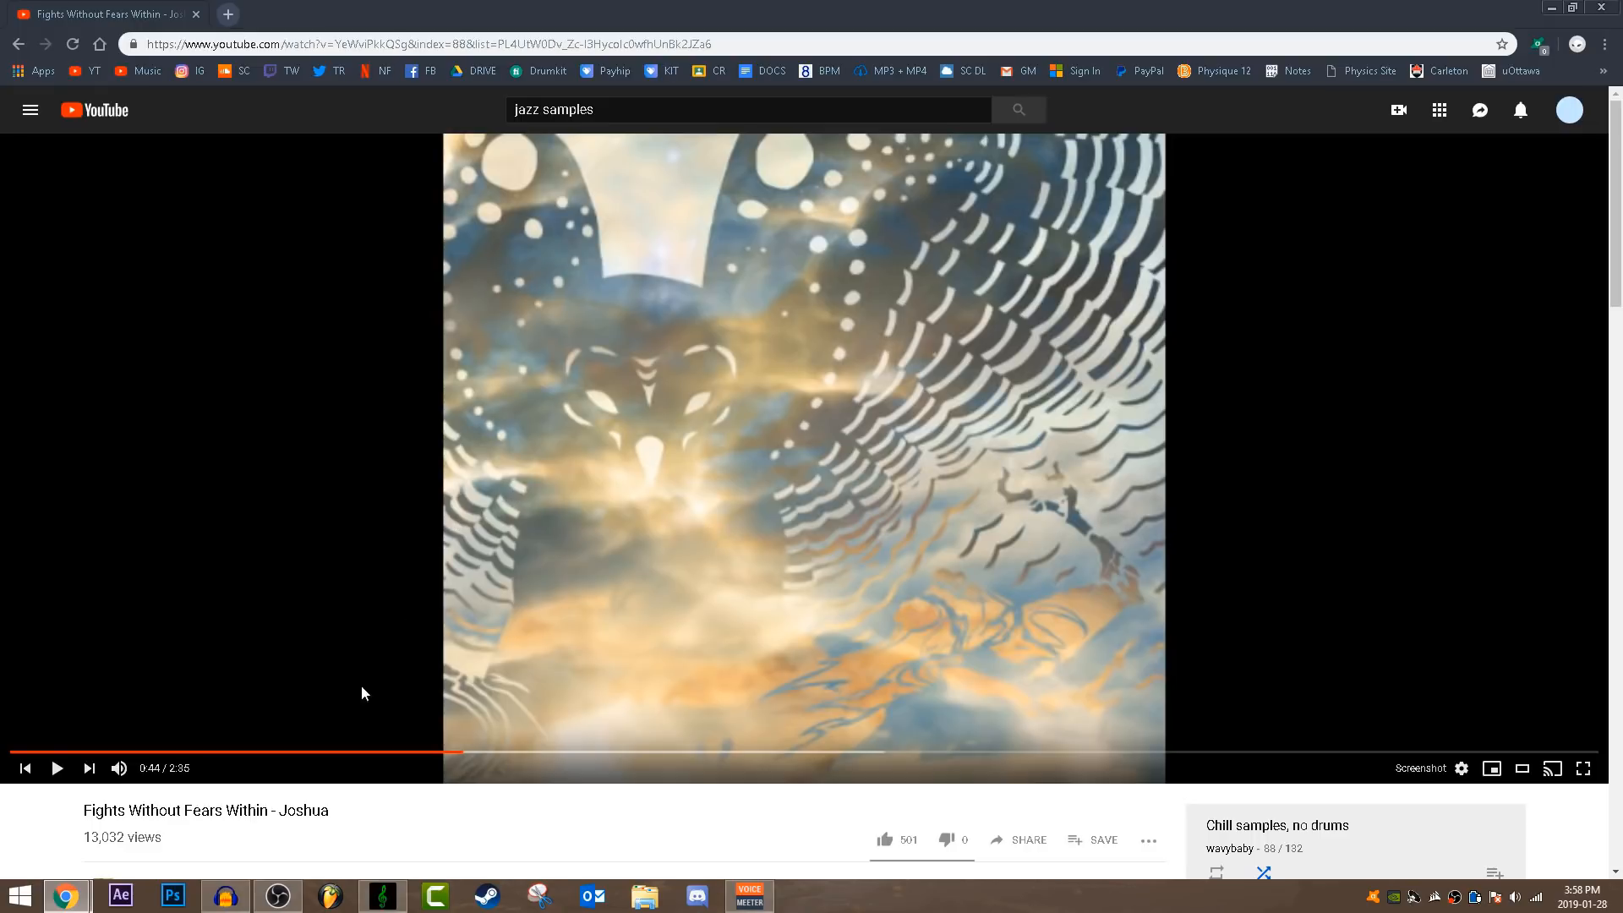
- Skip to another shuffled track and preview it from about 0:36 and again from a point further in
left_click(89, 768)
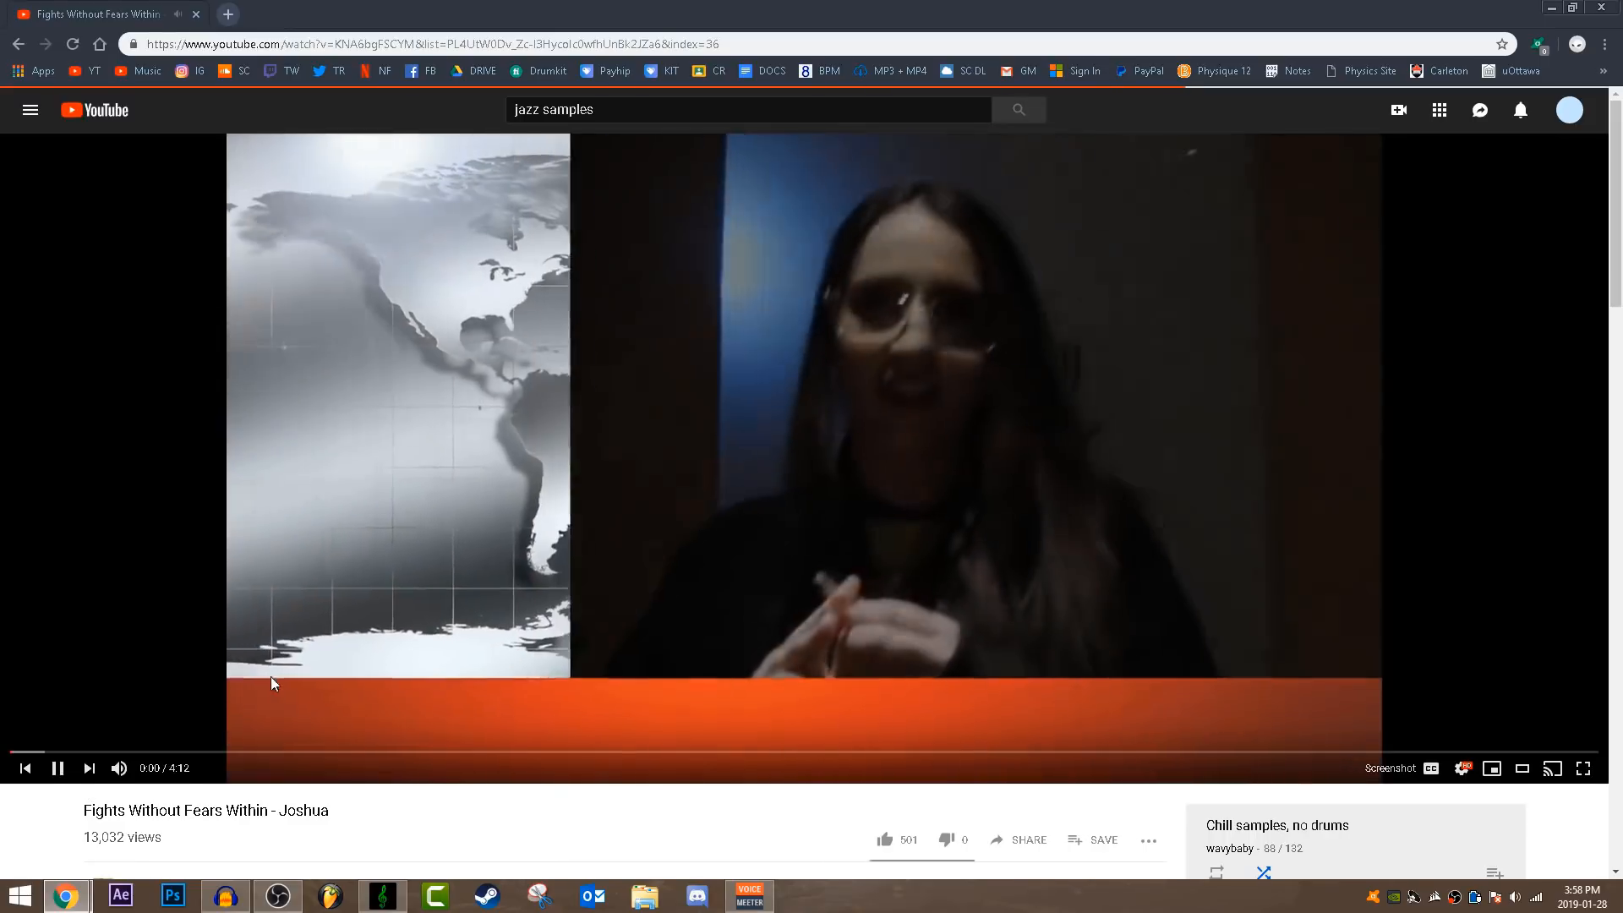
left_click(241, 752)
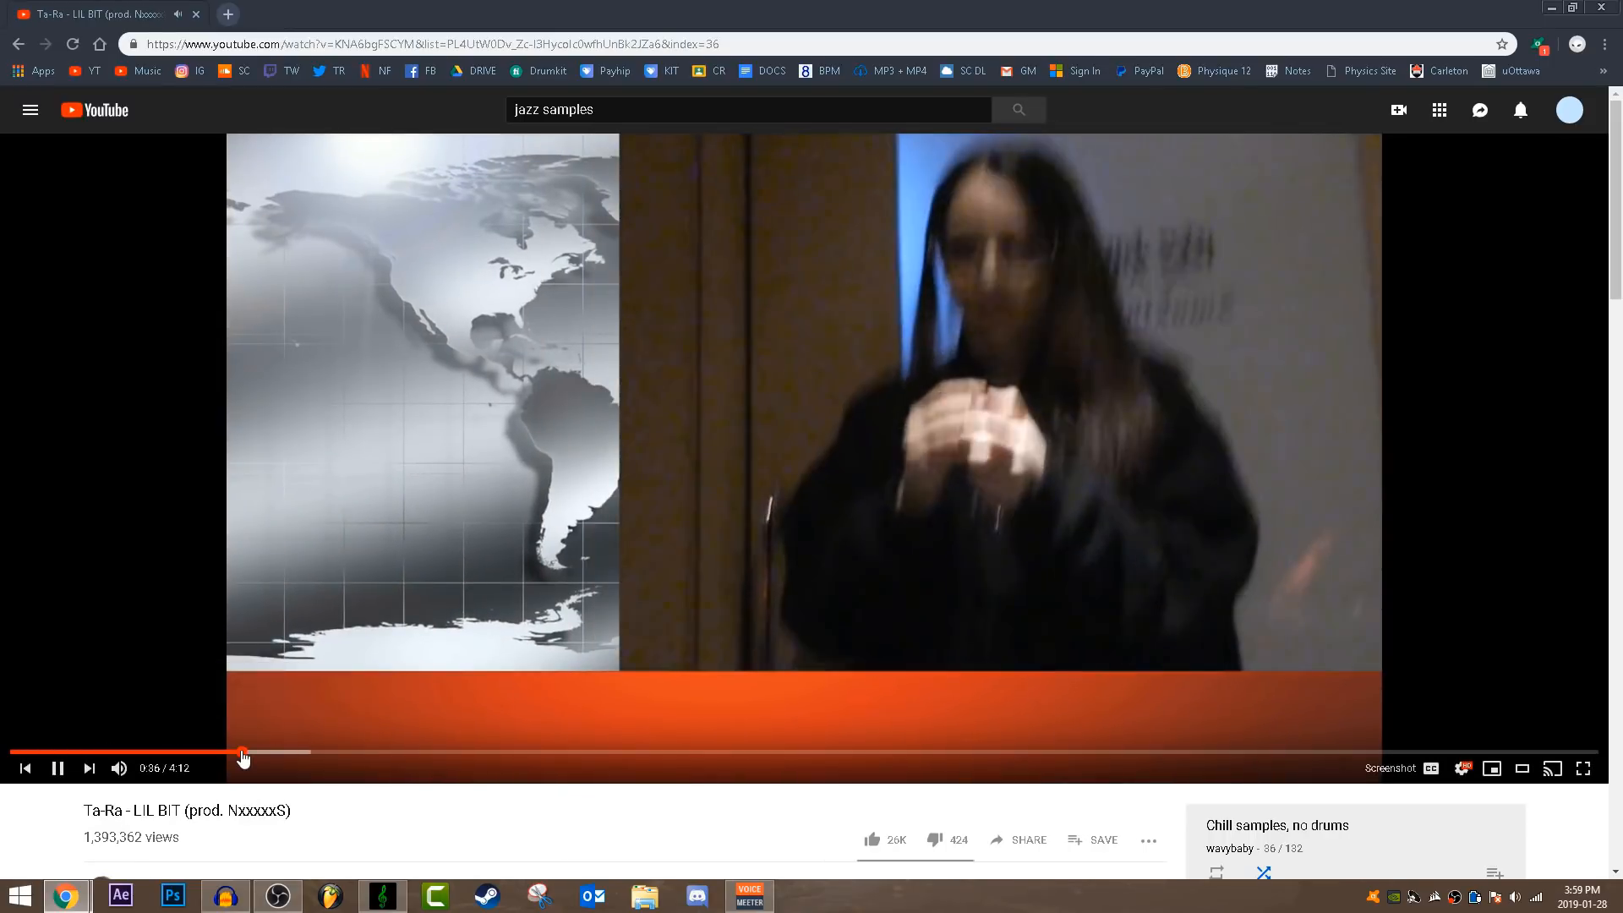
left_click(361, 756)
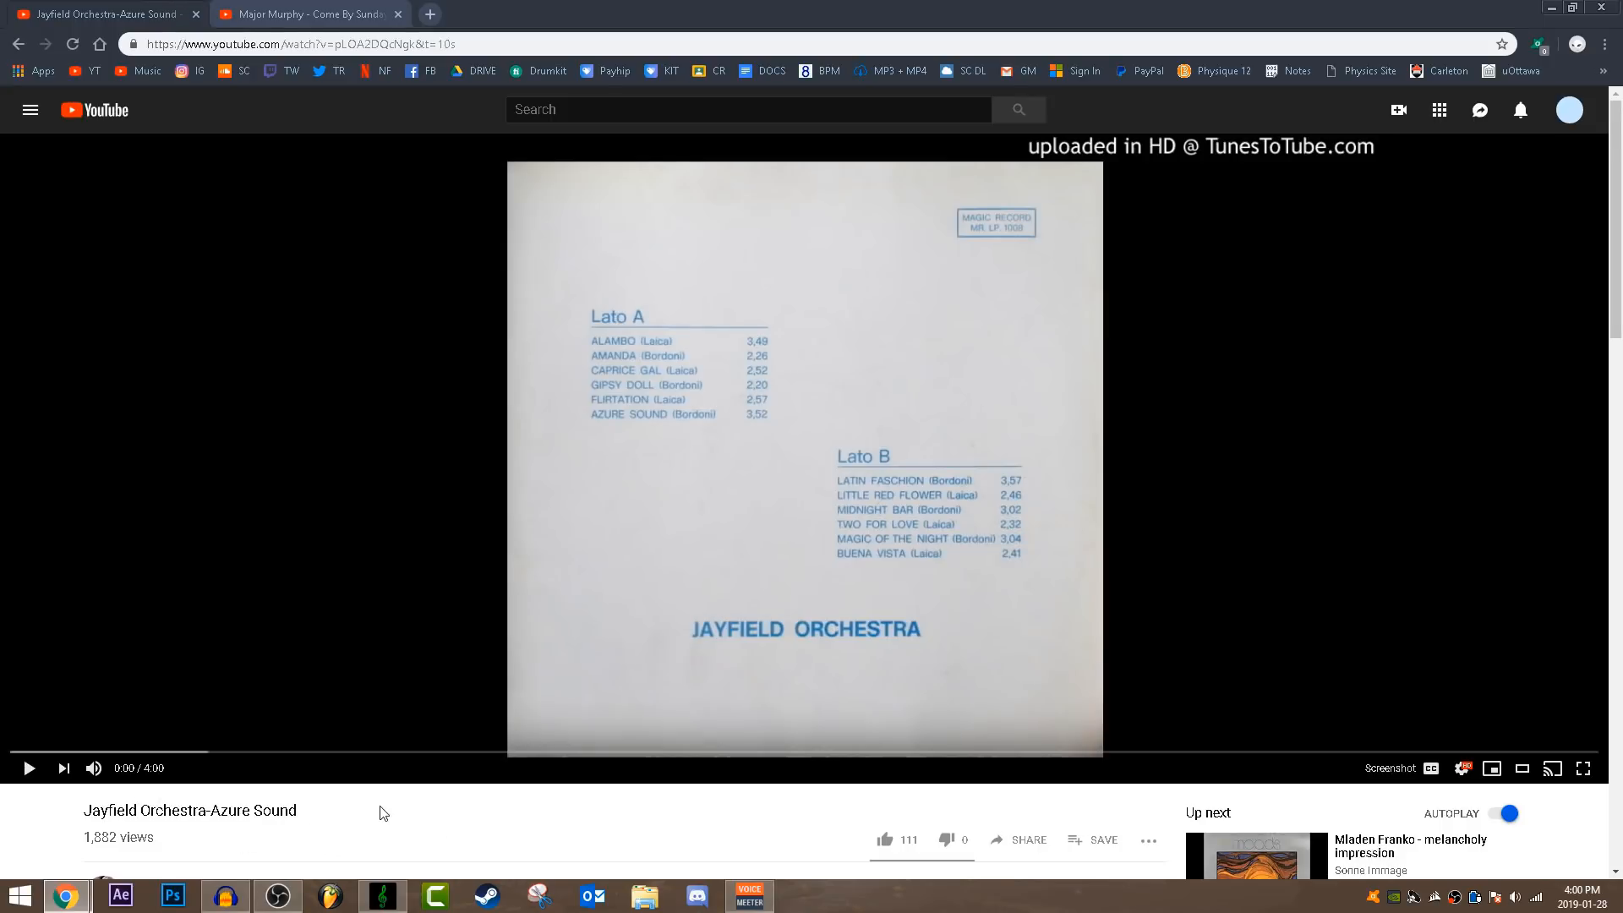
- Check the view count and comments of the "Jayfield Orchestra-Azure Sound" video and listen to its opening seconds
scroll(381, 812, "down", 1)
scroll(524, 735, "down", 1)
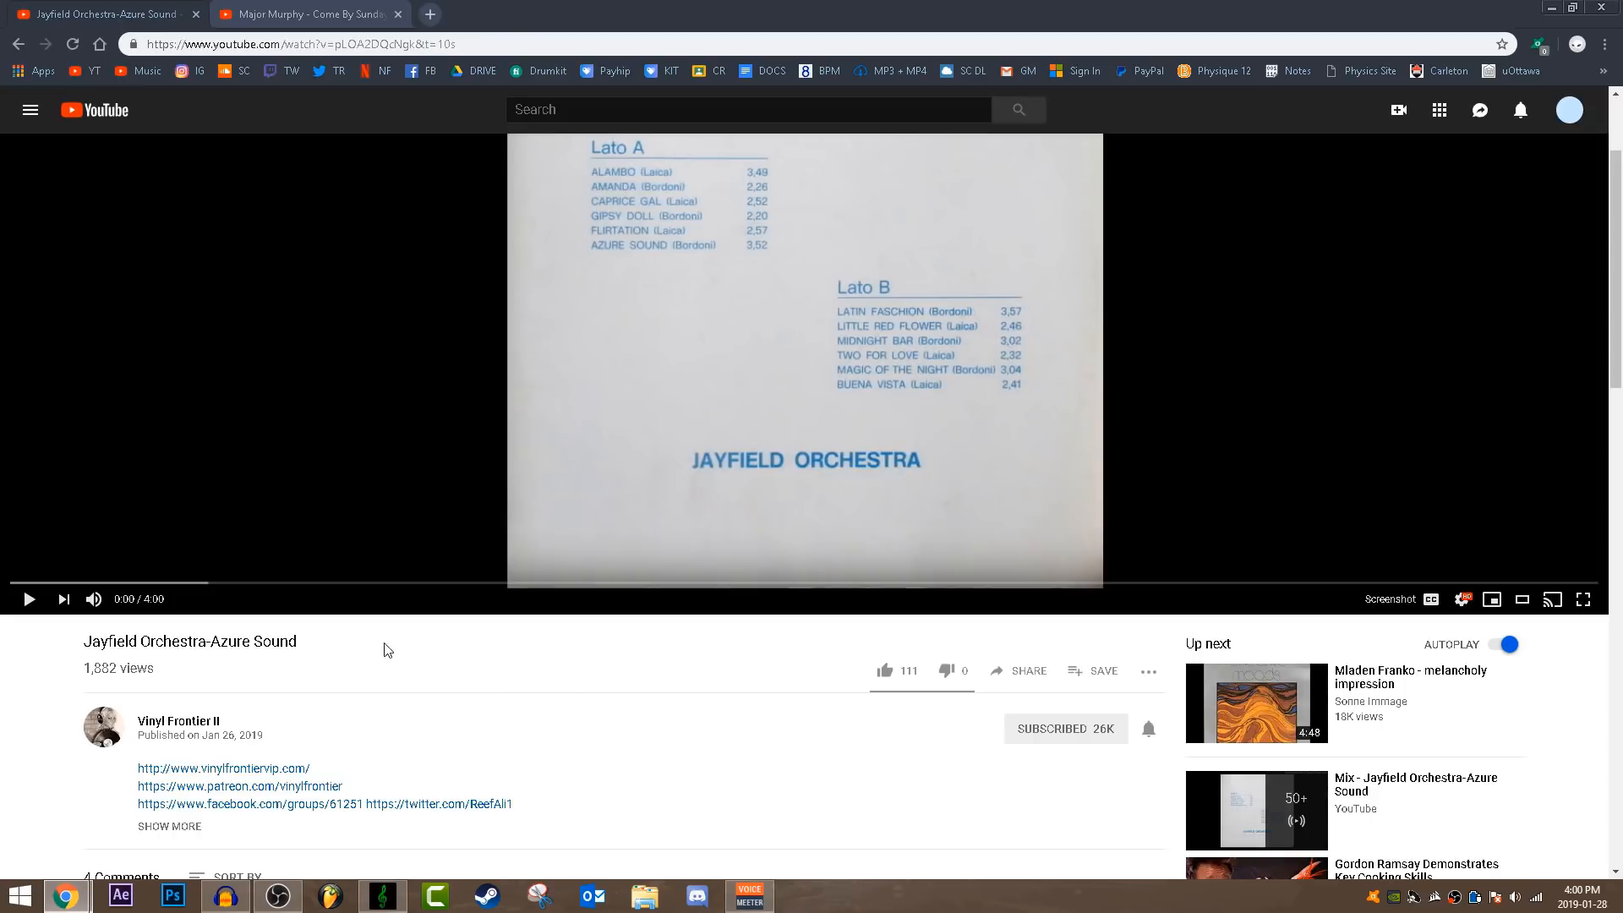
left_click_drag(86, 666, 143, 670)
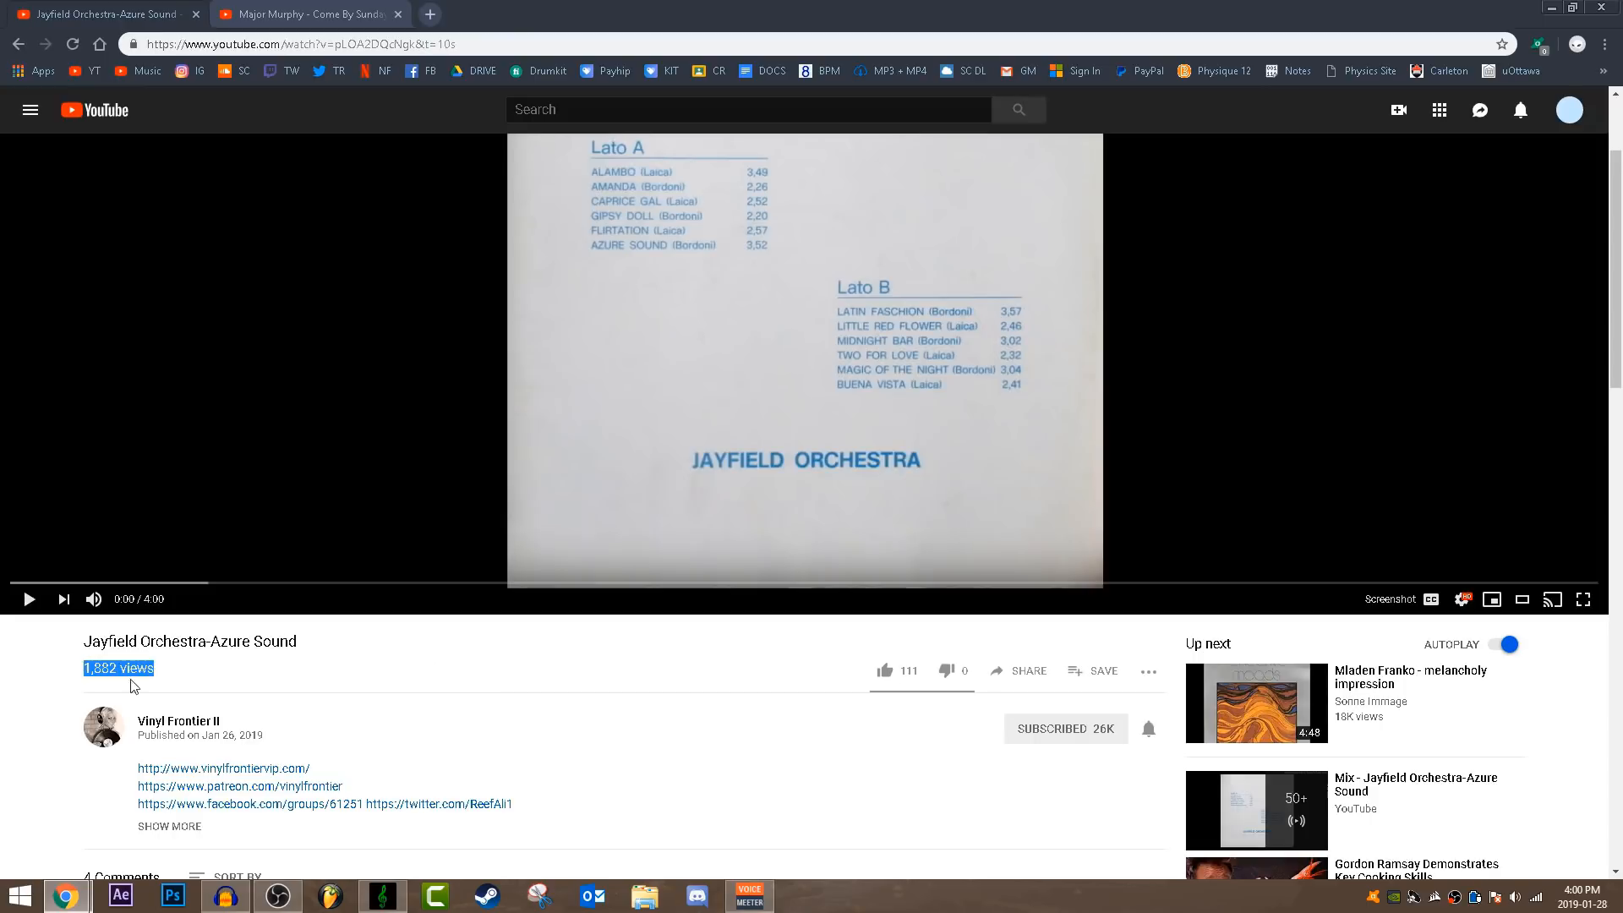
left_click(230, 666)
scroll(268, 643, "up", 1)
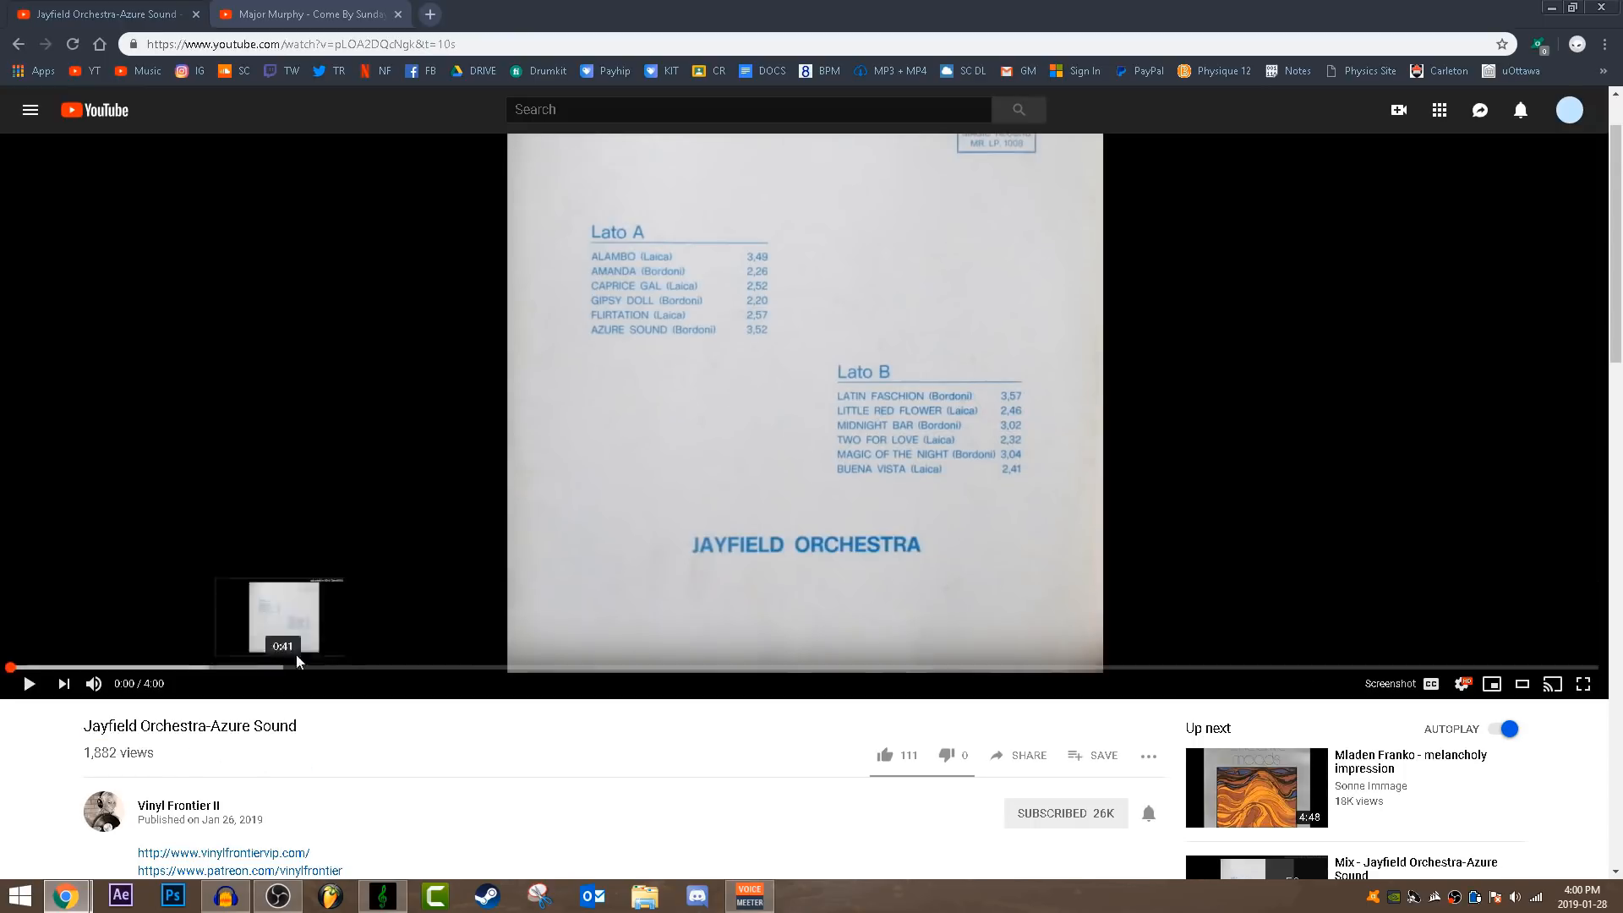
scroll(508, 625, "down", 3)
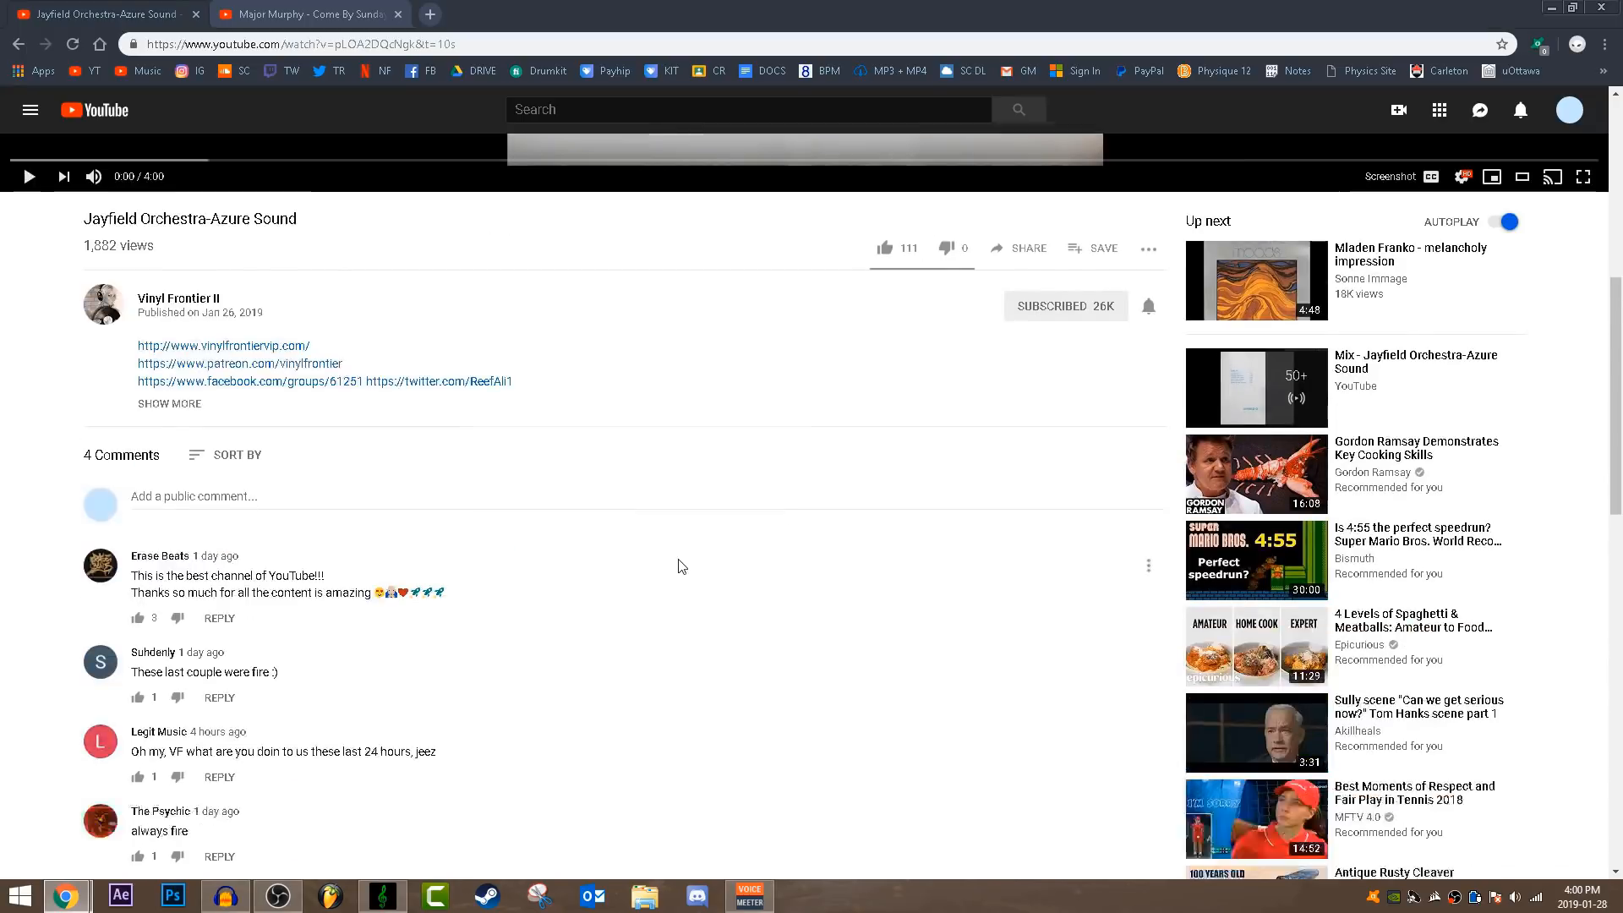
scroll(681, 559, "down", 4)
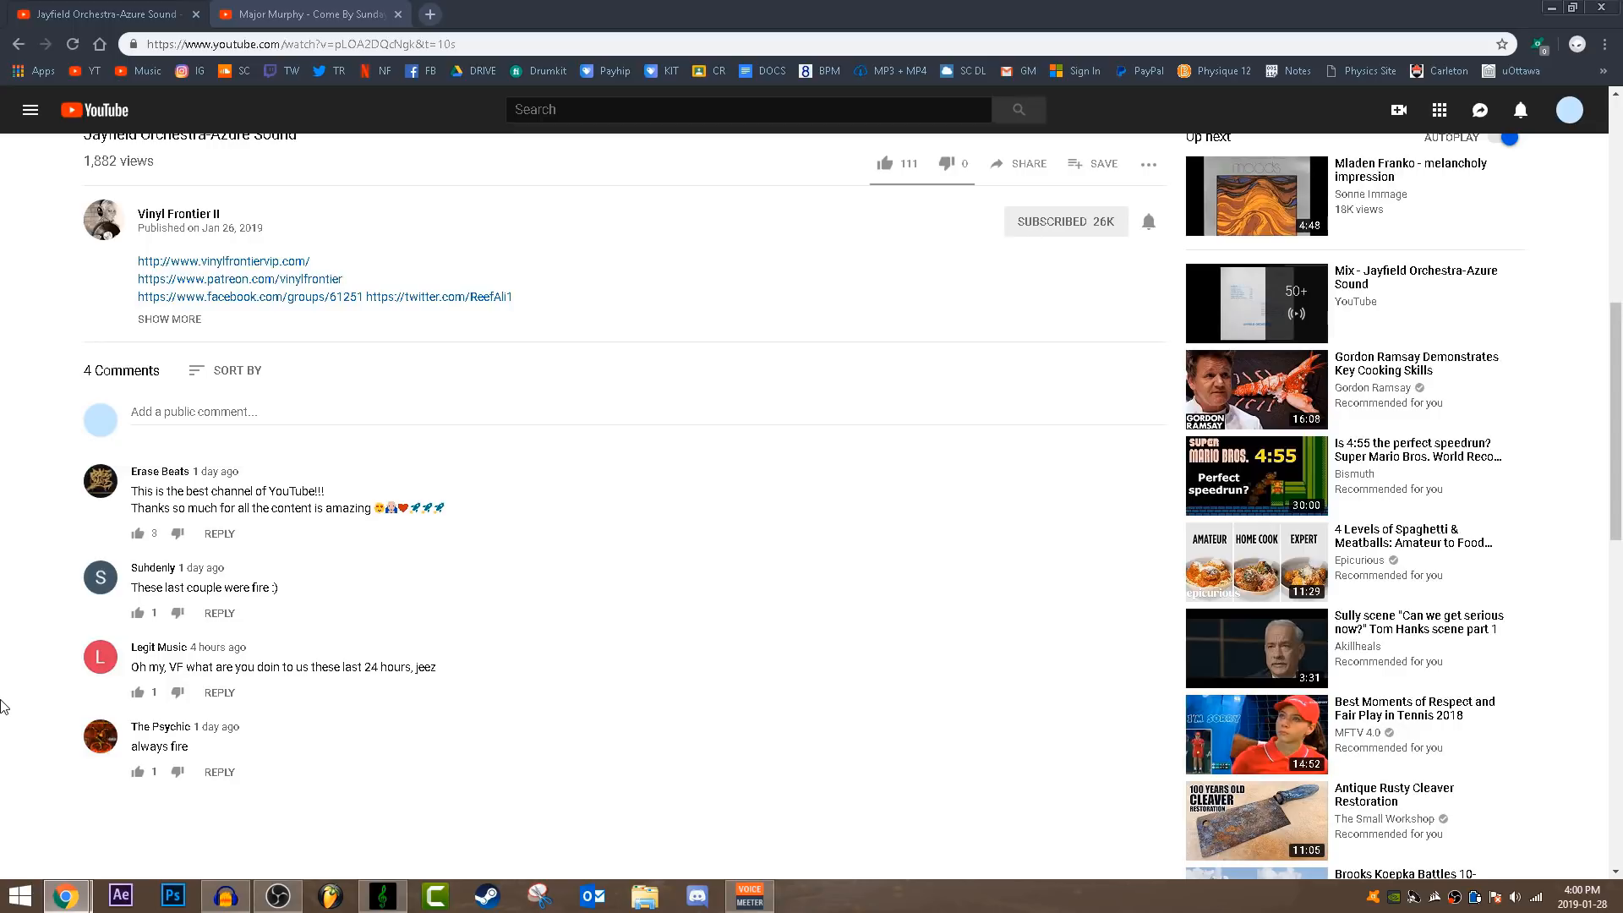
scroll(216, 667, "up", 8)
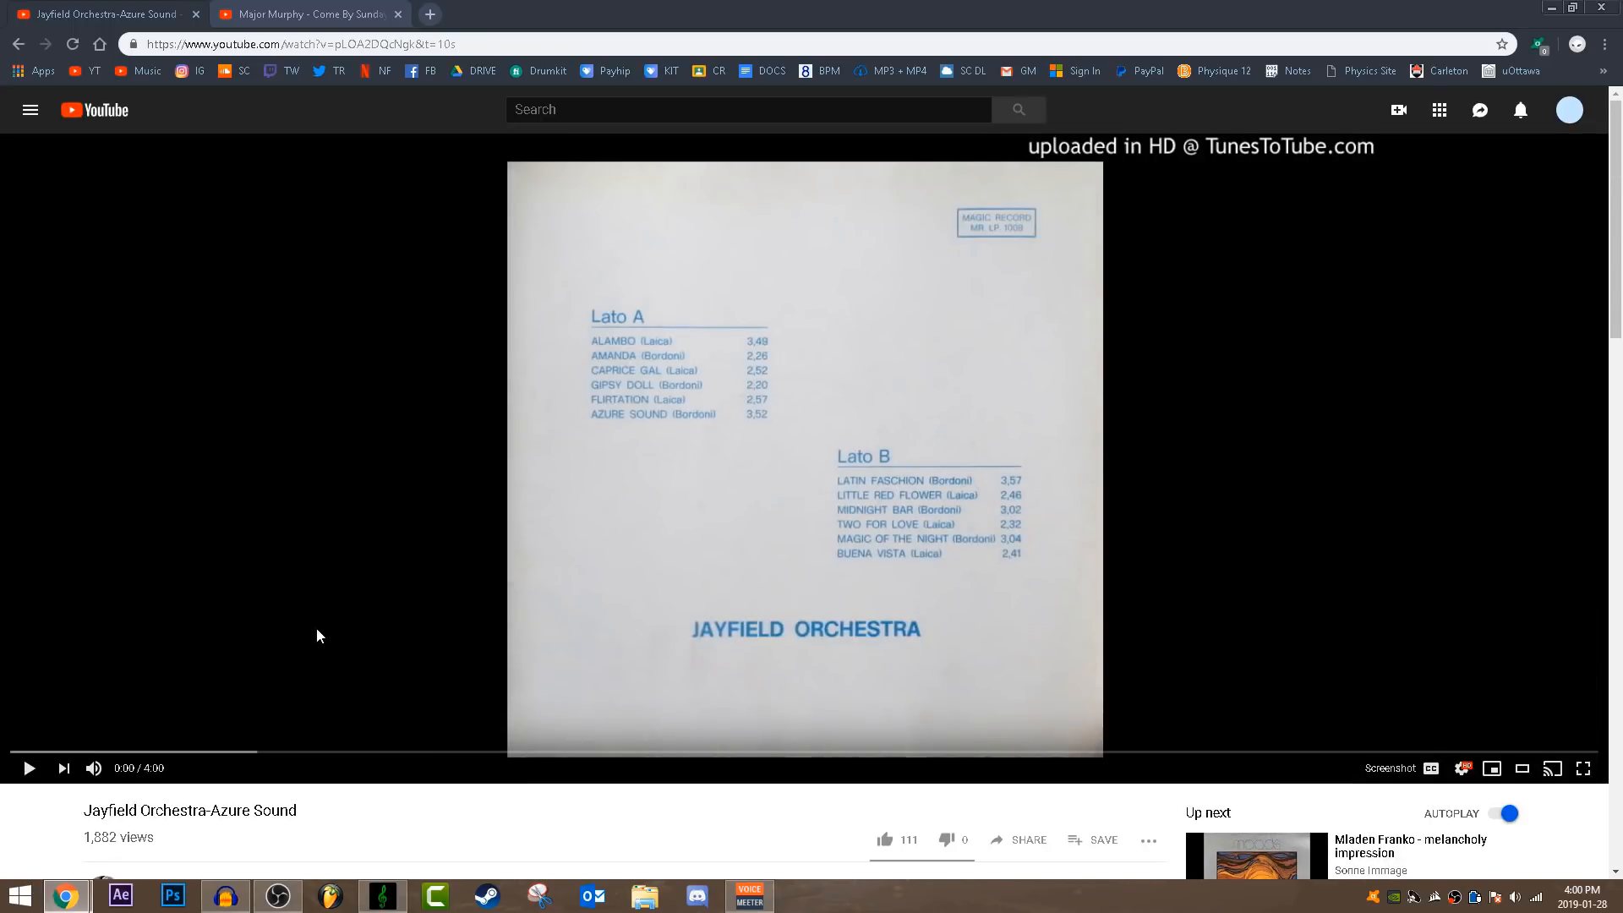
left_click(655, 482)
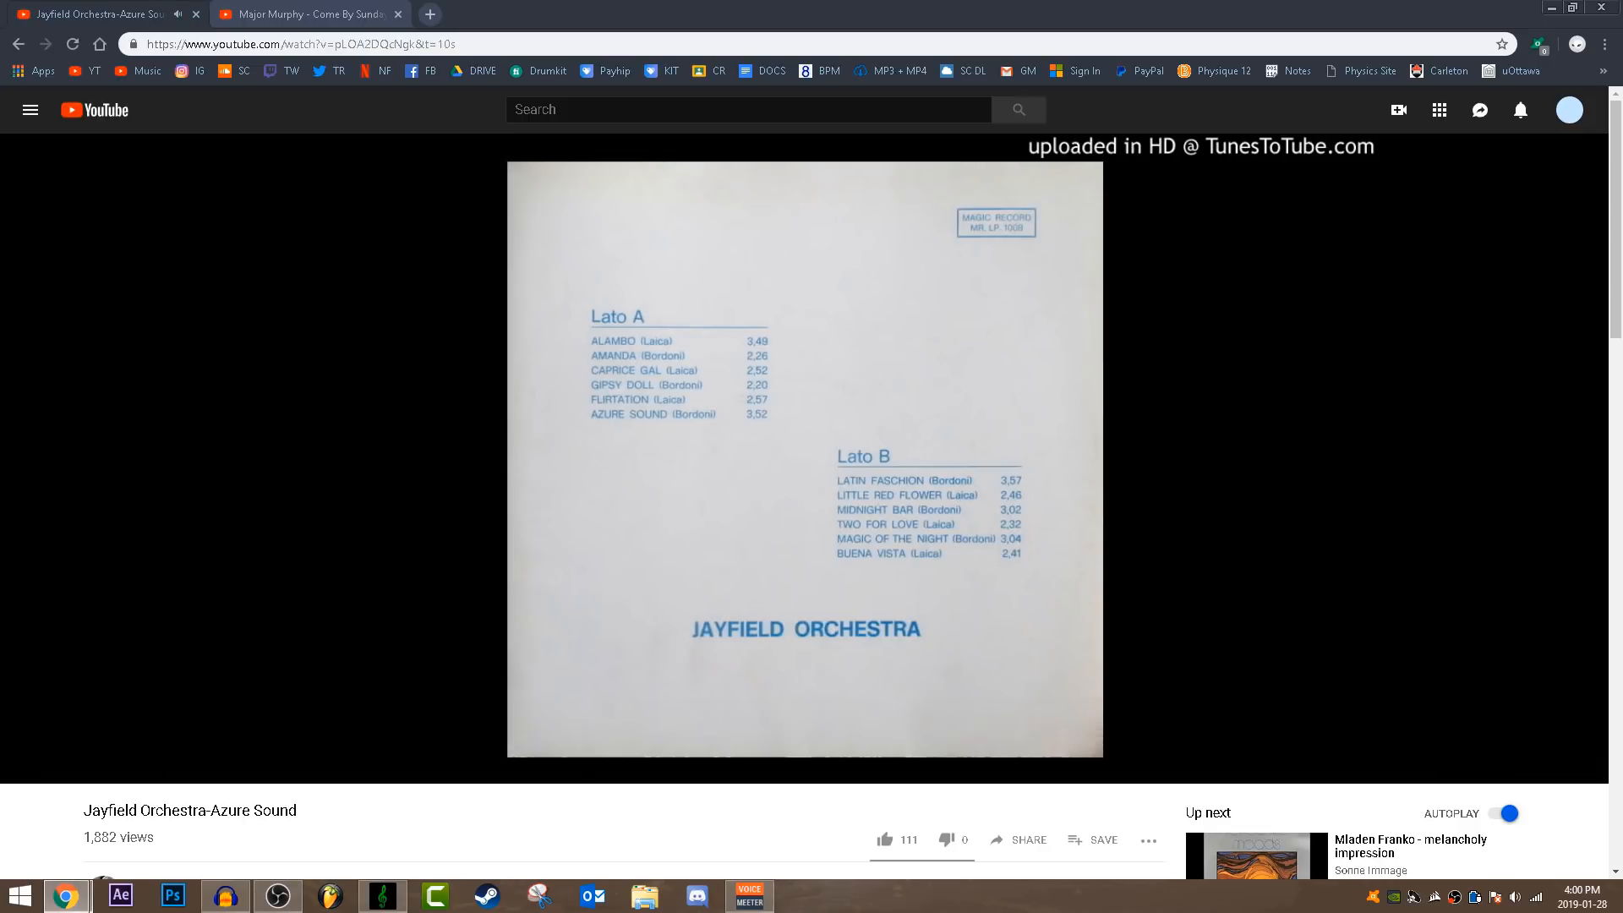
left_click(543, 561)
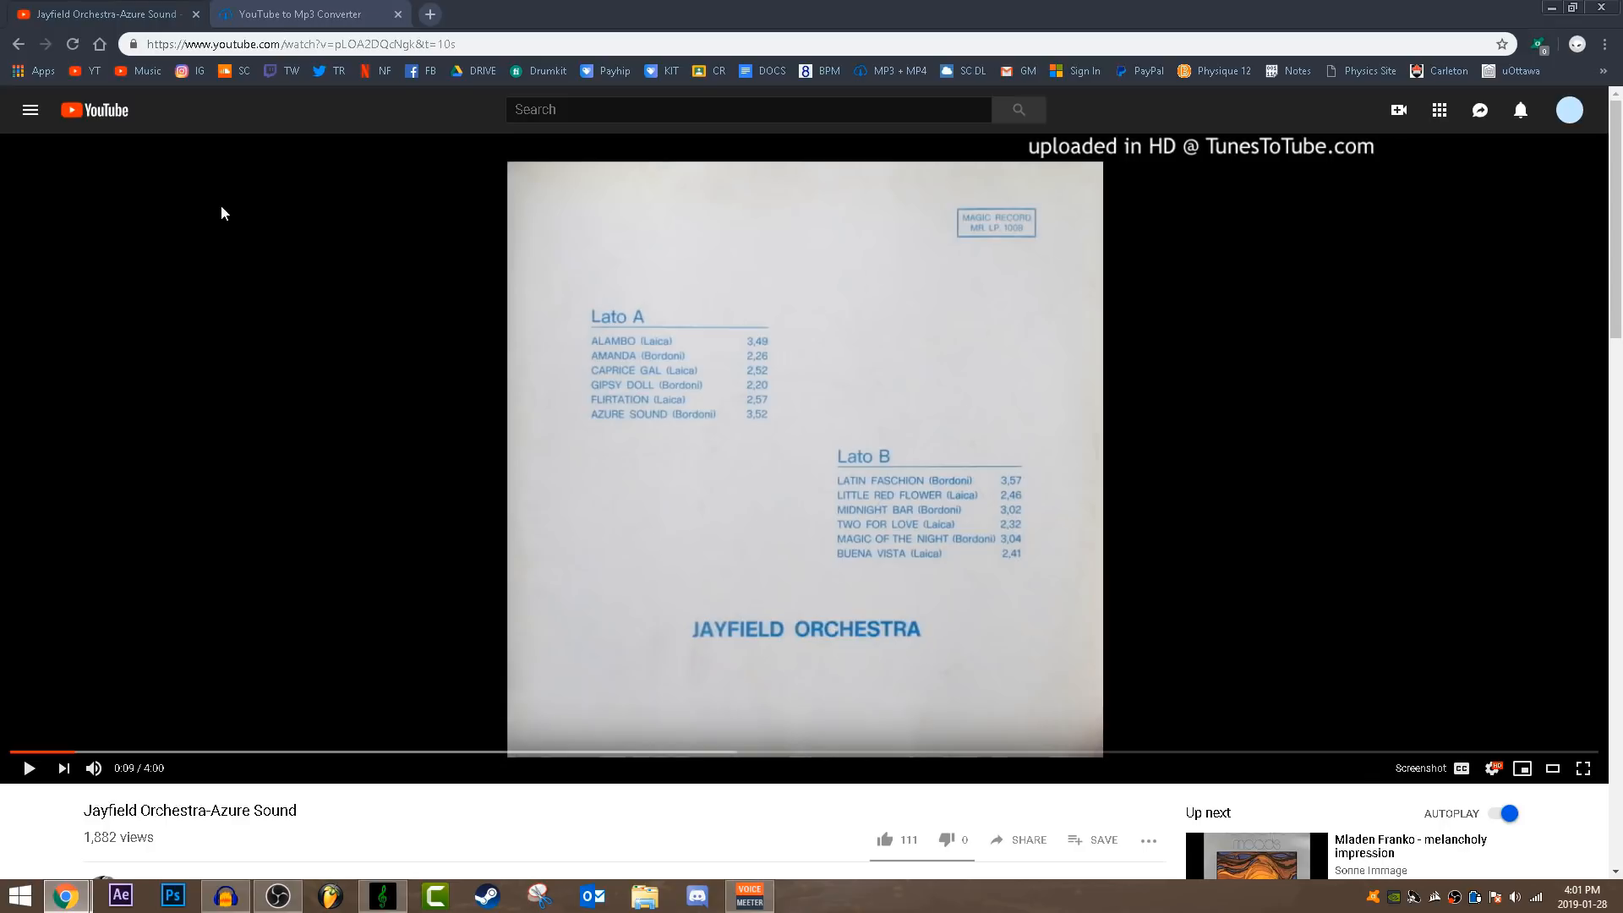
- Copy the URL of the "Jayfield Orchestra-Azure Sound" video and convert it to mp3 on the YtMp3 site
right_click(421, 338)
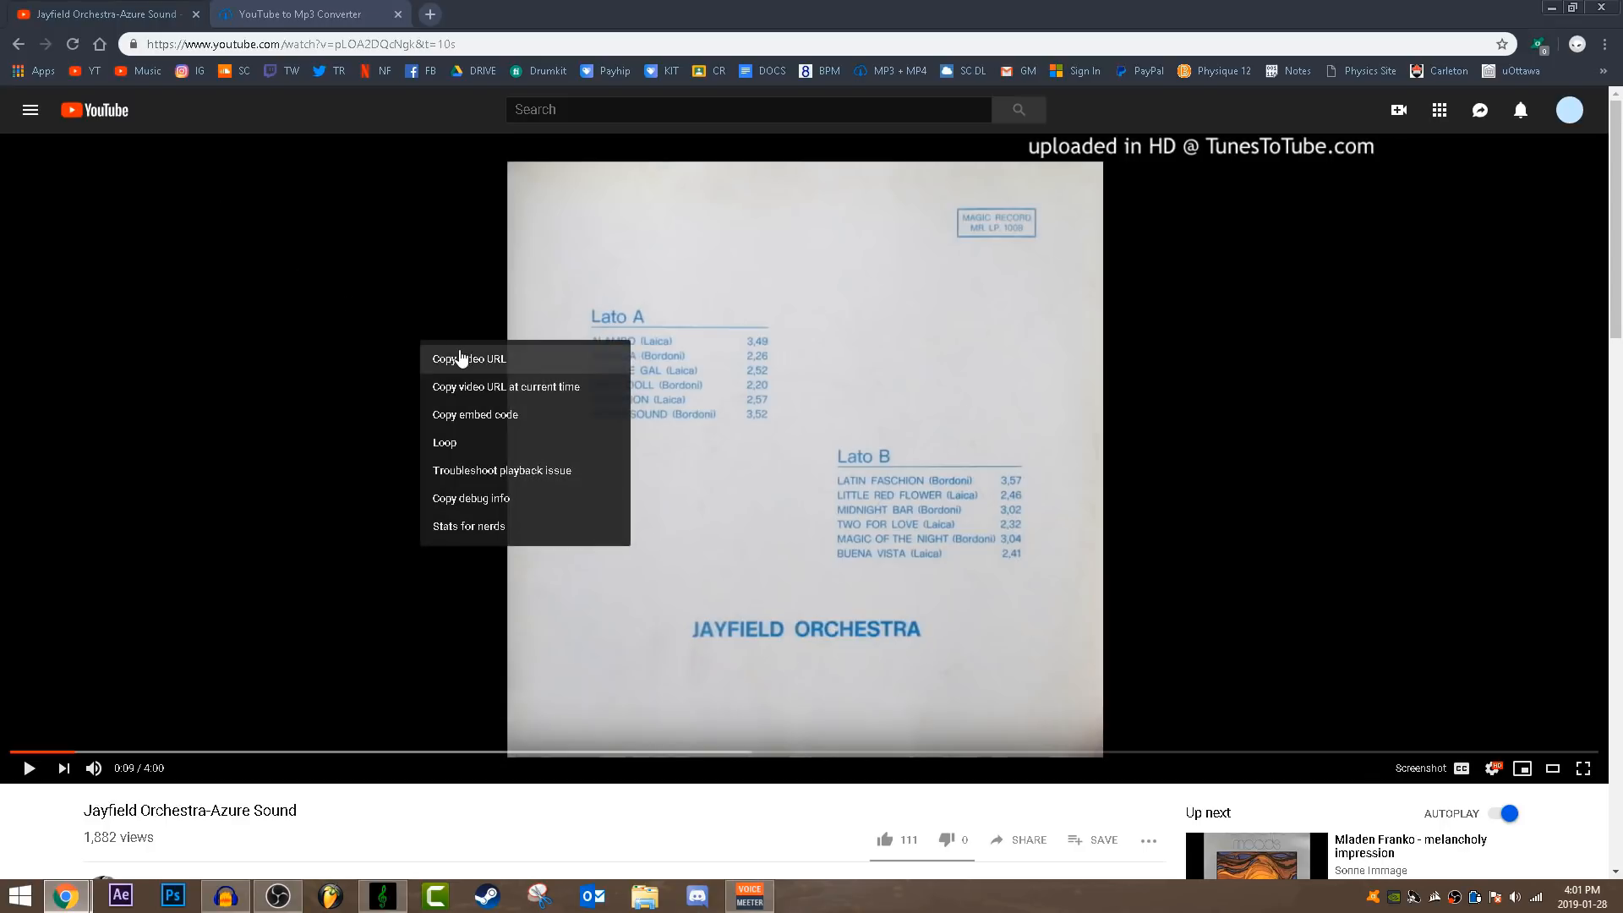
left_click(456, 350)
left_click(293, 9)
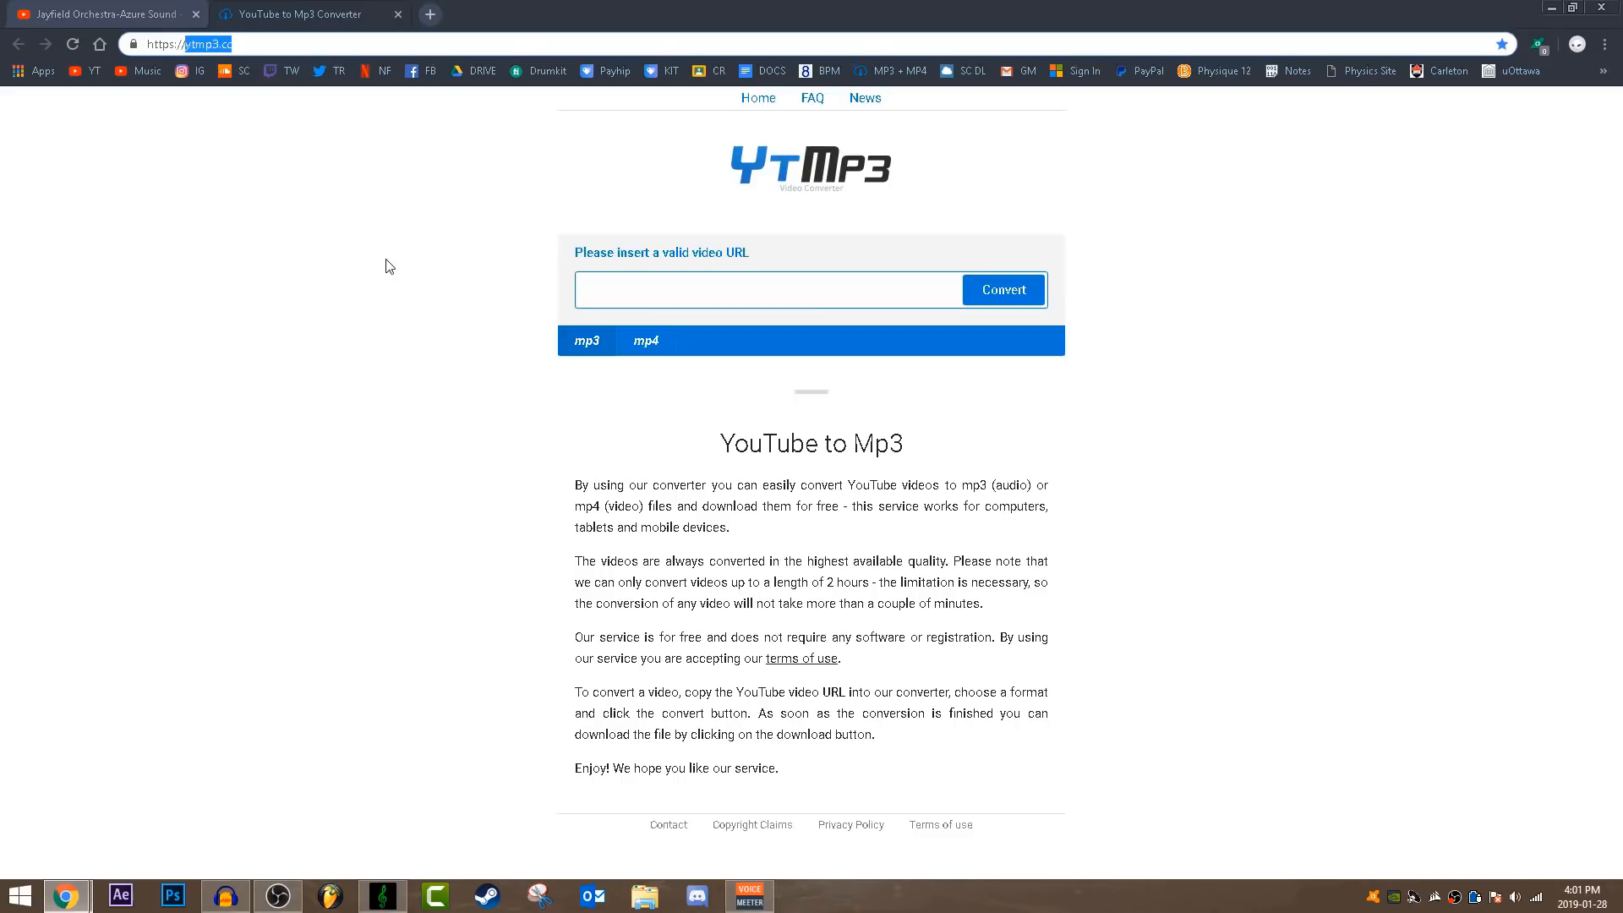
right_click(639, 289)
left_click(732, 380)
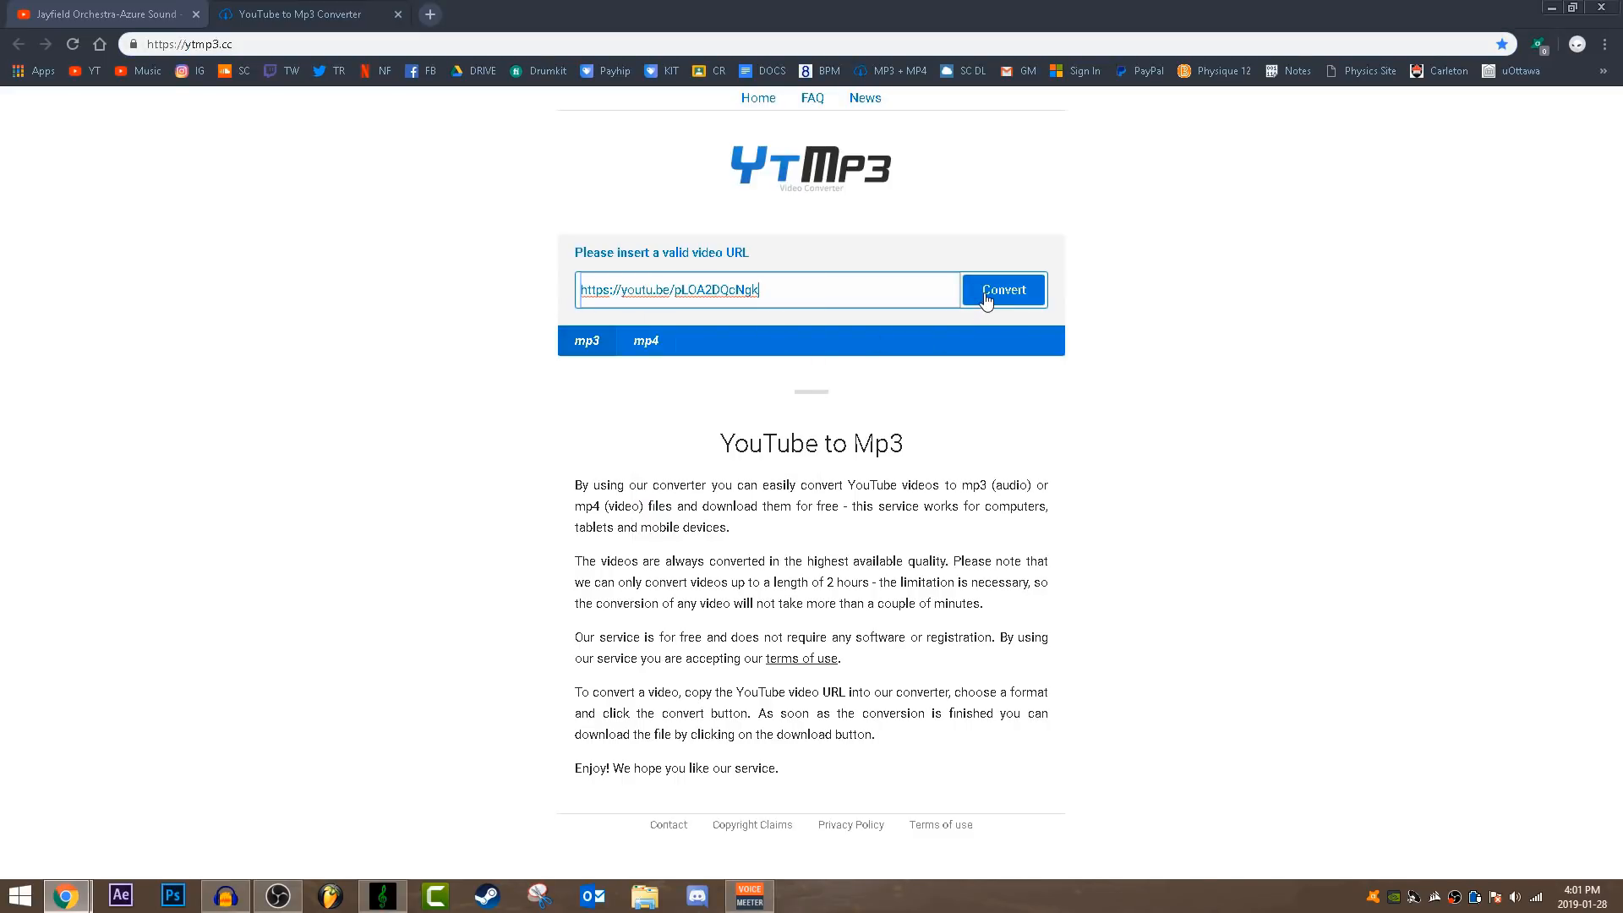
left_click(986, 293)
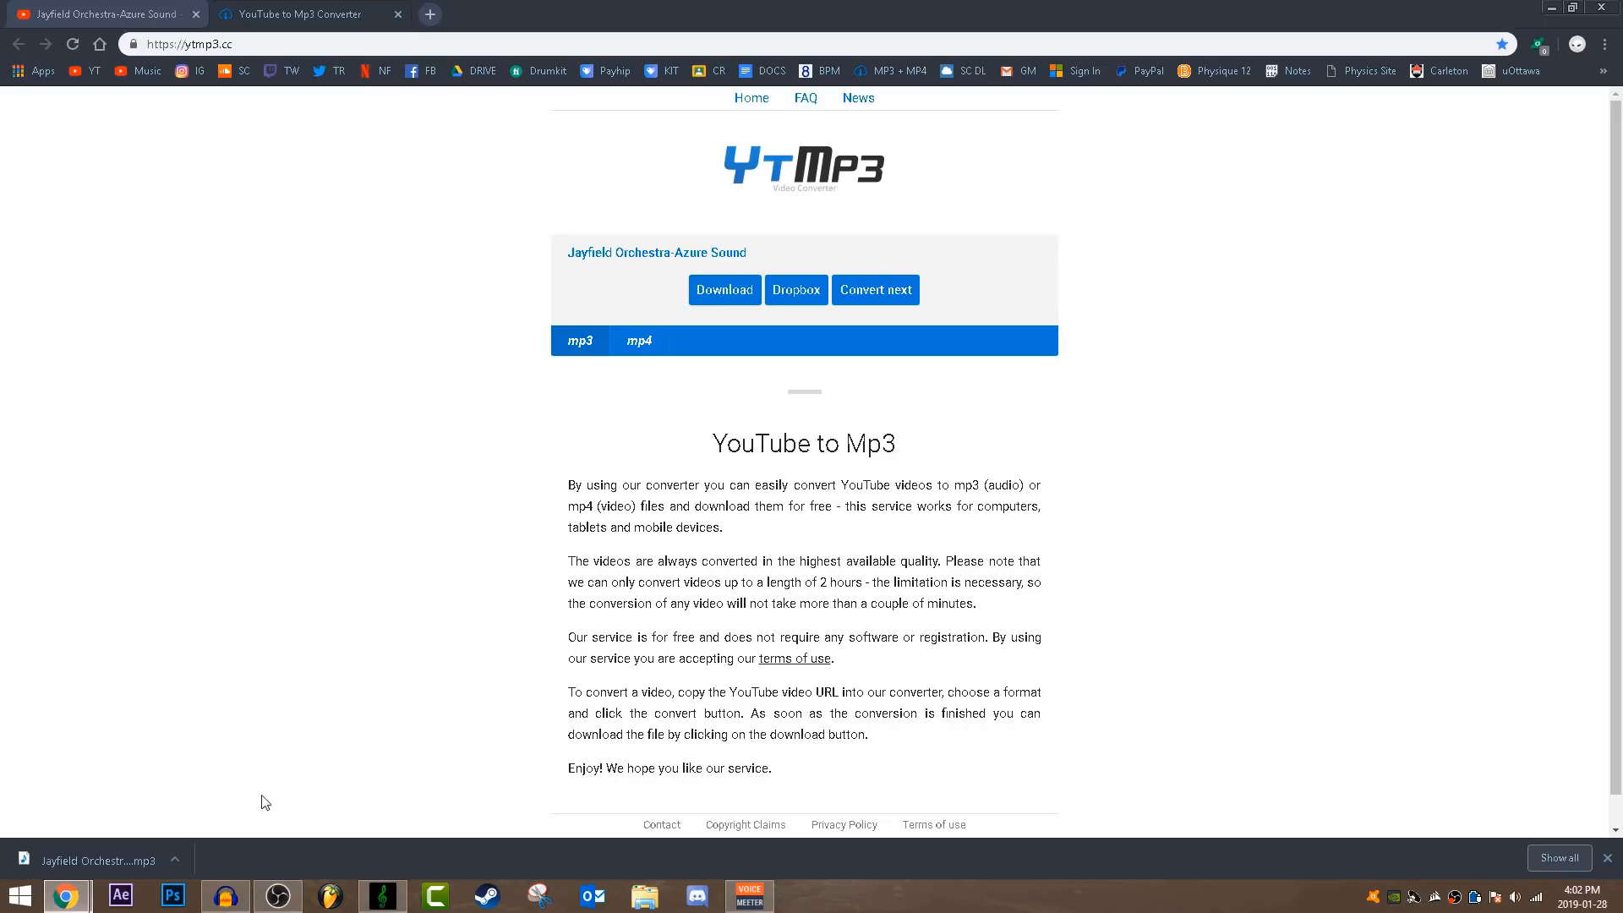
- Load the downloaded "Jayfield Orchestra-Azure Sound" mp3 into the FL Studio playlist at the start of Track 1
left_click(330, 896)
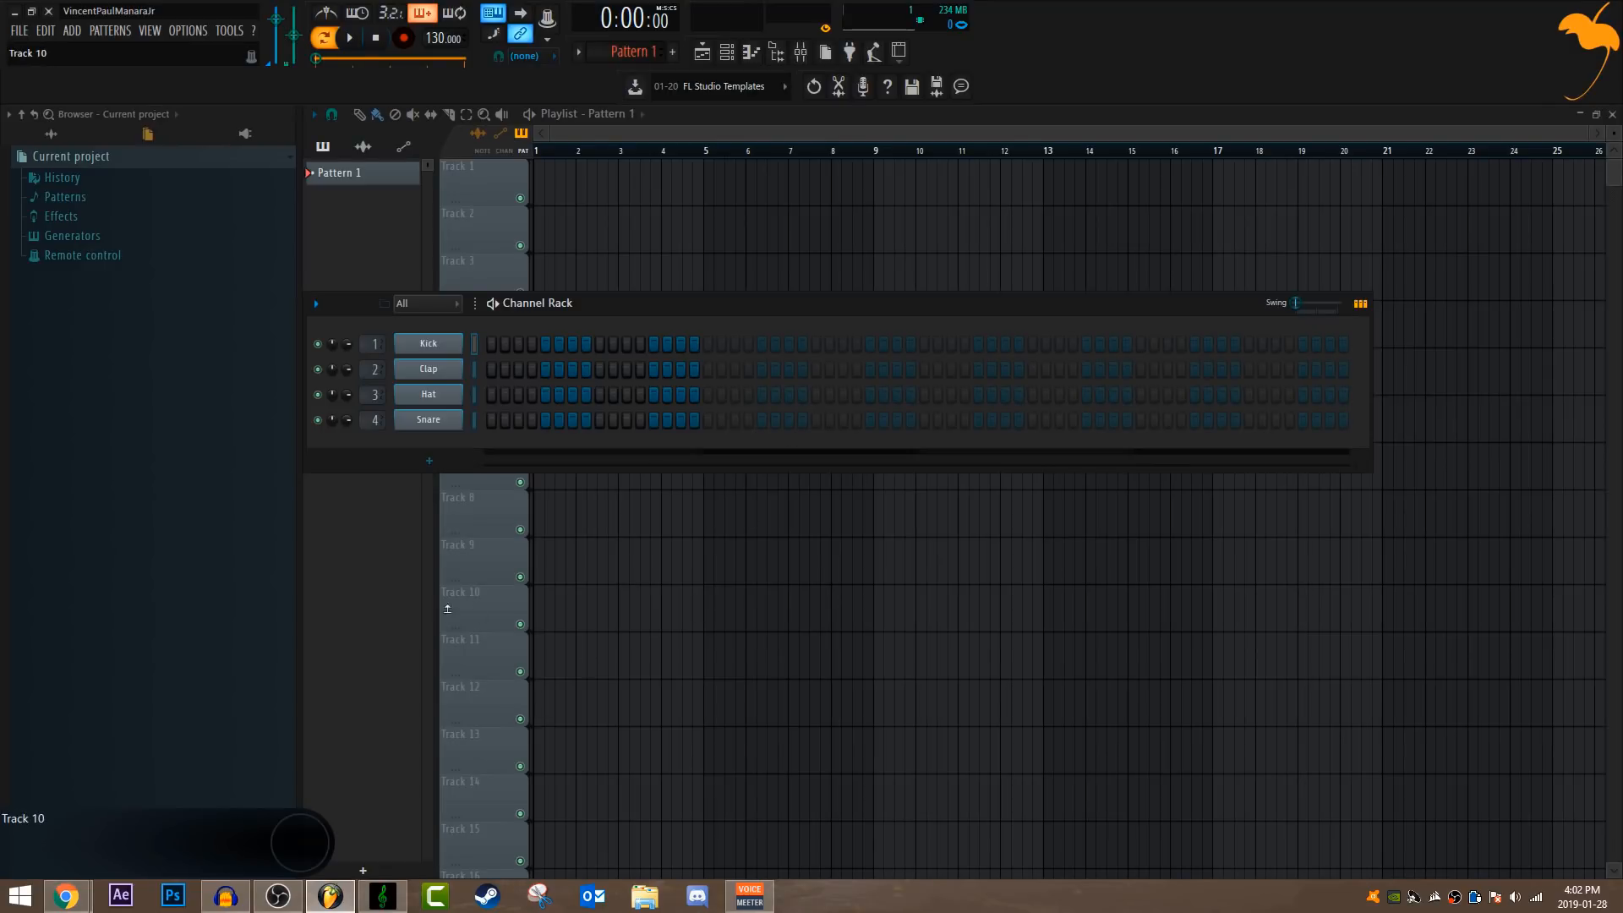
mouse_move(66, 897)
left_click(59, 854)
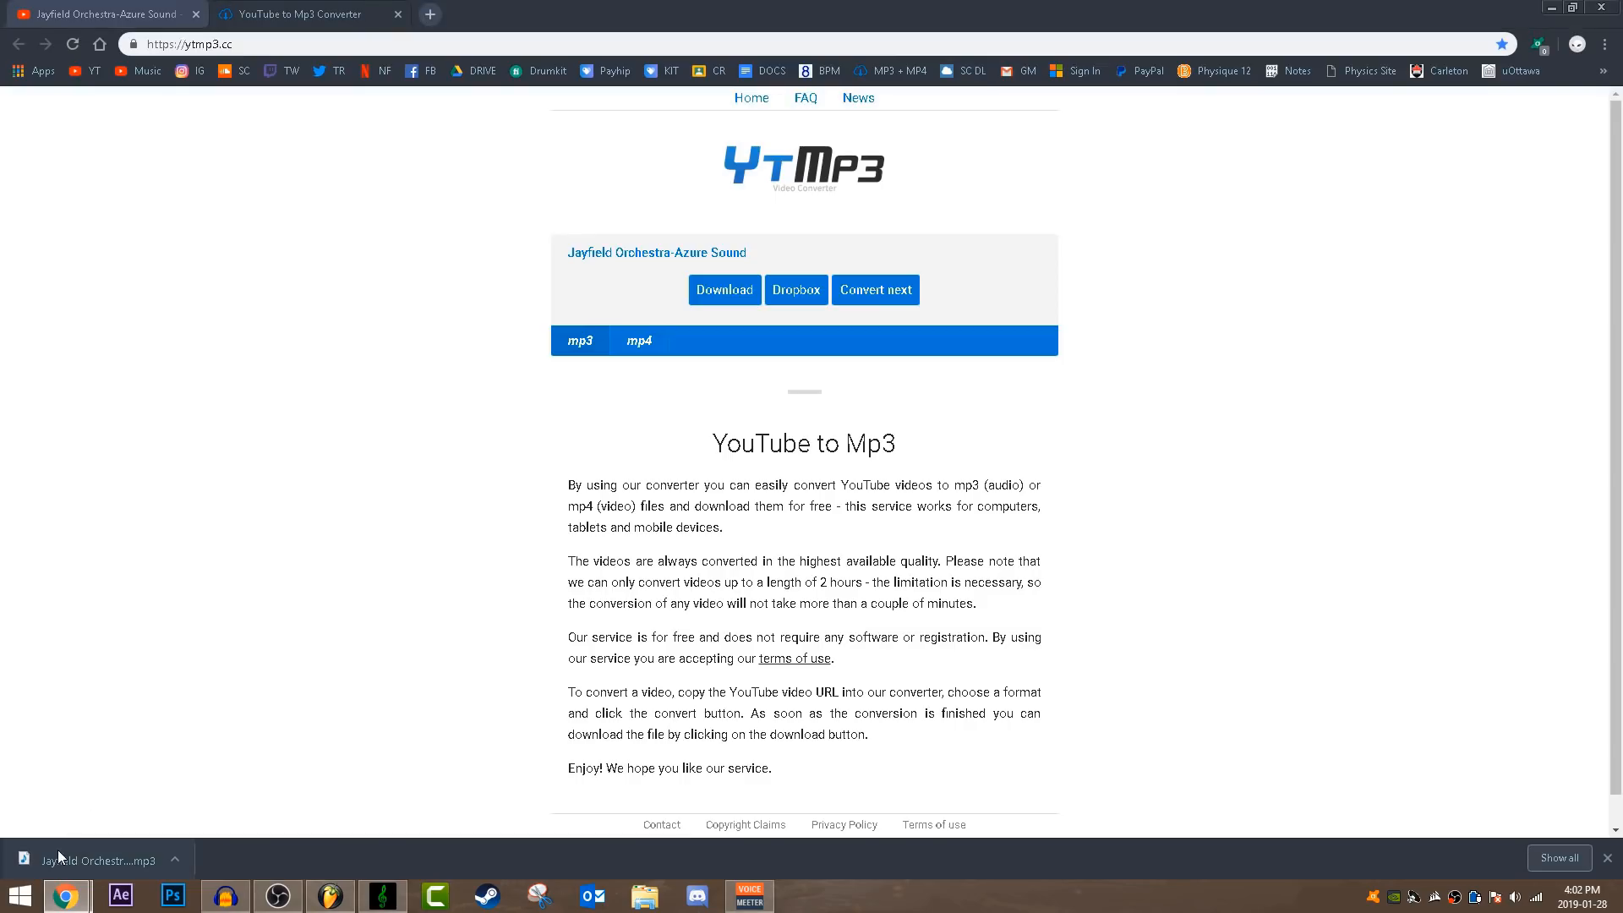
left_click(59, 857)
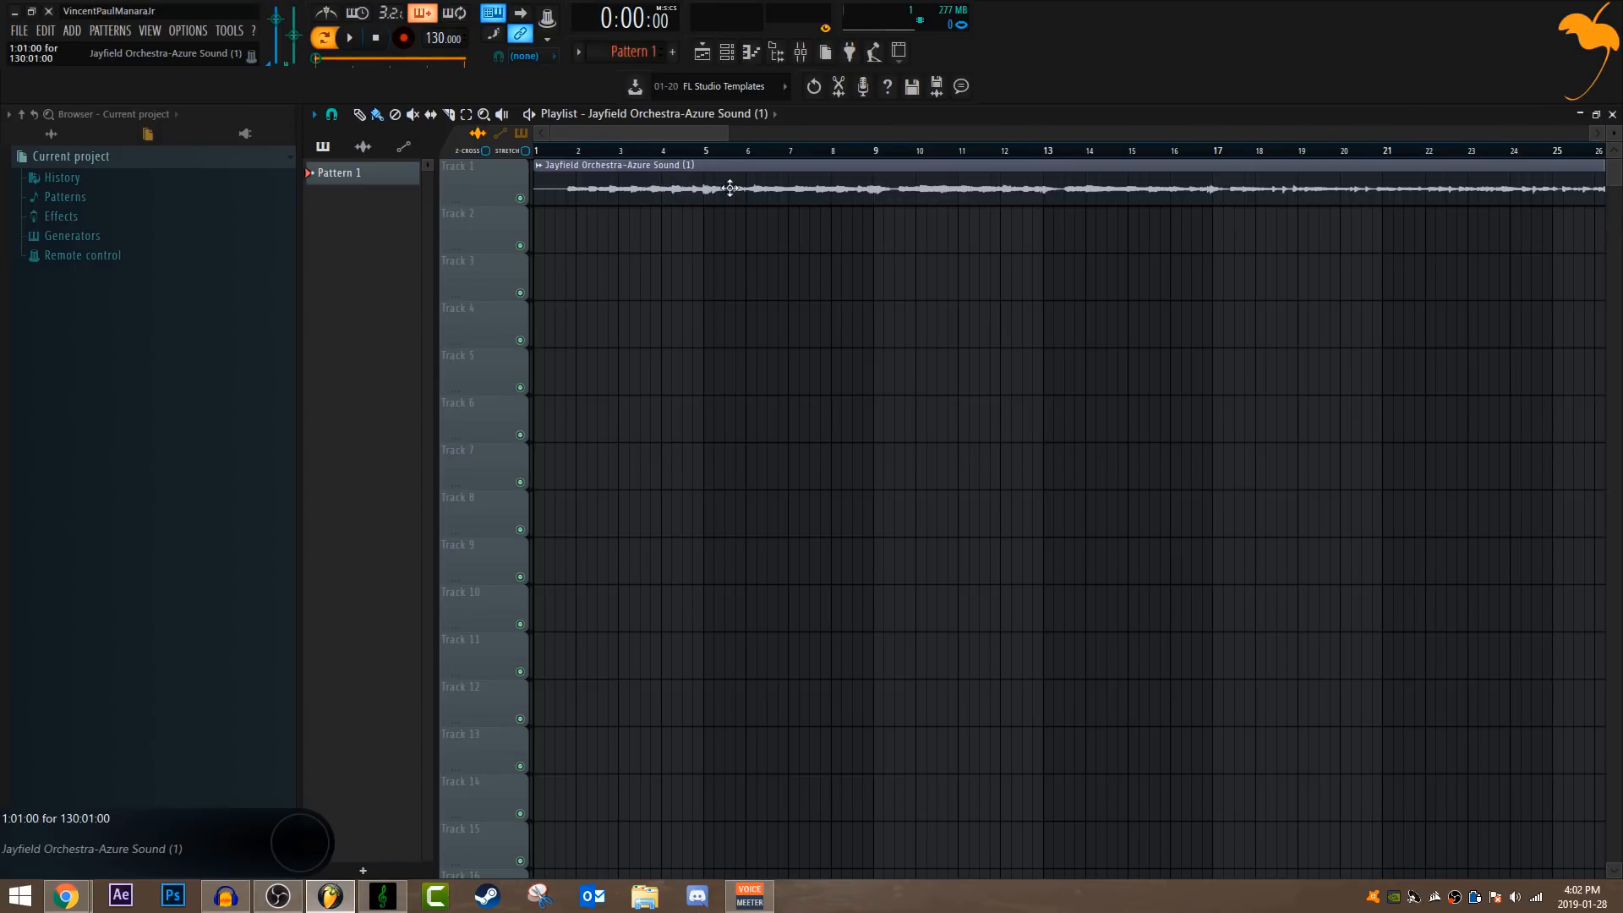
- Open the "Jayfield Orchestra-Azure Sound (1)" clip's channel settings and open its audio for editing in Edison
left_click(624, 174)
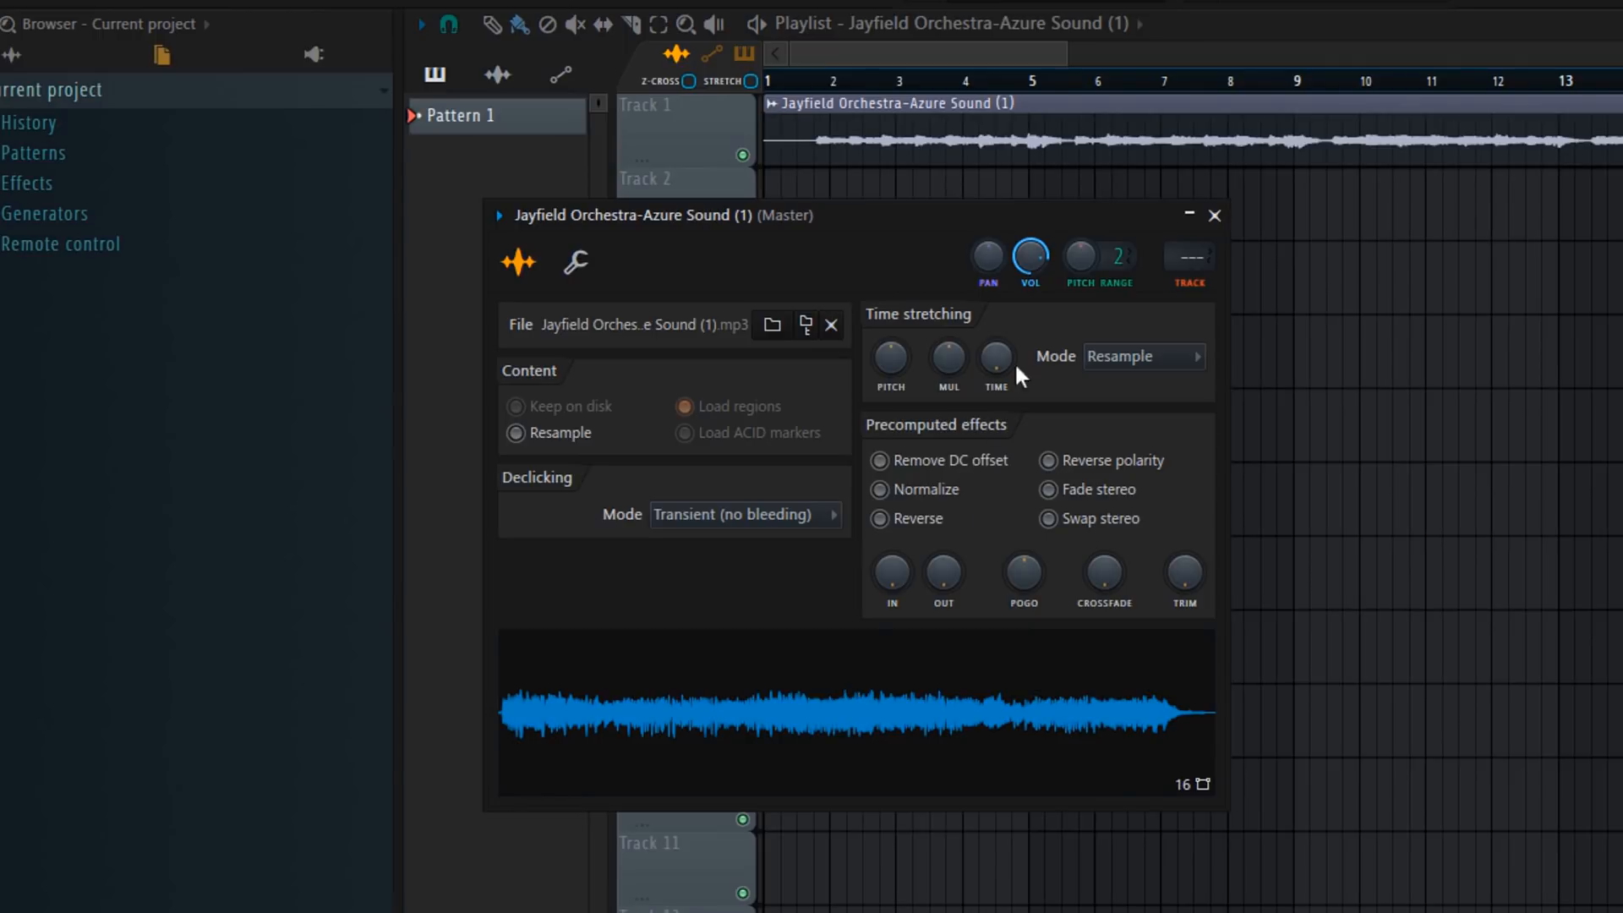
right_click(880, 712)
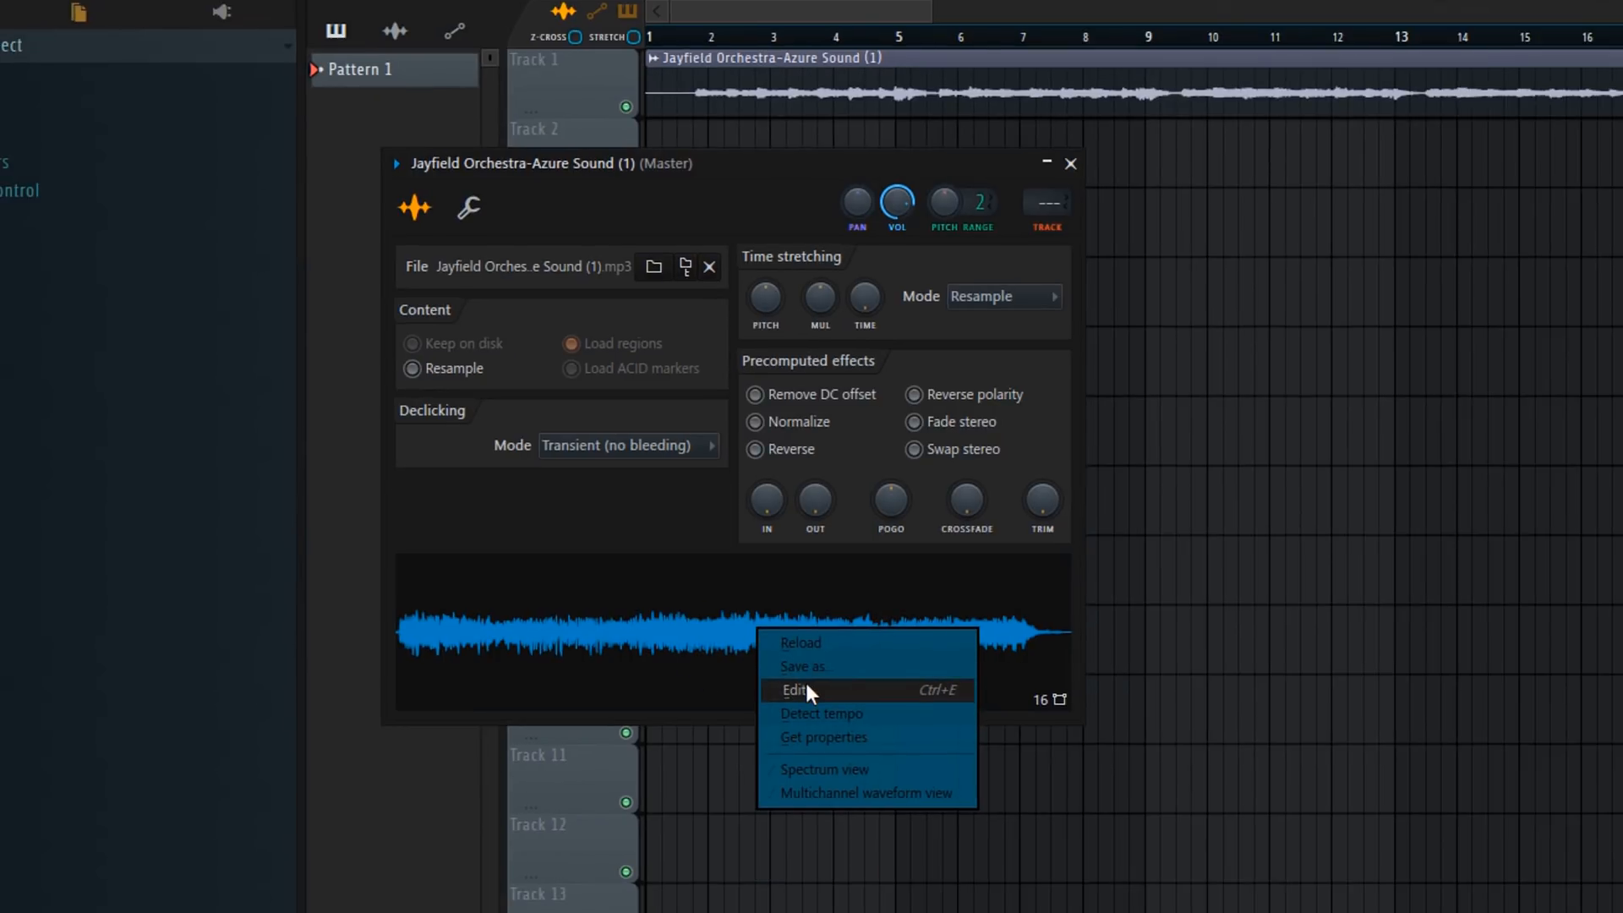
left_click(808, 689)
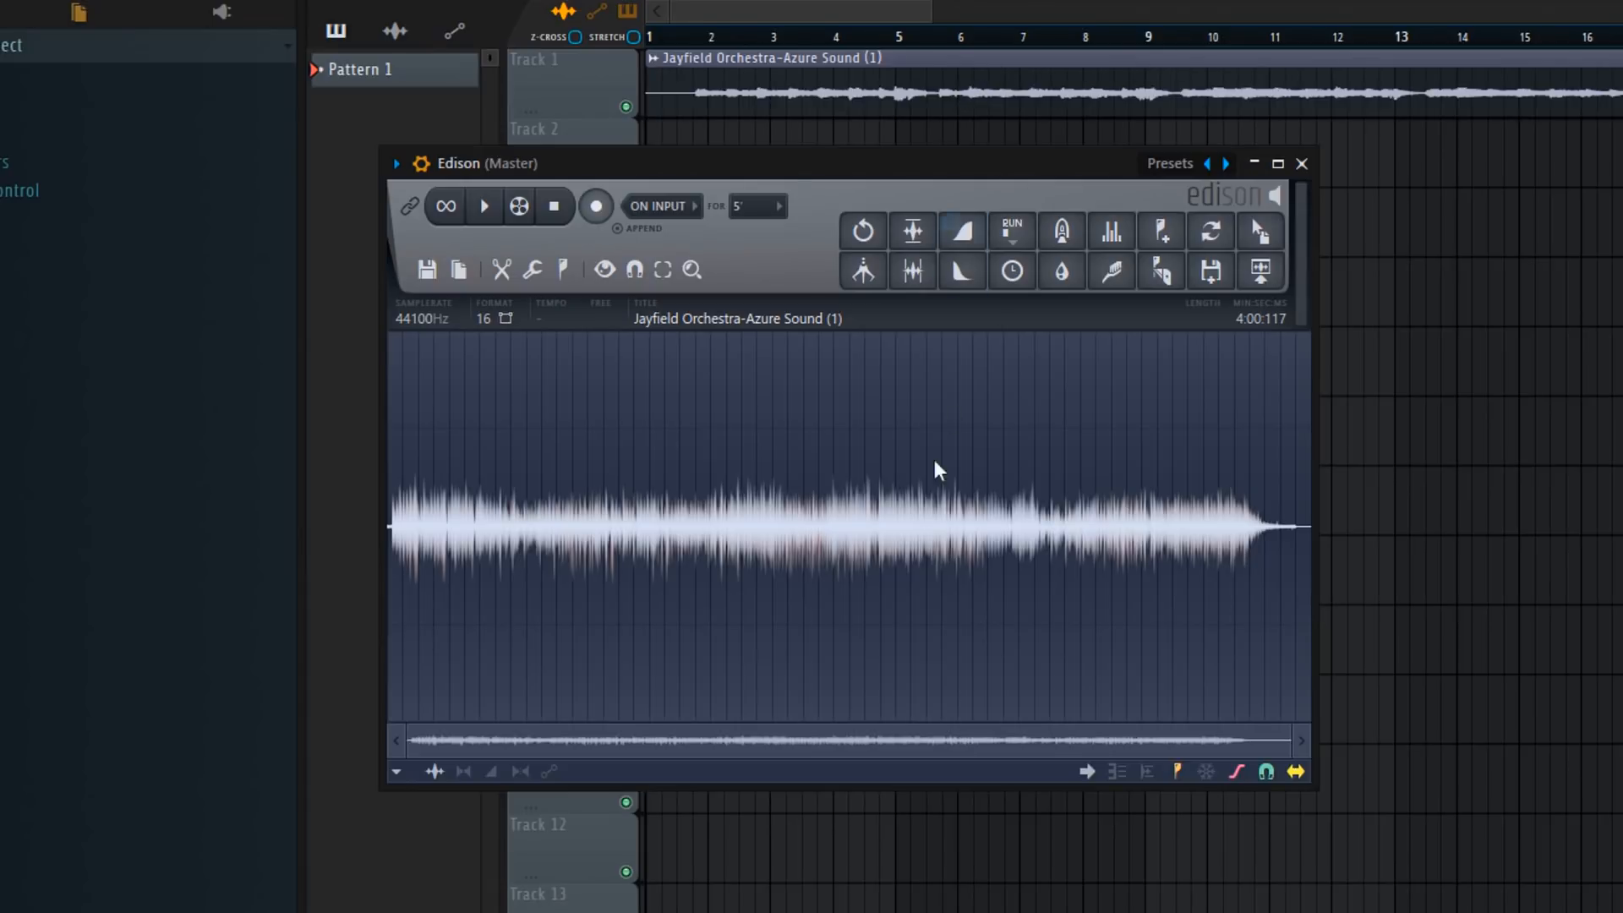
- Examine the opening of the waveform in Edison to locate where the silence ends and the music begins
scroll(921, 525, "up", 1)
scroll(1094, 555, "up", 8)
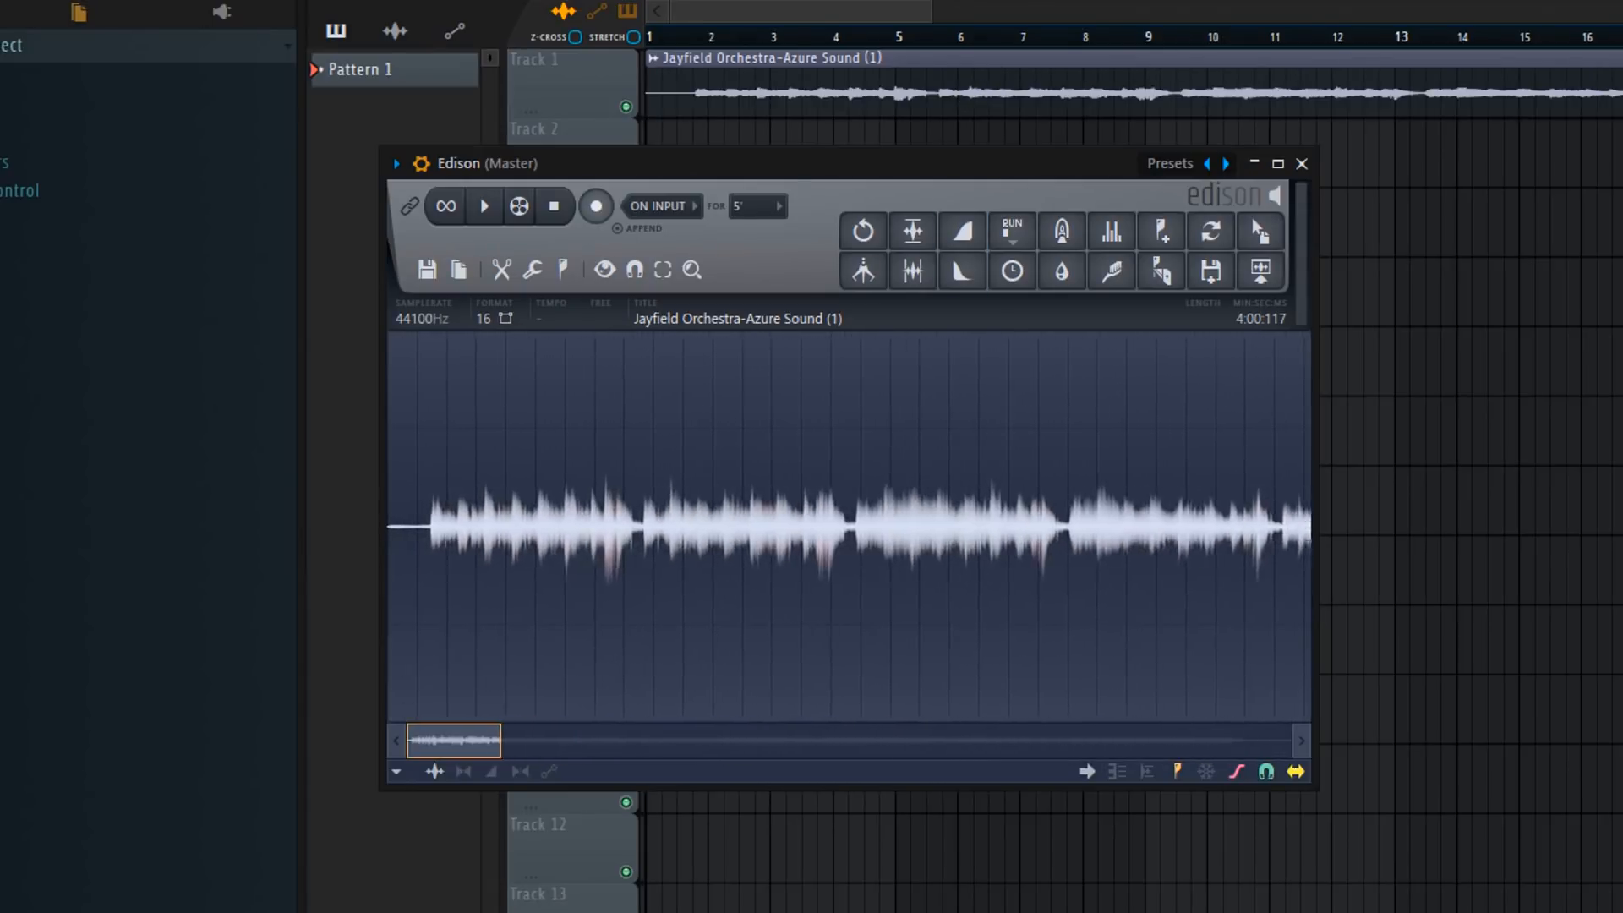
scroll(849, 526, "up", 8)
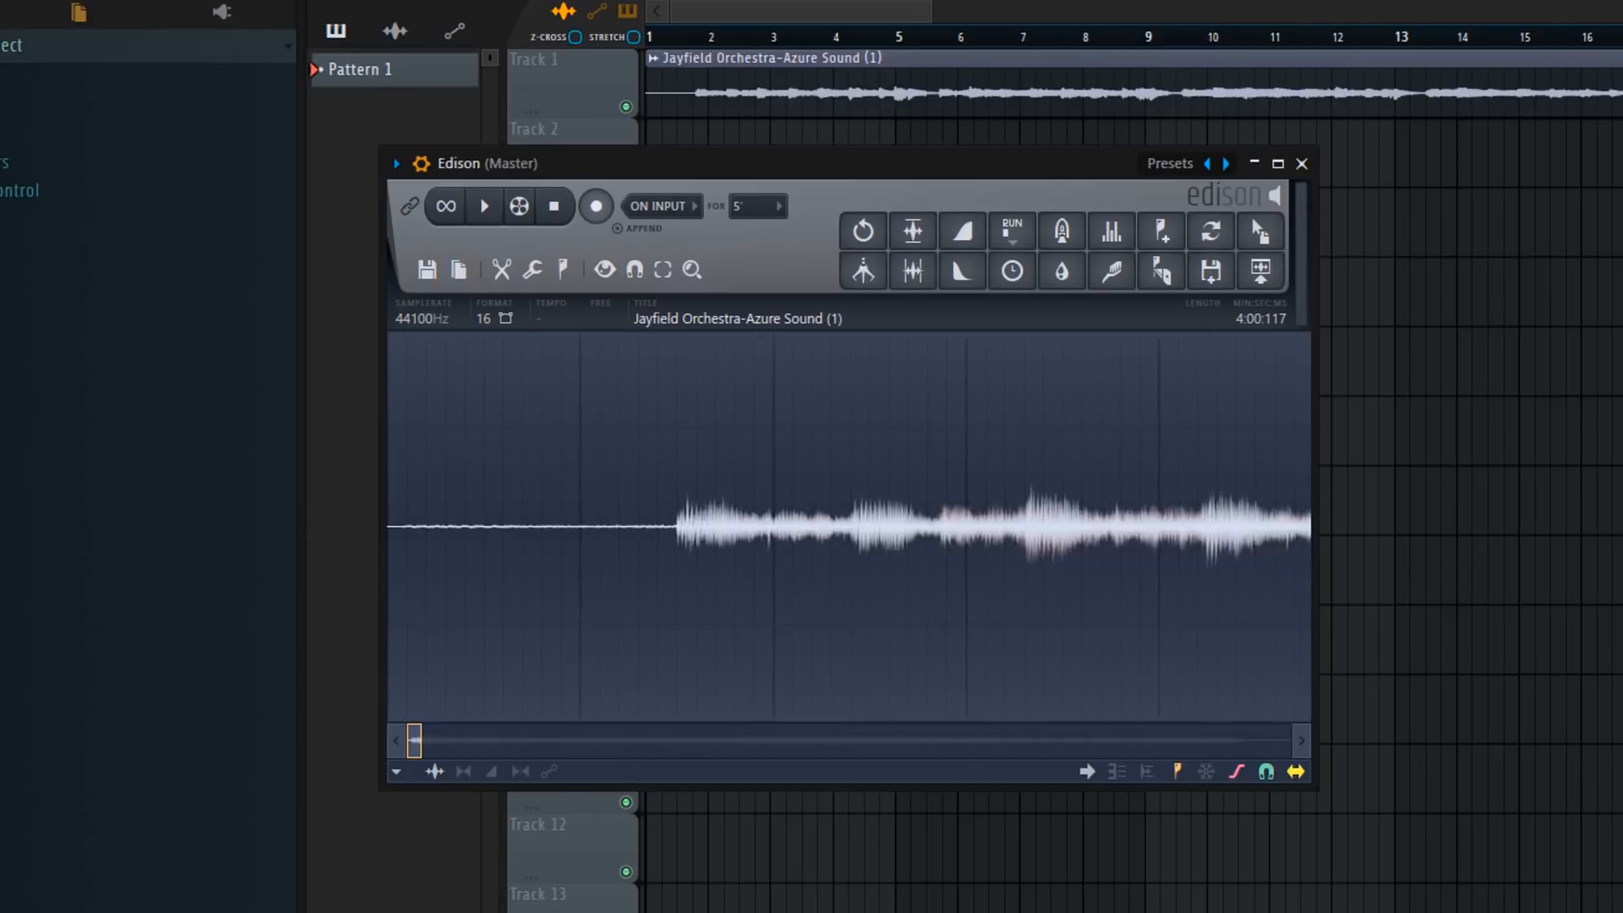
scroll(849, 526, "up", 4)
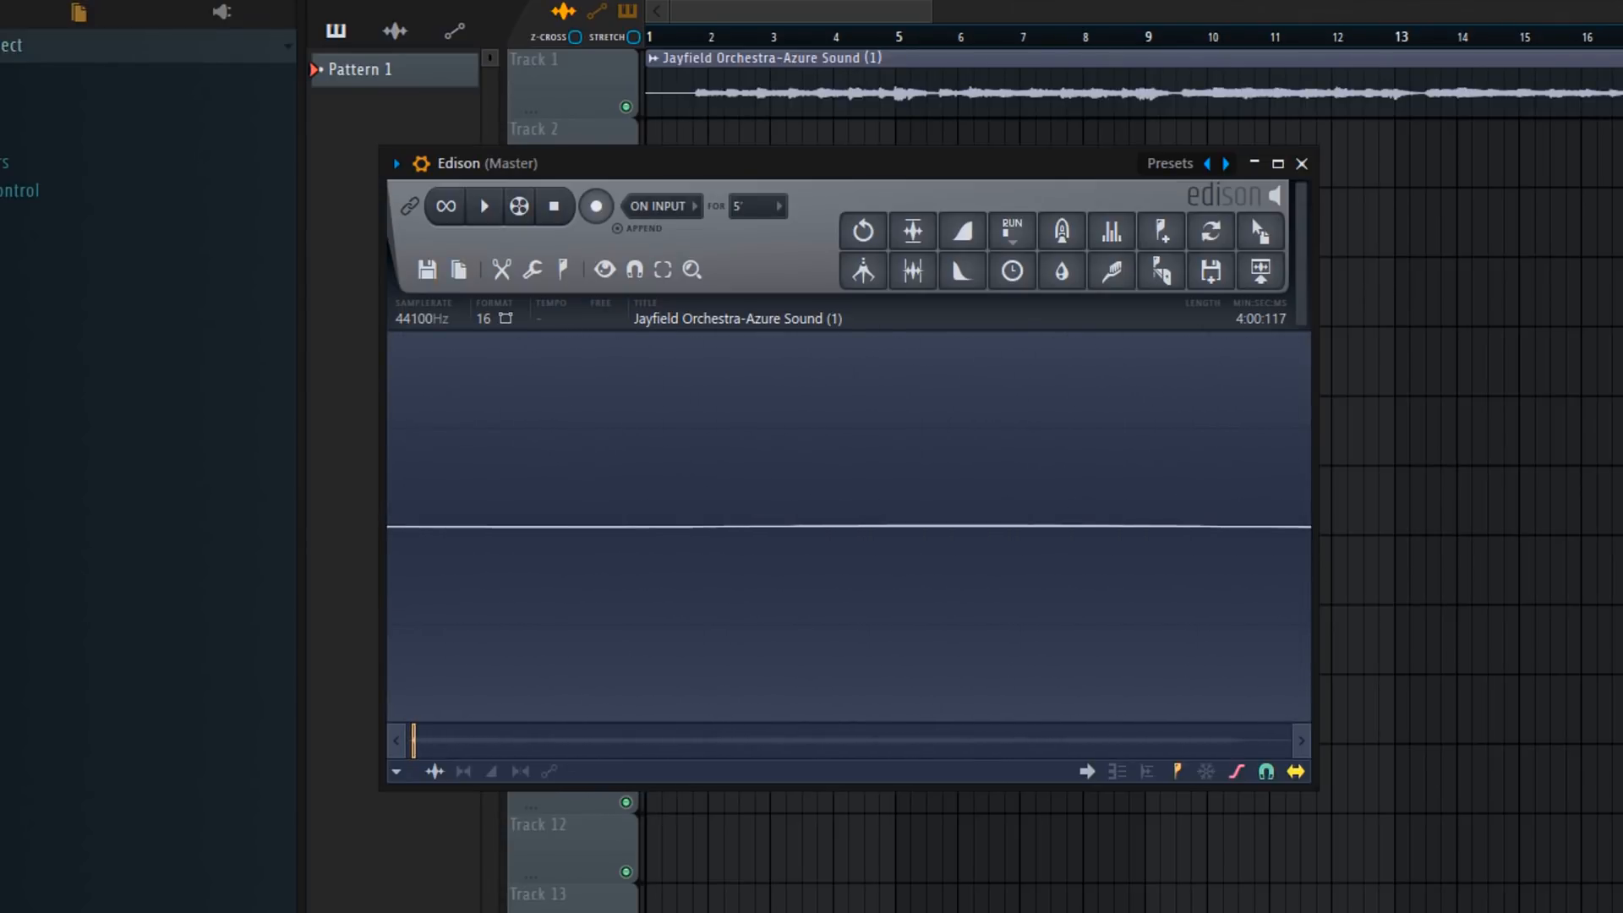
scroll(849, 526, "down", 3)
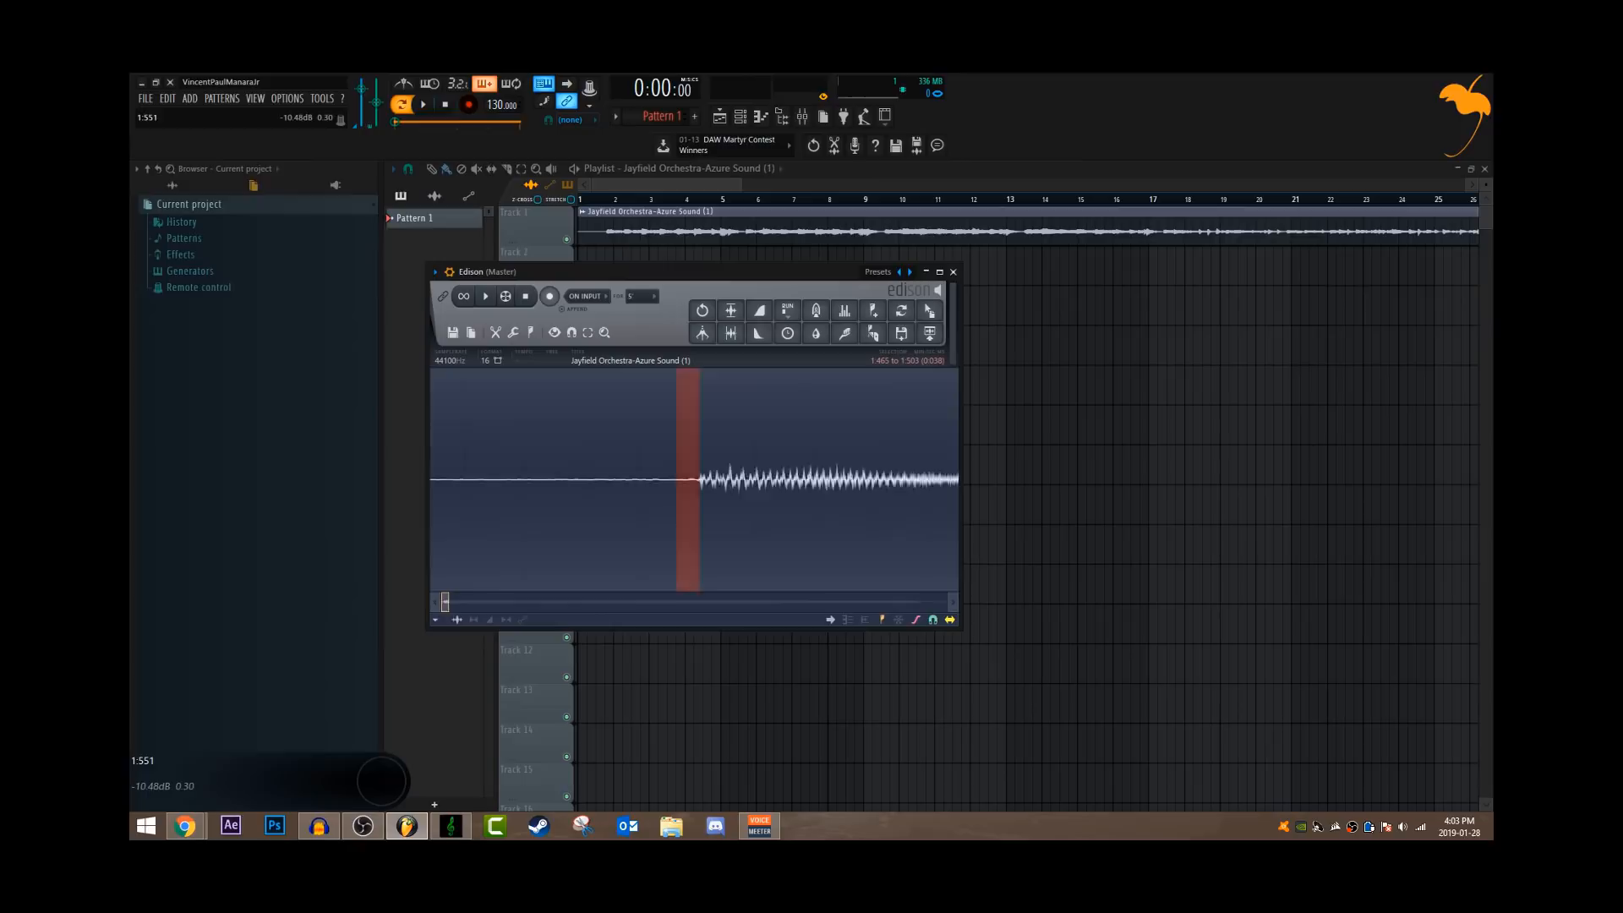
scroll(416, 497, "up", 3)
left_click(433, 449)
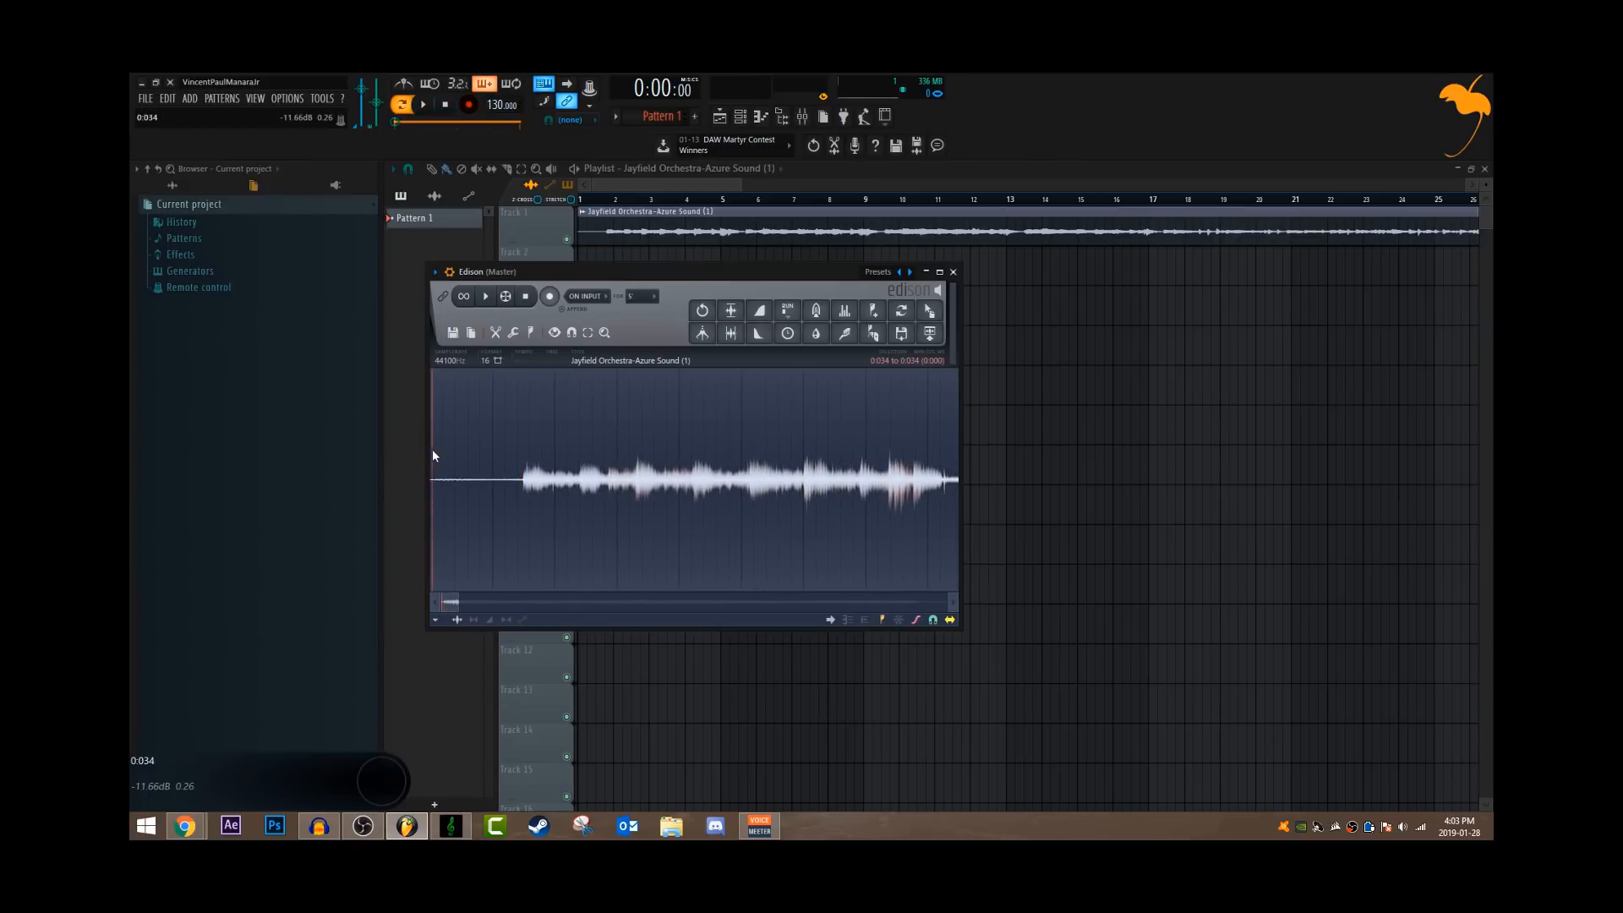
scroll(656, 438, "down", 2)
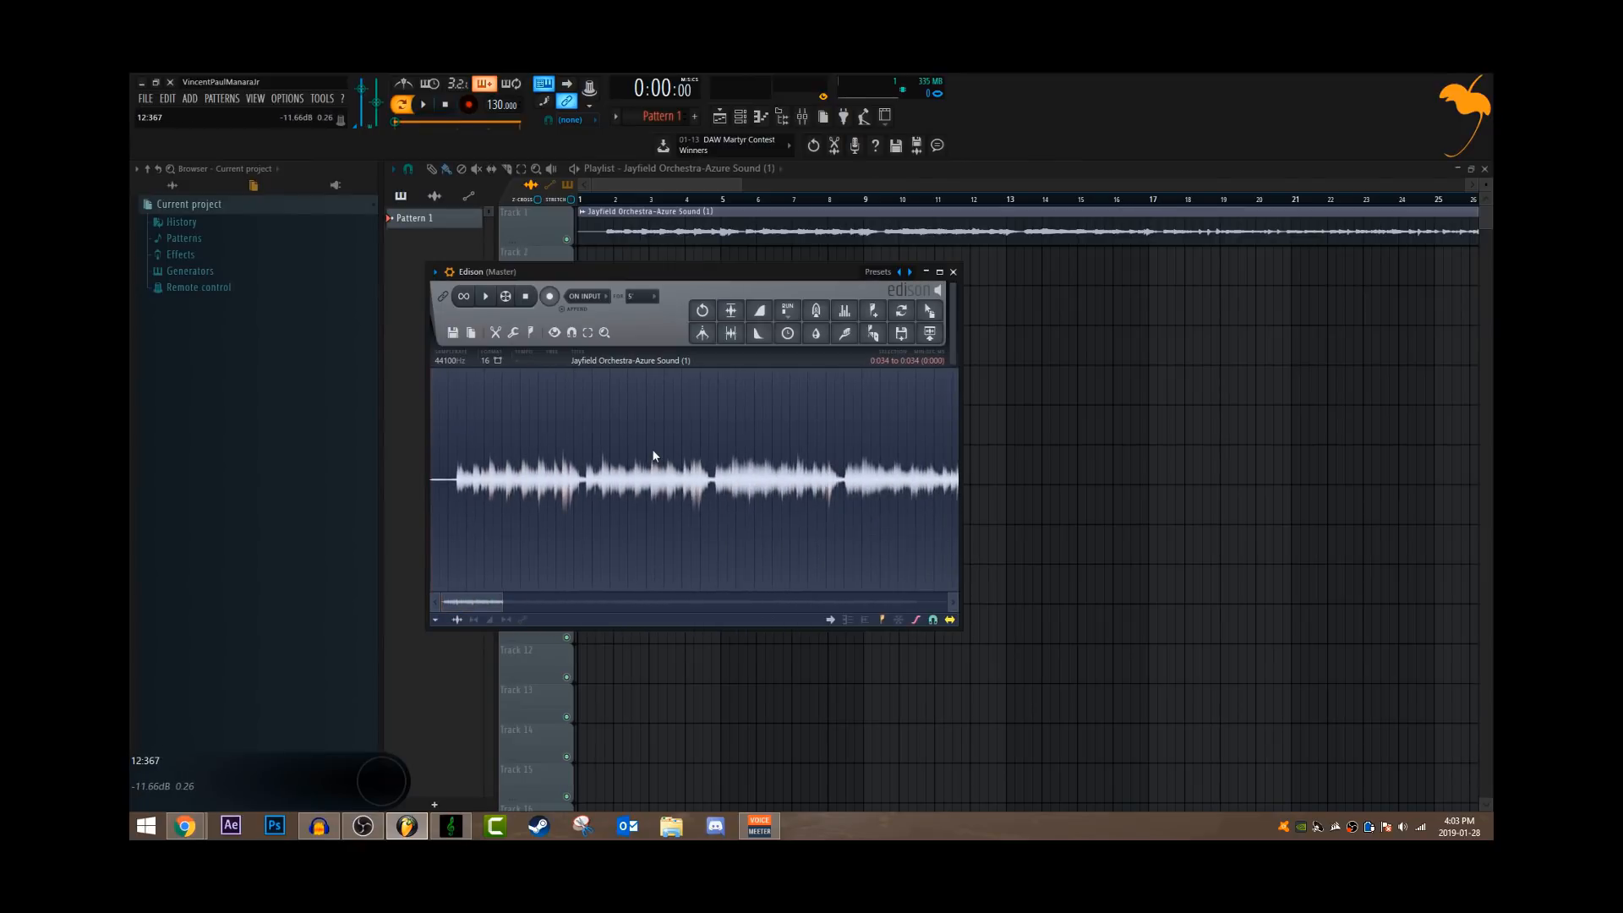
scroll(672, 499, "up", 3)
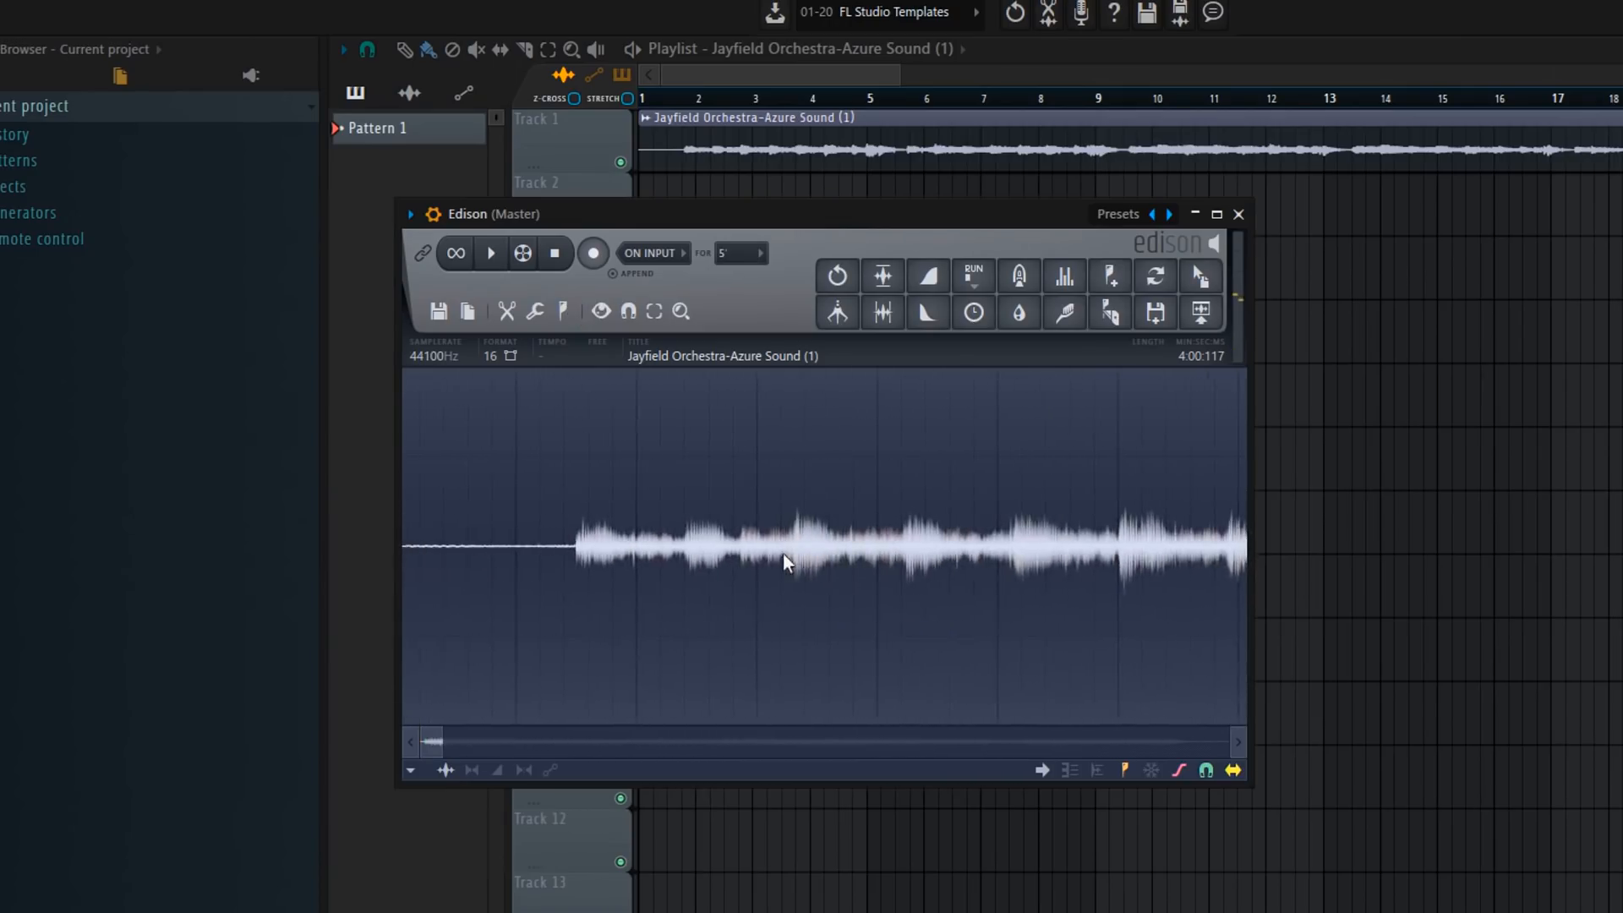
- Select the opening phrase of the waveform from 1:484 to 9:177 and play the selection
left_click_drag(589, 548, 1143, 564)
scroll(845, 515, "down", 2)
left_click_drag(795, 498, 1069, 562)
mouse_move(494, 545)
left_mouse_down()
mouse_move(405, 543)
mouse_move(488, 558)
left_mouse_up()
key("space")
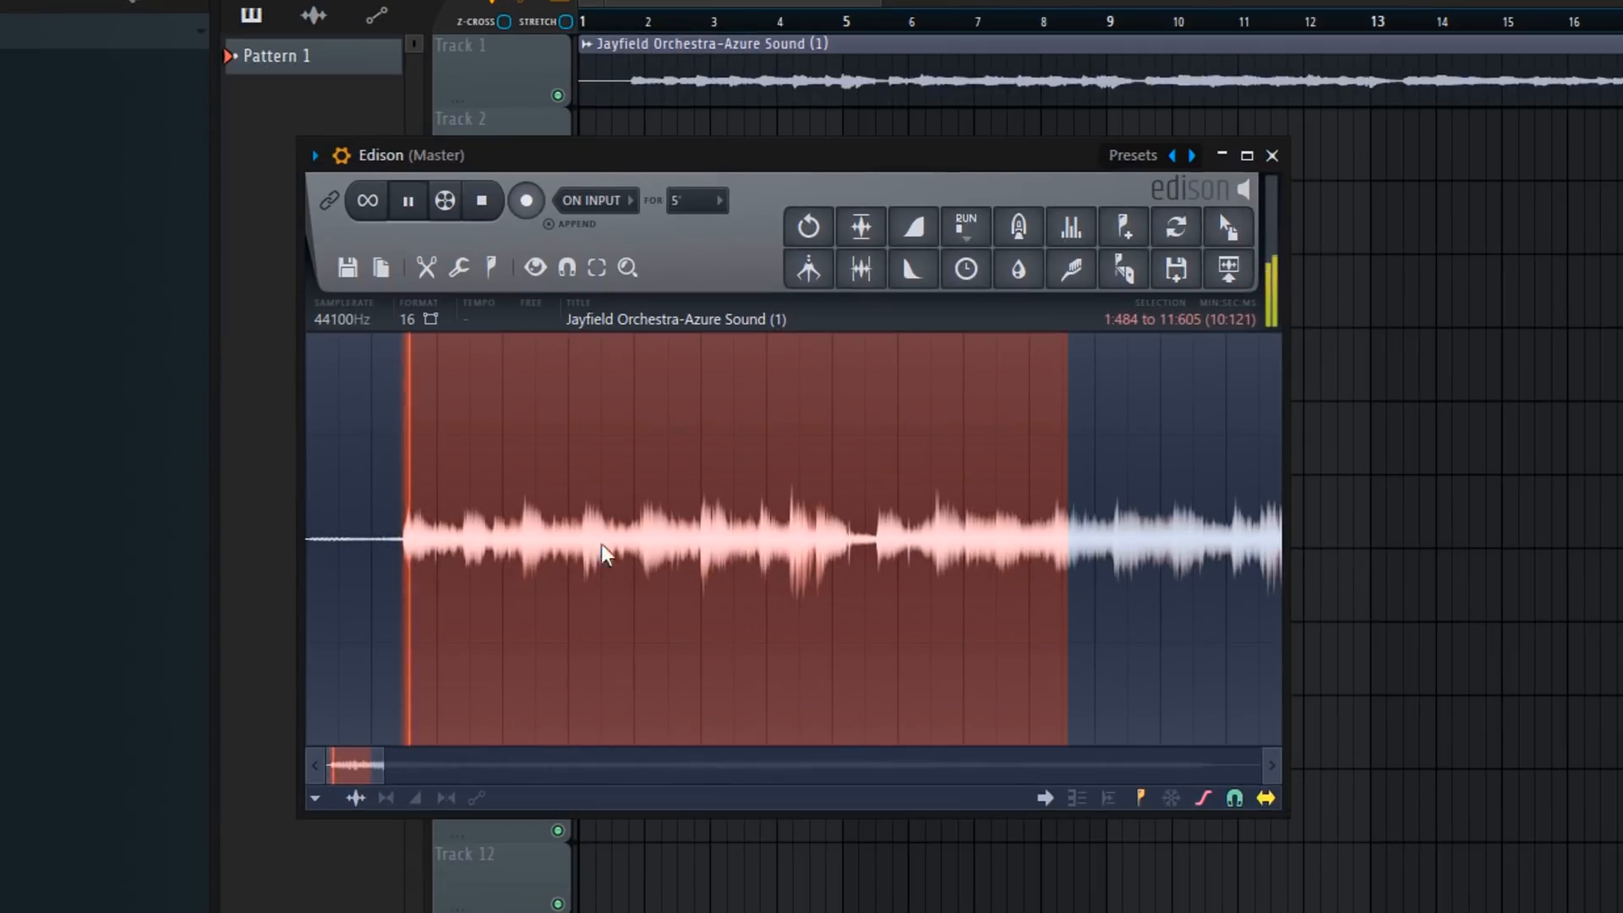
left_click_drag(1067, 529, 909, 529)
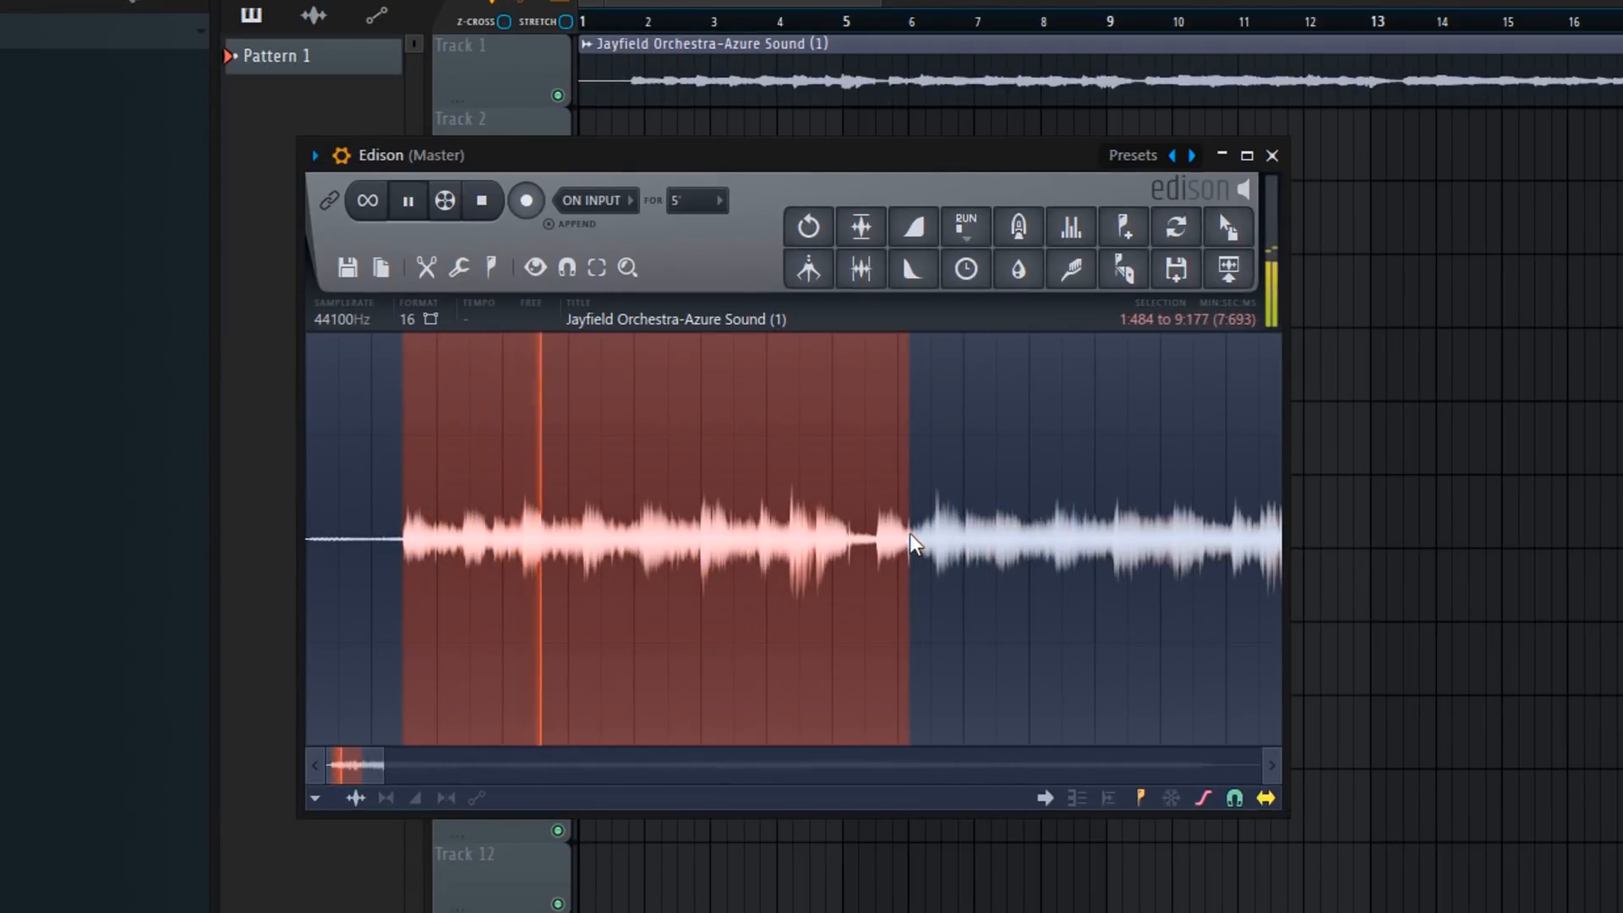
- Turn on looped playback in Edison and tighten the selection to run from 1:504 to 8:699
scroll(882, 533, "up", 2)
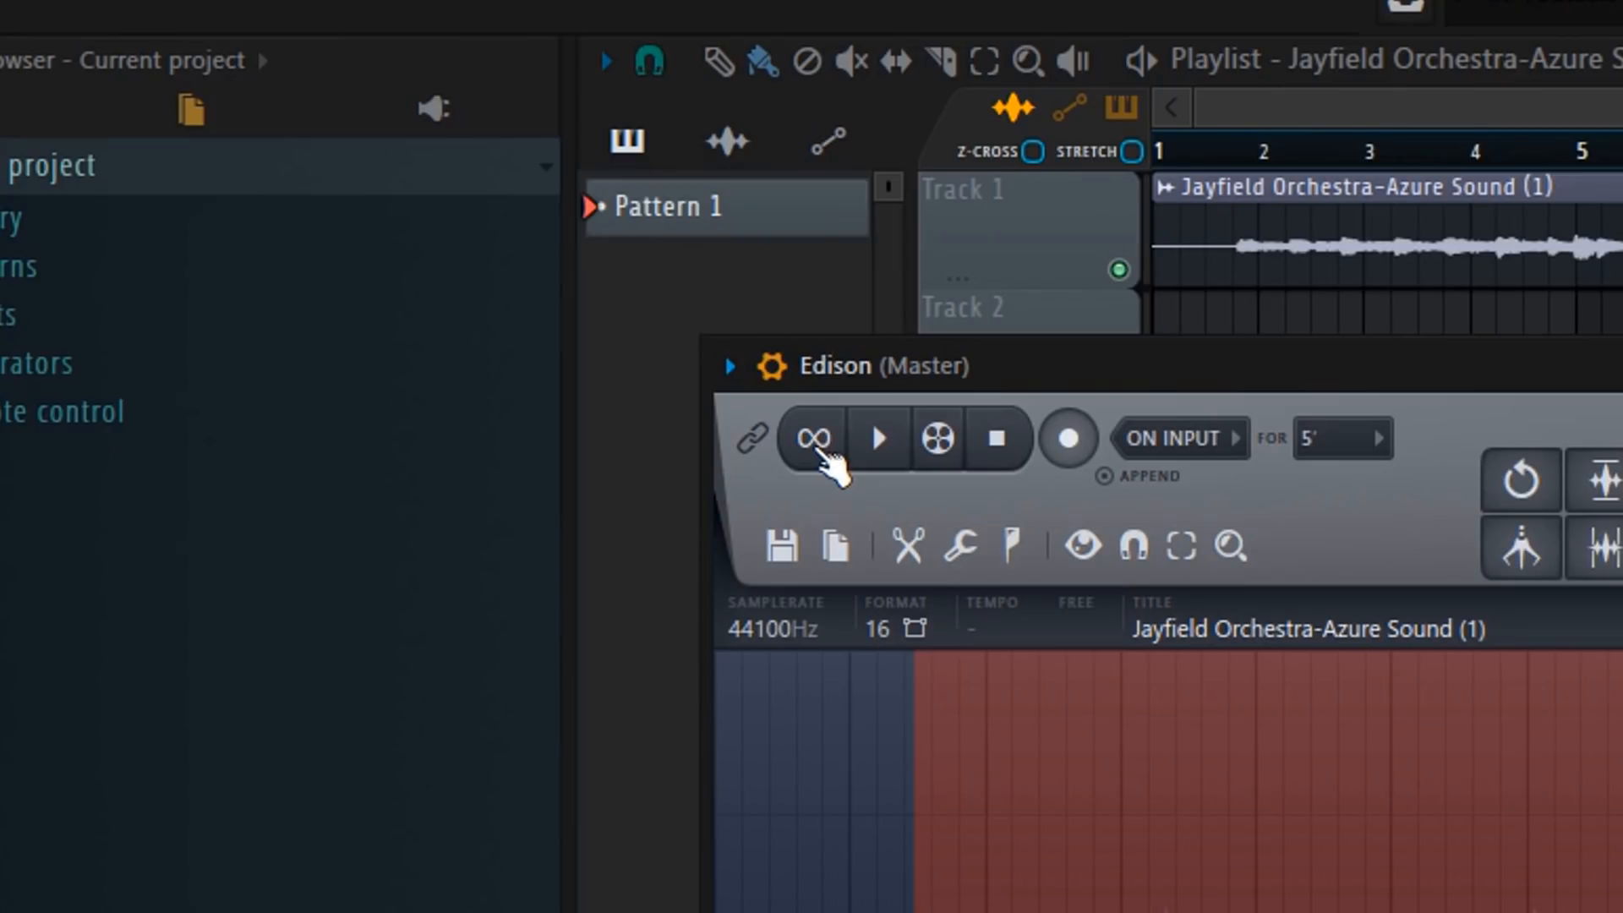
left_click(510, 252)
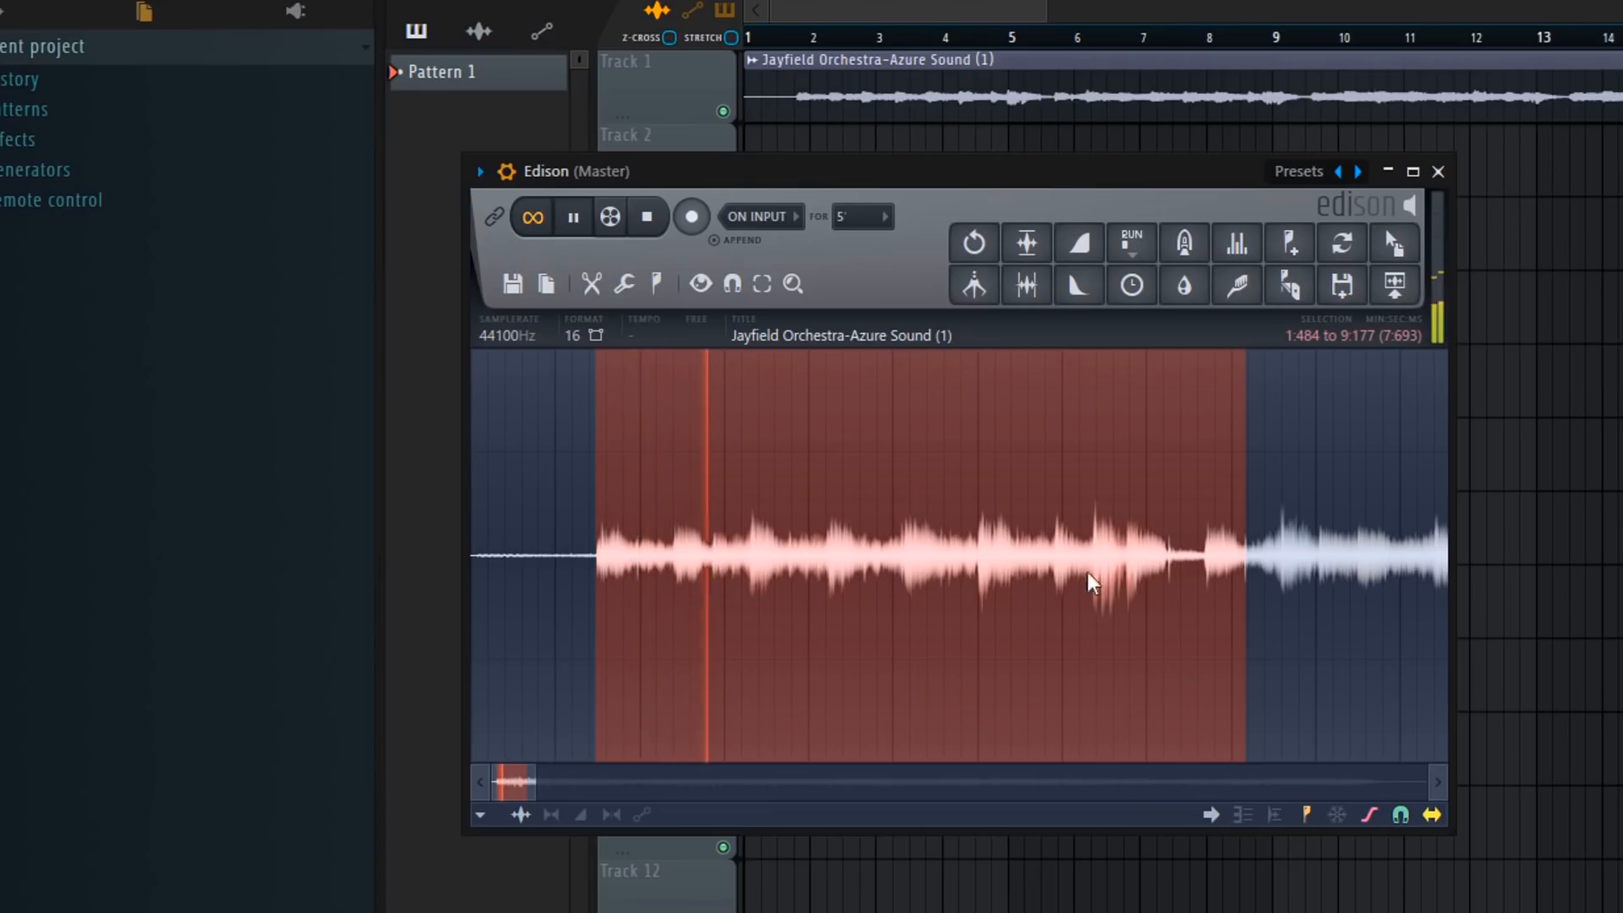
scroll(1091, 583, "up", 3)
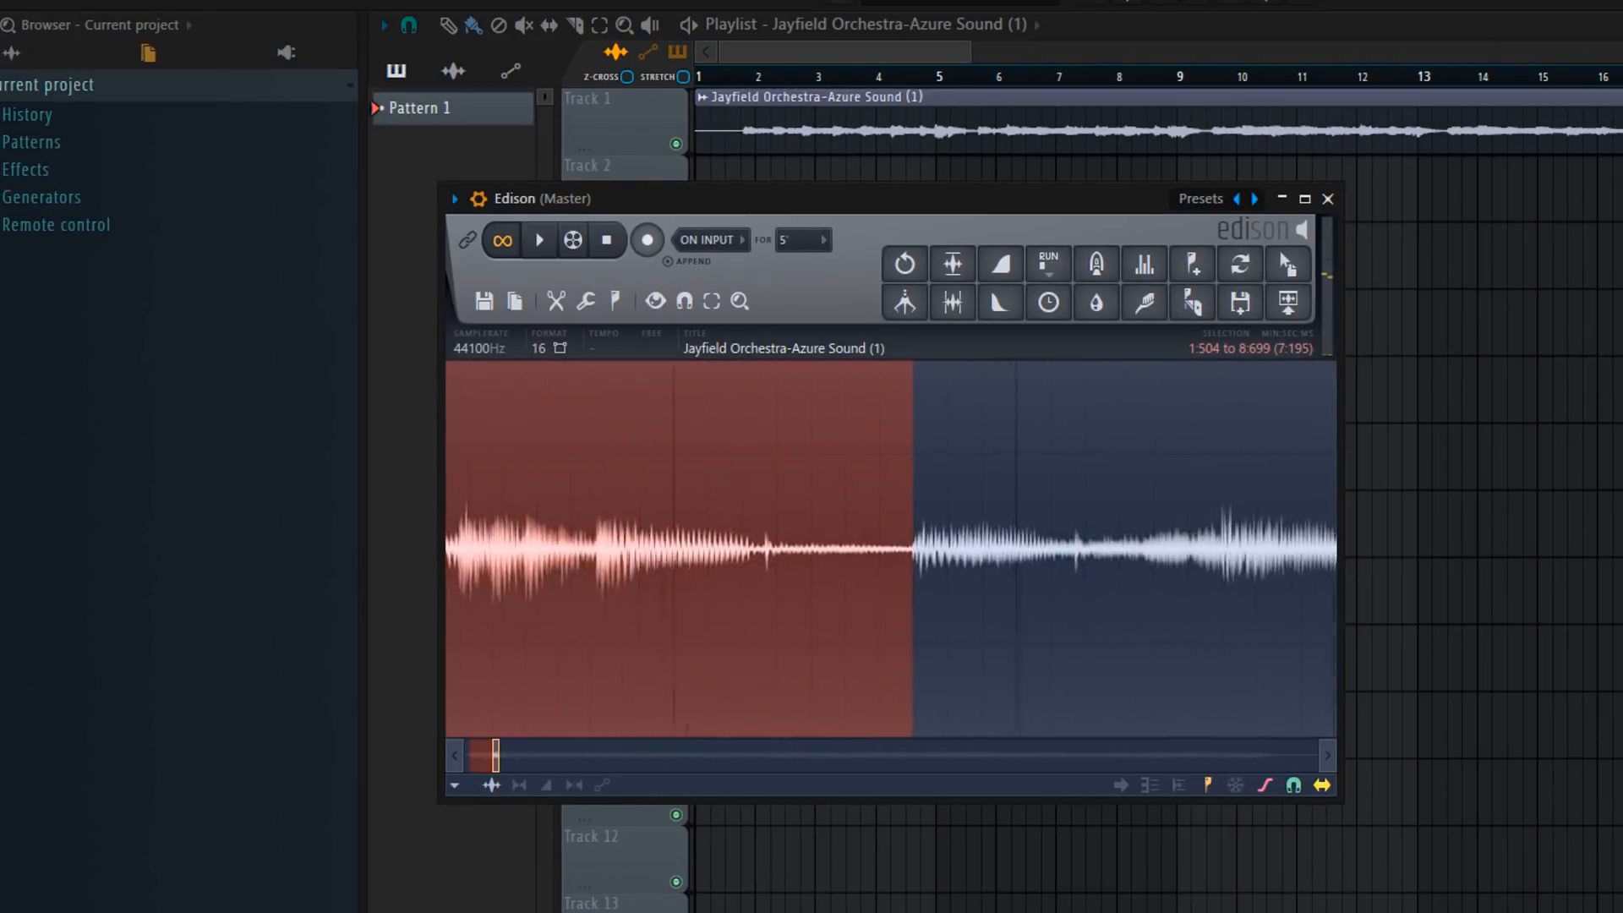
scroll(818, 532, "up", 2)
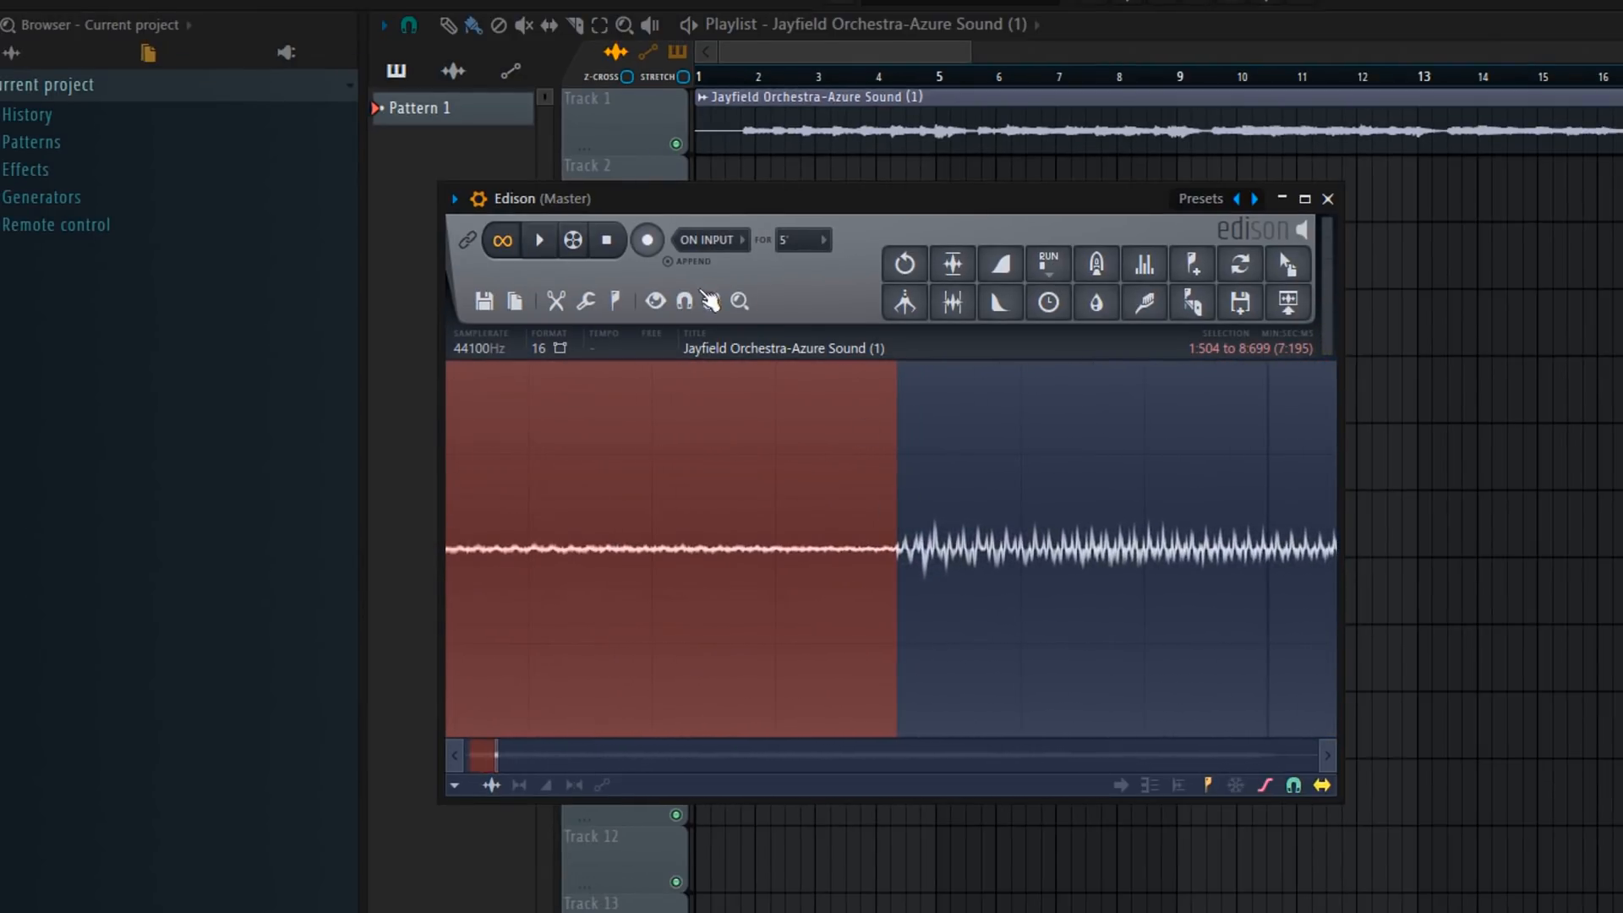
- Set Edison's snapping to Snap to zero-crossing and check the selection's end point up close
left_click(684, 303)
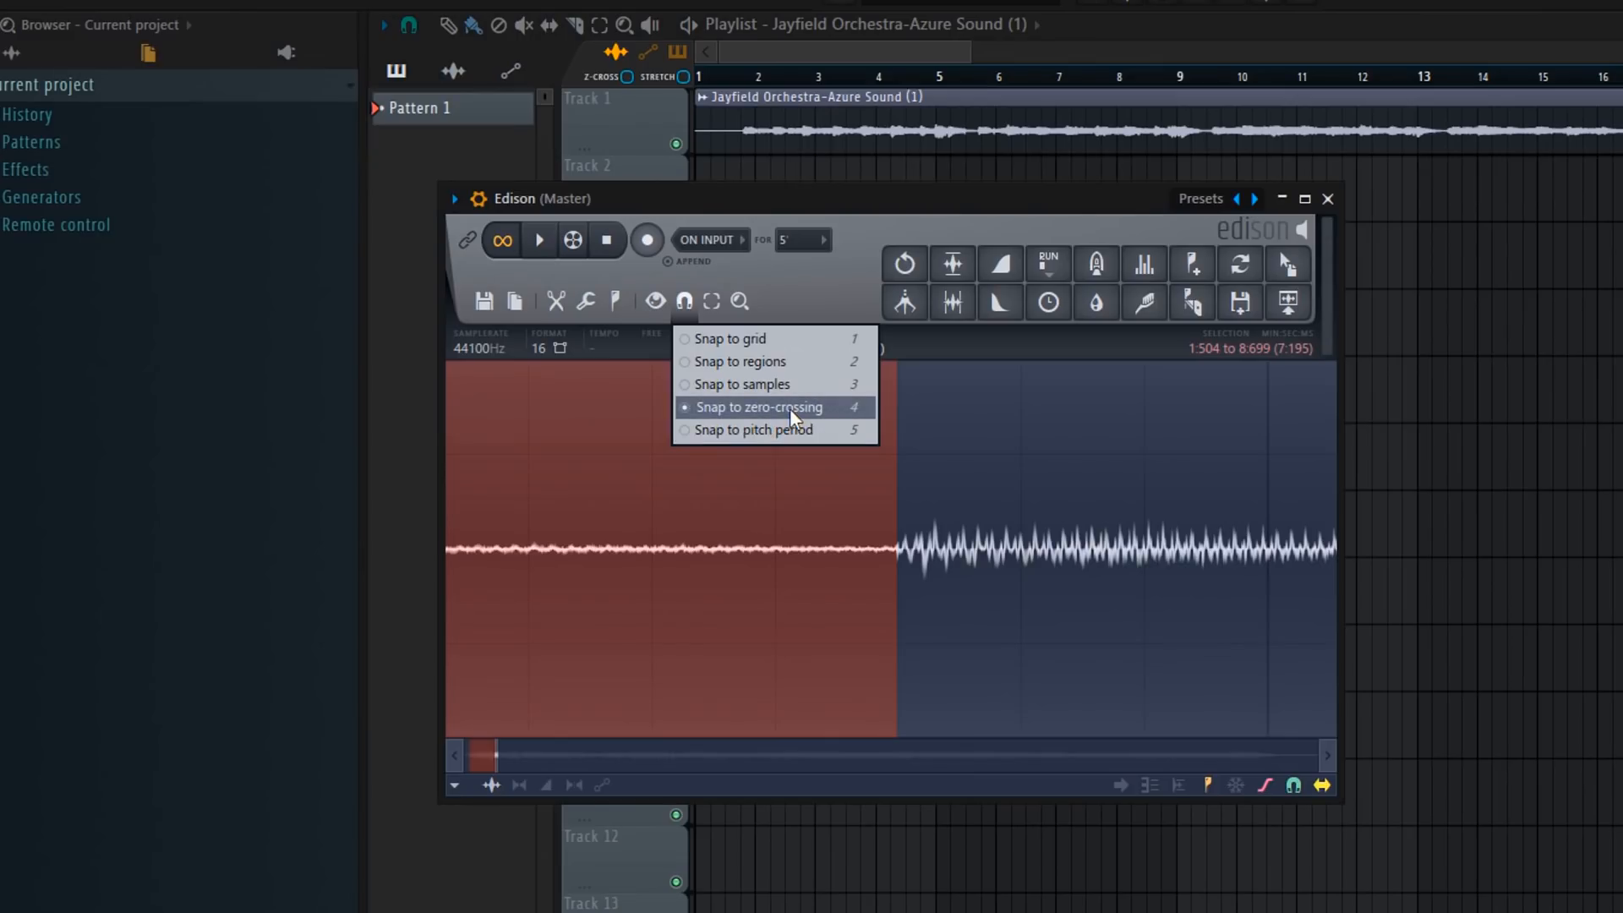
left_click(790, 409)
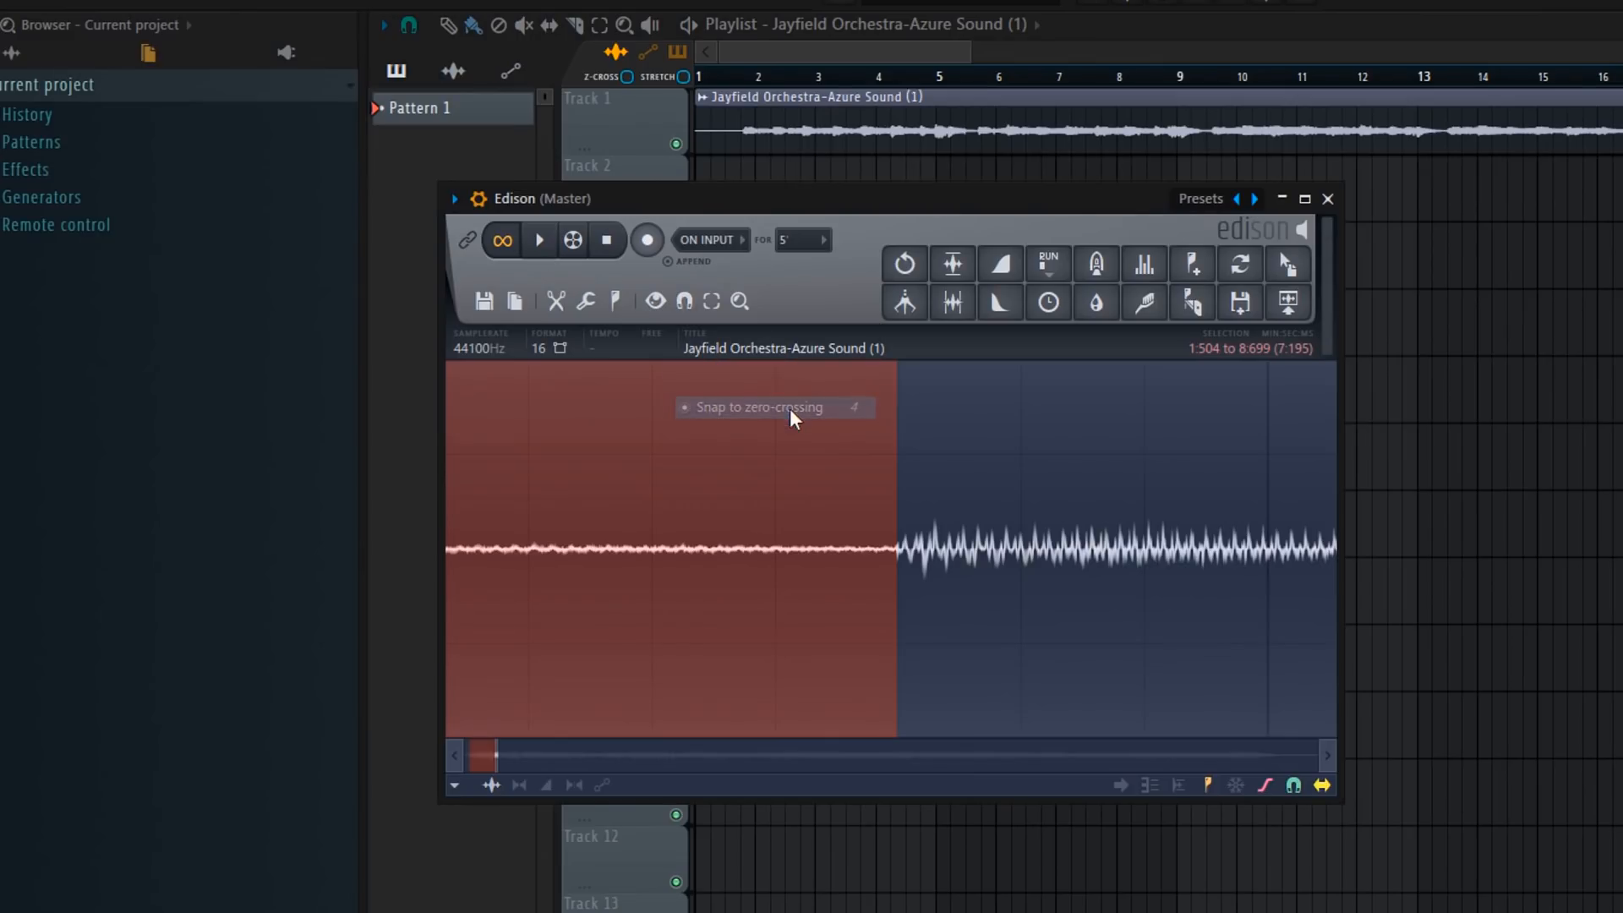
left_click_drag(886, 524, 946, 522)
scroll(899, 595, "up", 2)
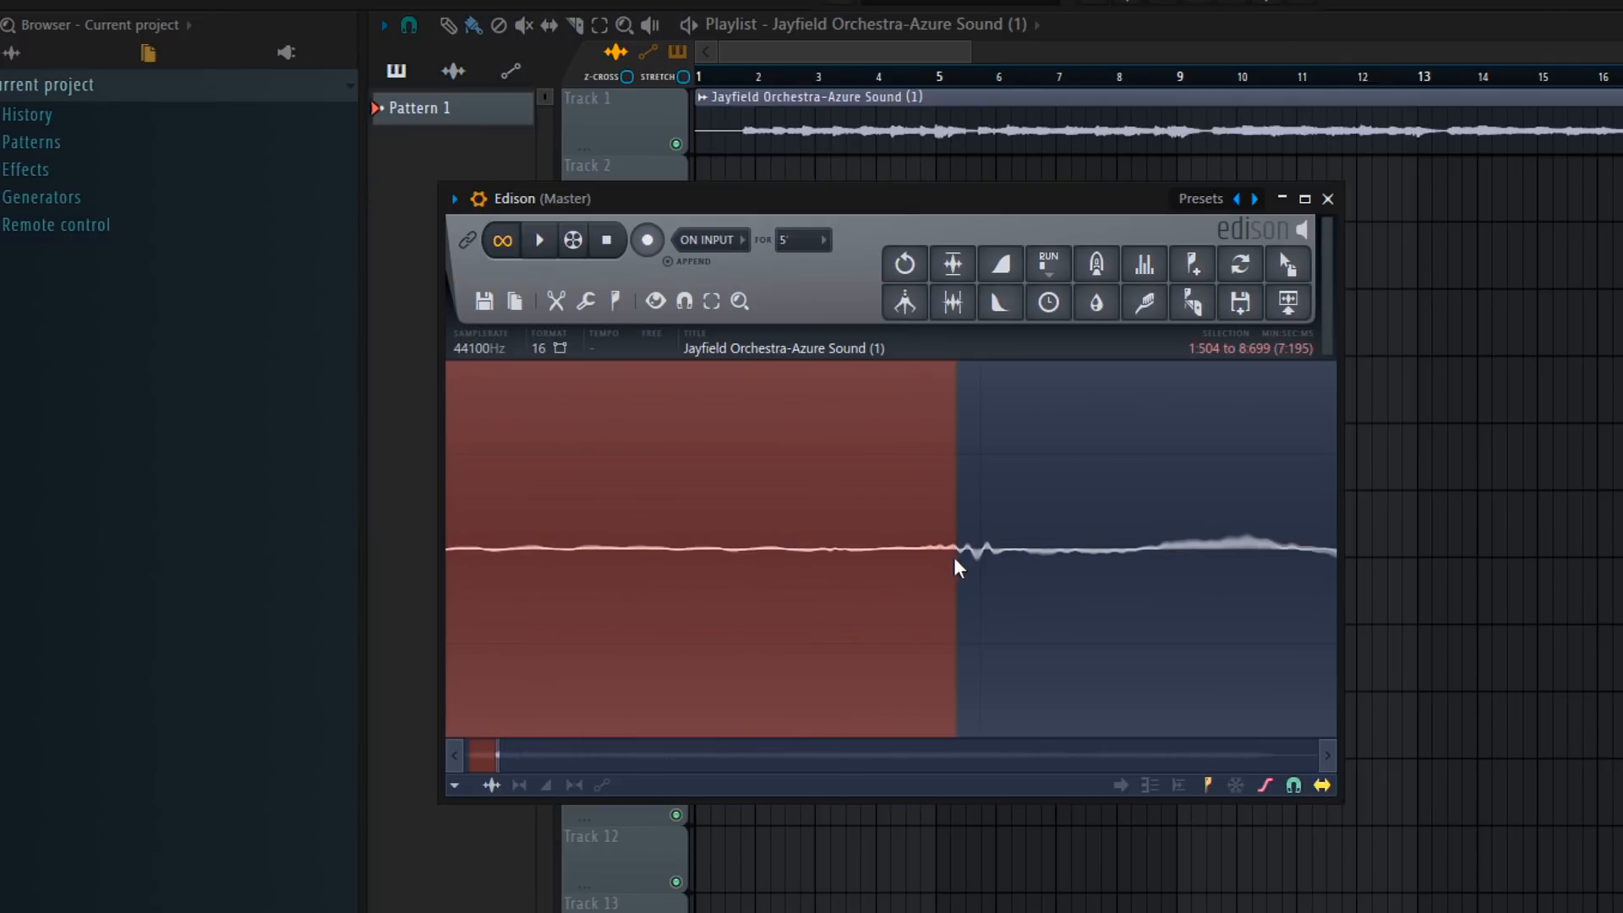
- Place the selected section from Edison in the playlist as a new audio clip on Track 1
scroll(957, 558, "down", 8)
left_click_drag(494, 755, 514, 756)
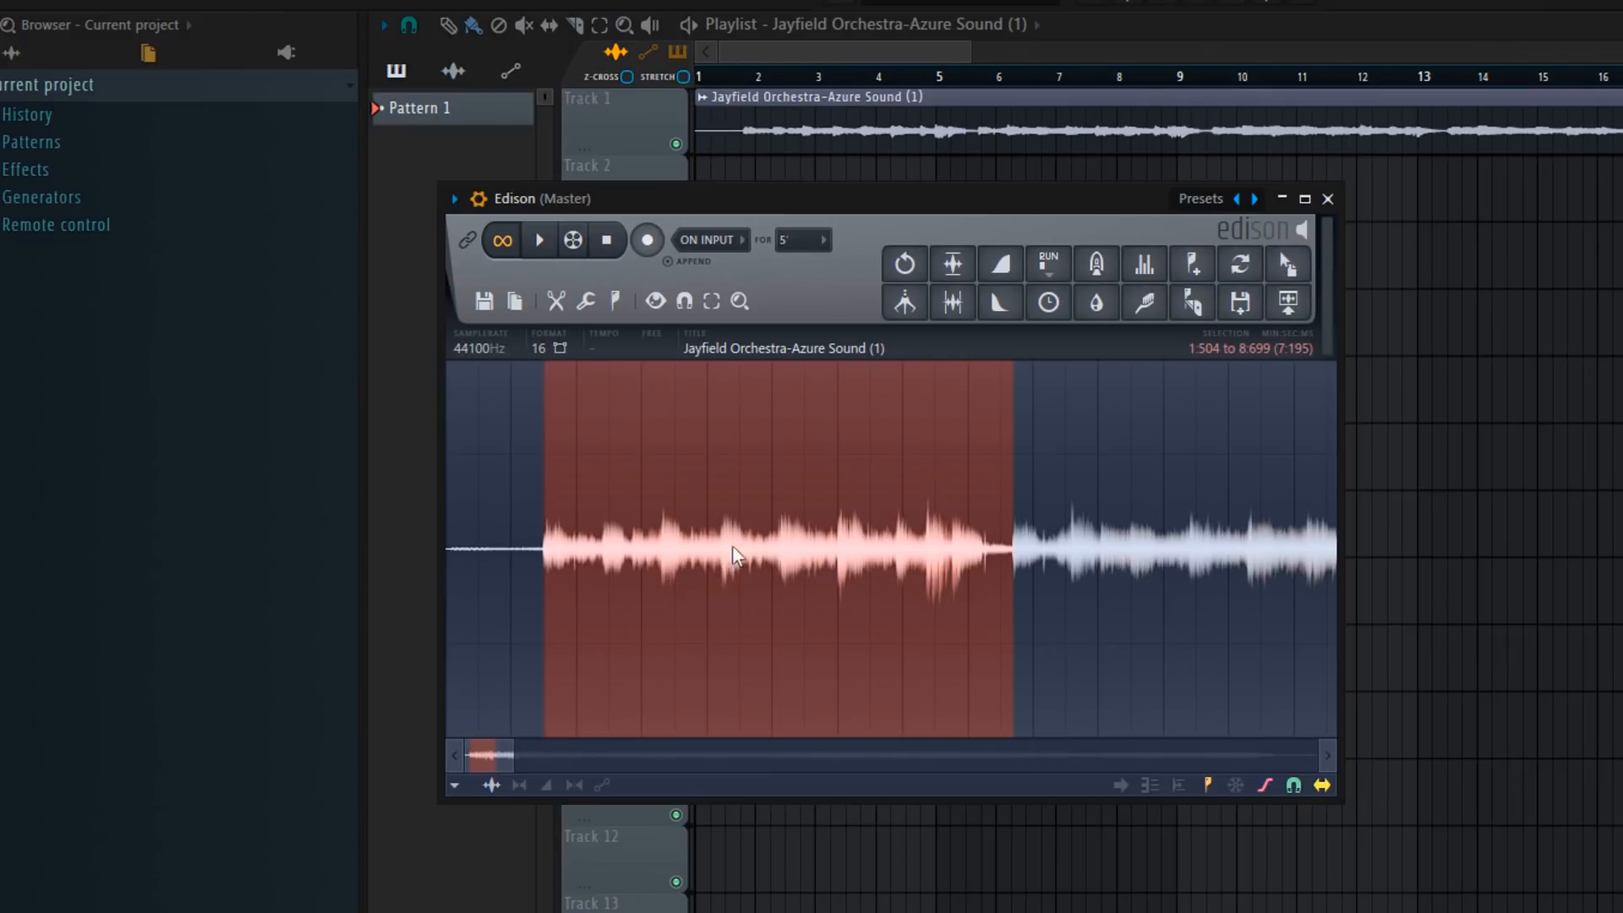
left_click_drag(1288, 265, 1225, 373)
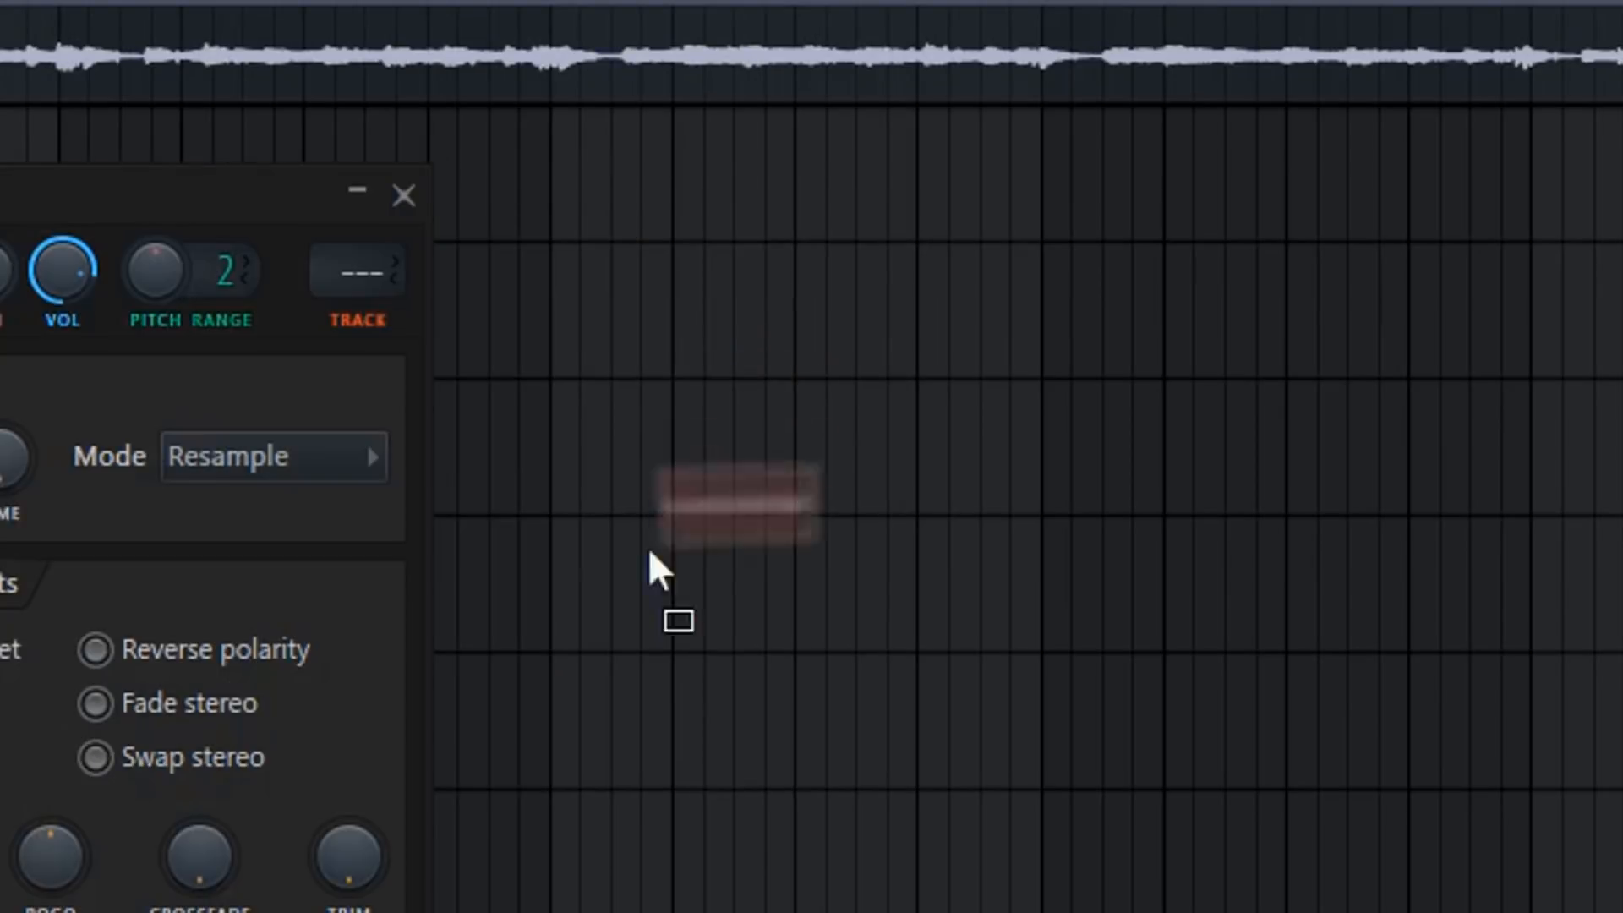
mouse_move(660, 570)
left_mouse_down()
mouse_move(1254, 373)
mouse_move(1216, 355)
left_mouse_up()
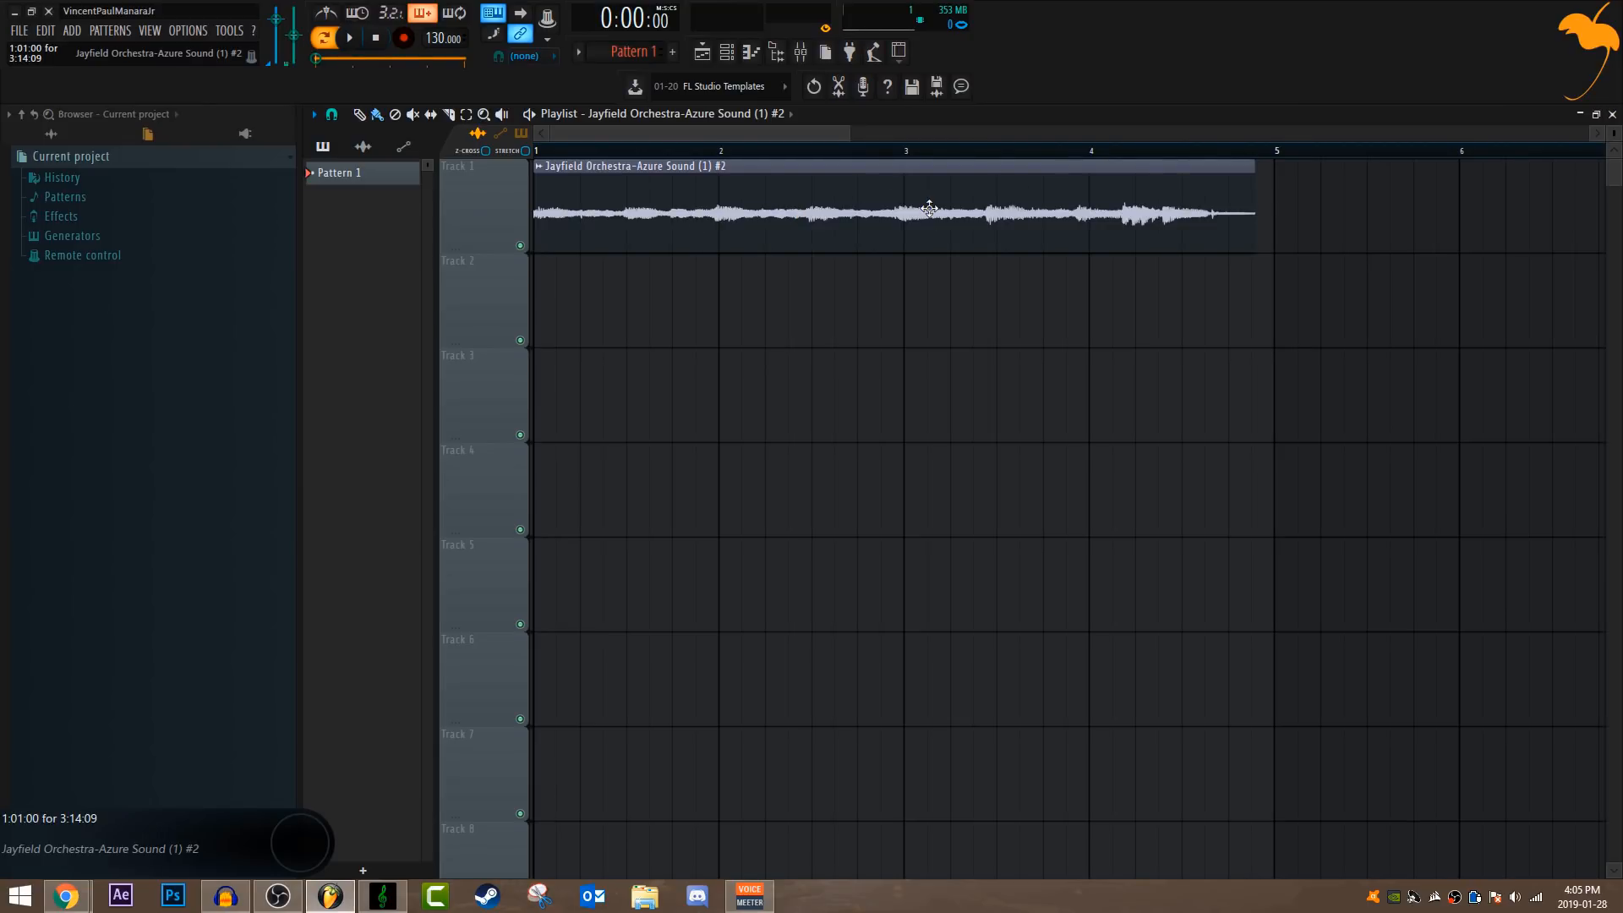
- Try higher and lower project tempos against the clip and set the tempo to 125 BPM
scroll(443, 38, "up", 3)
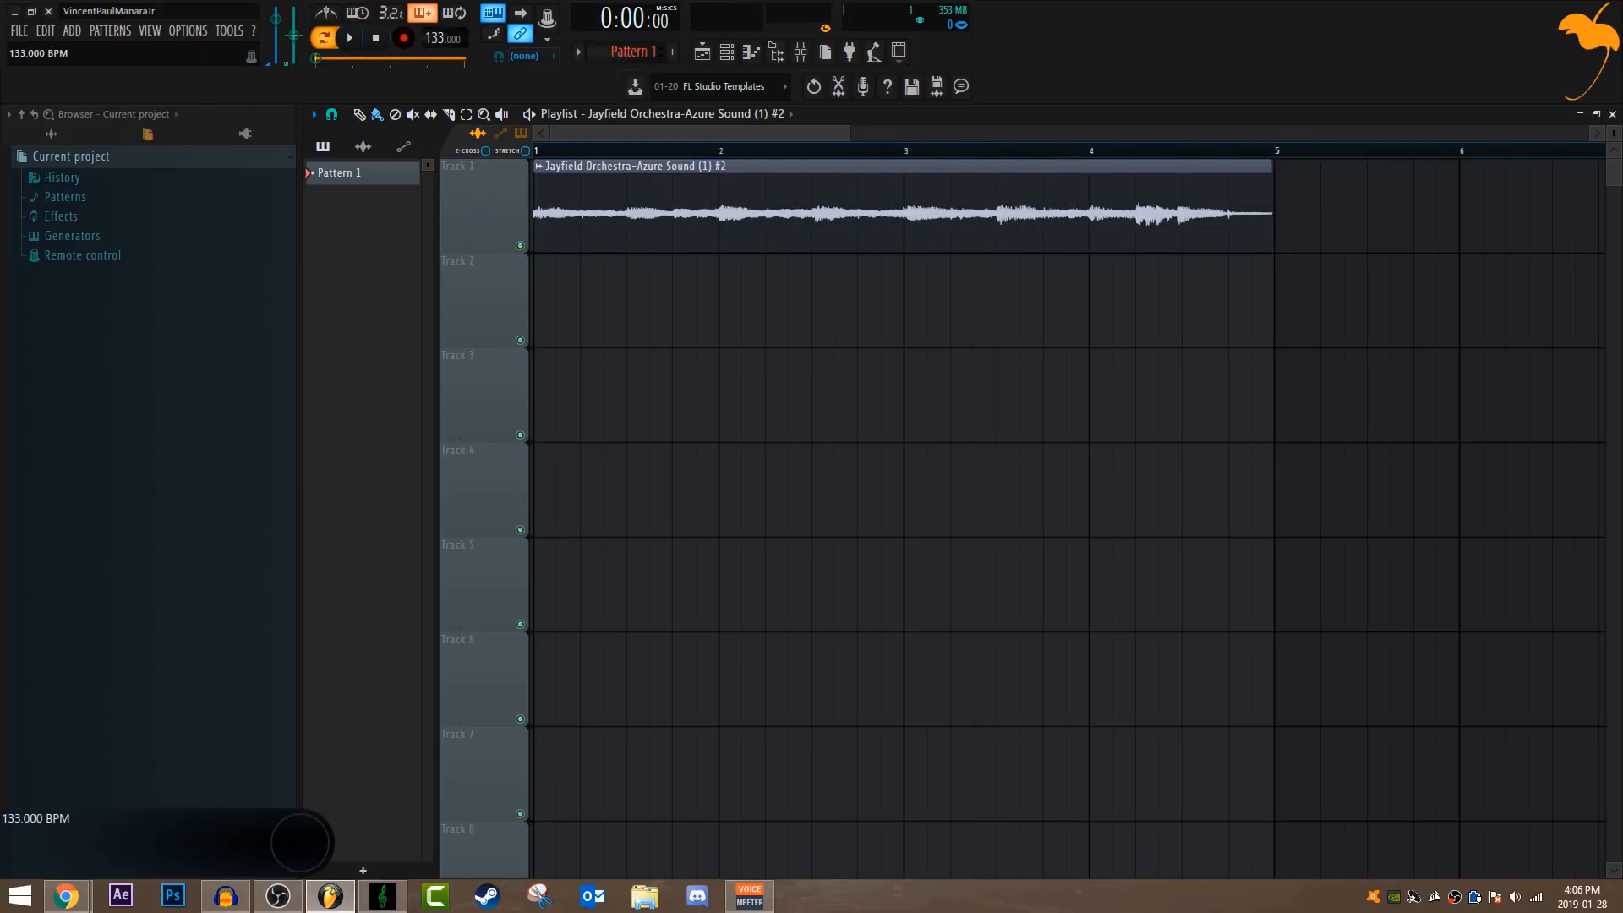
scroll(443, 38, "down", 5)
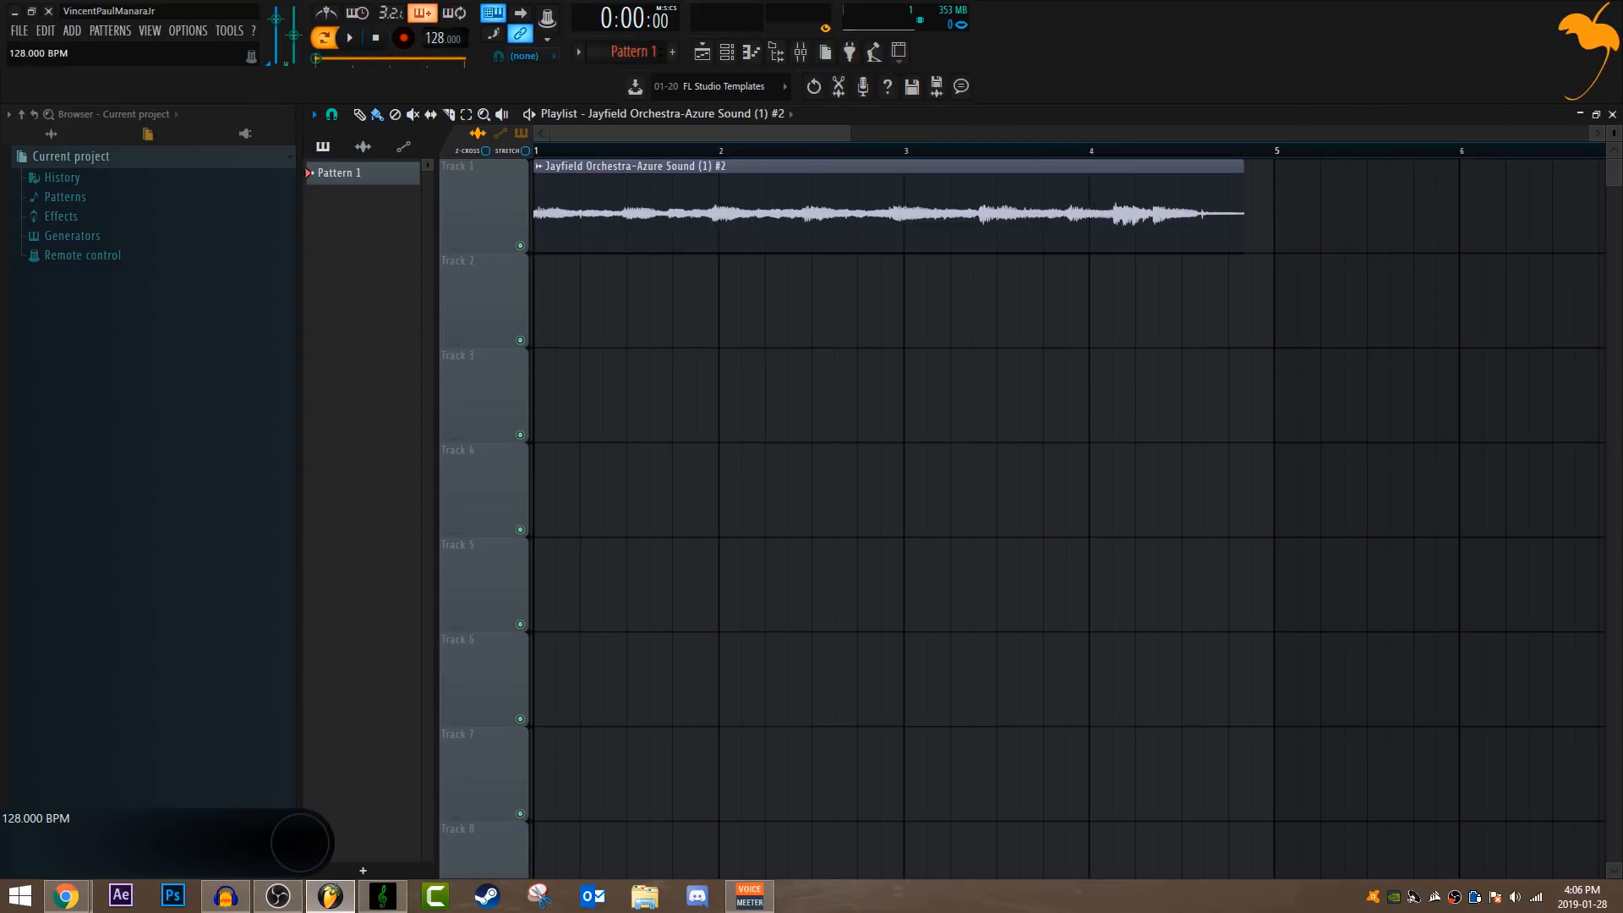
scroll(443, 38, "up", 5)
scroll(443, 38, "down", 5)
scroll(443, 38, "down", 4)
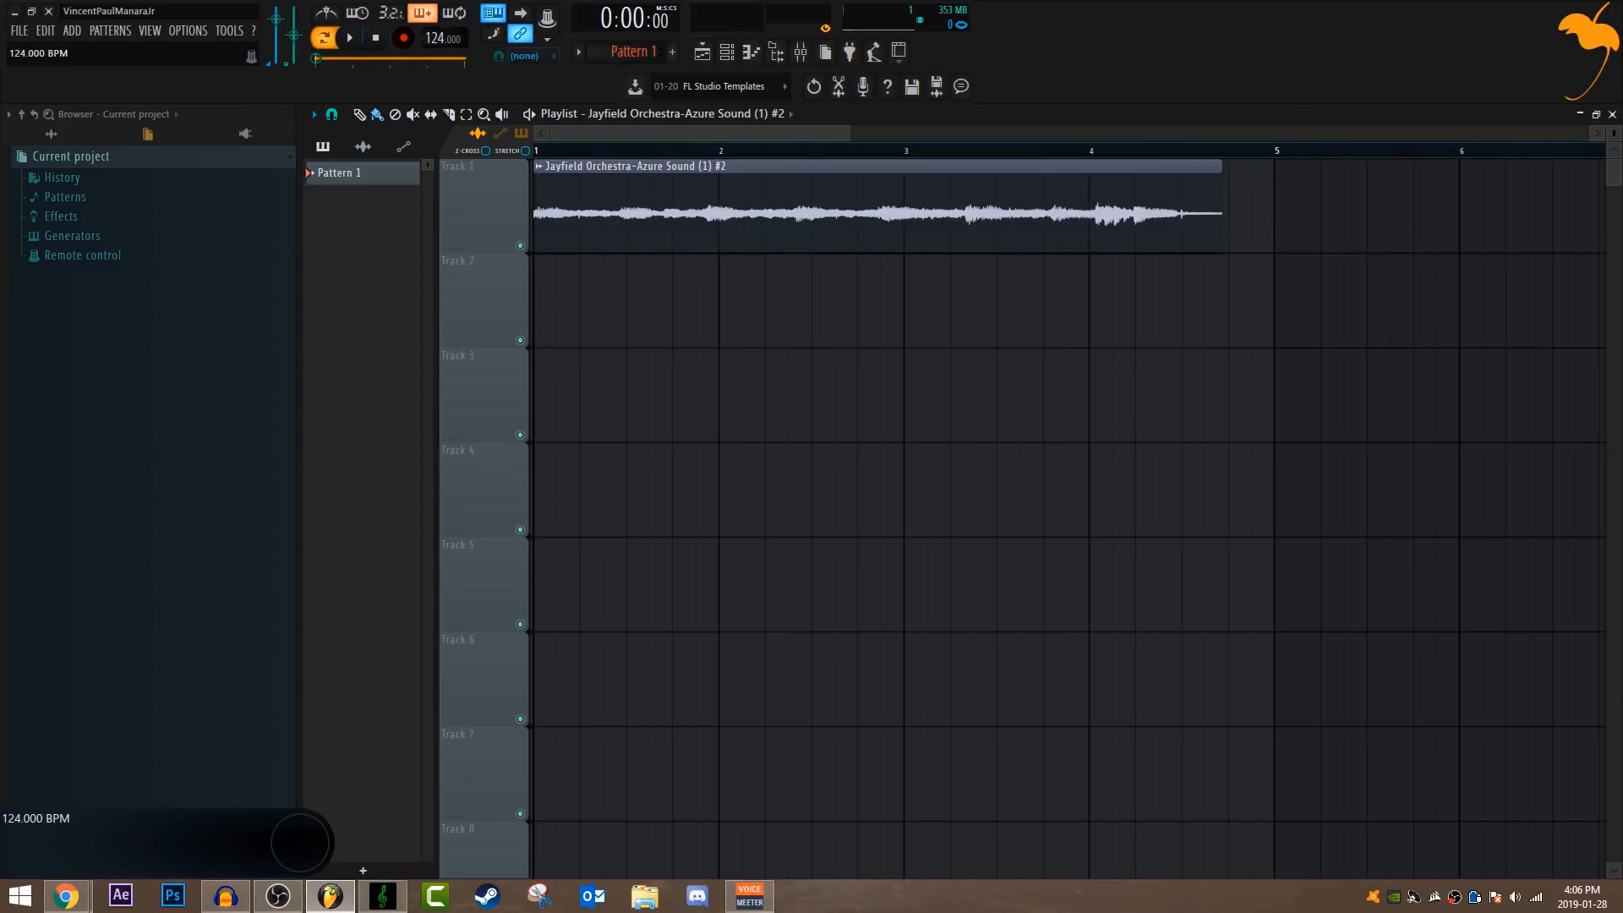
scroll(443, 38, "up", 1)
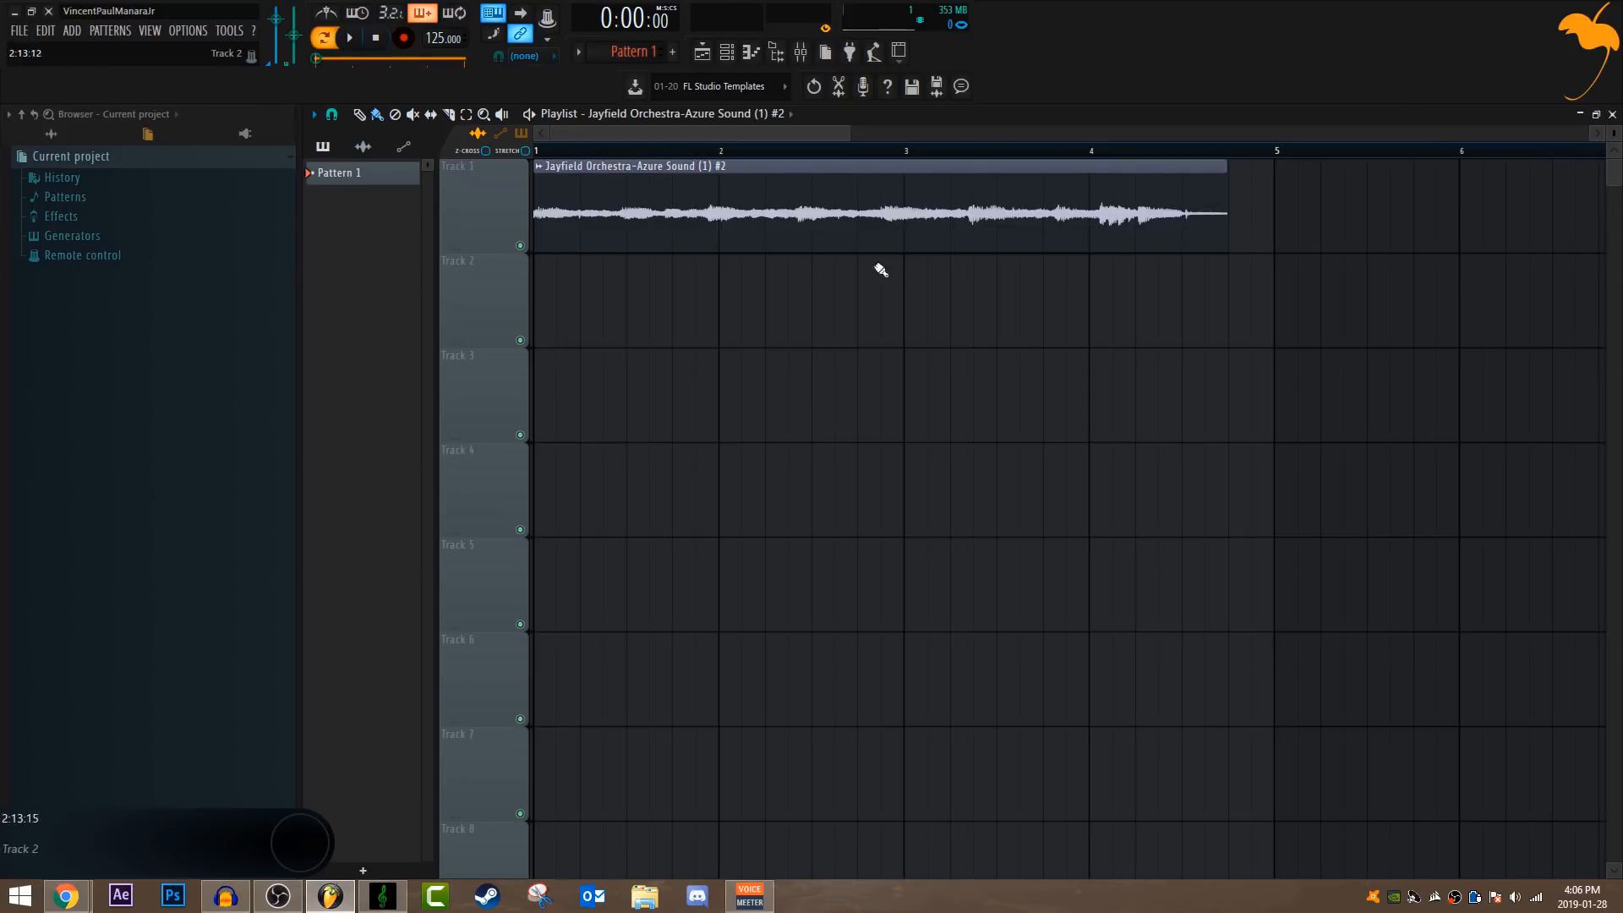
- Stretch the Track 1 sample clip to exactly four bars using its time-stretching Time setting, and play it back
double_click(727, 195)
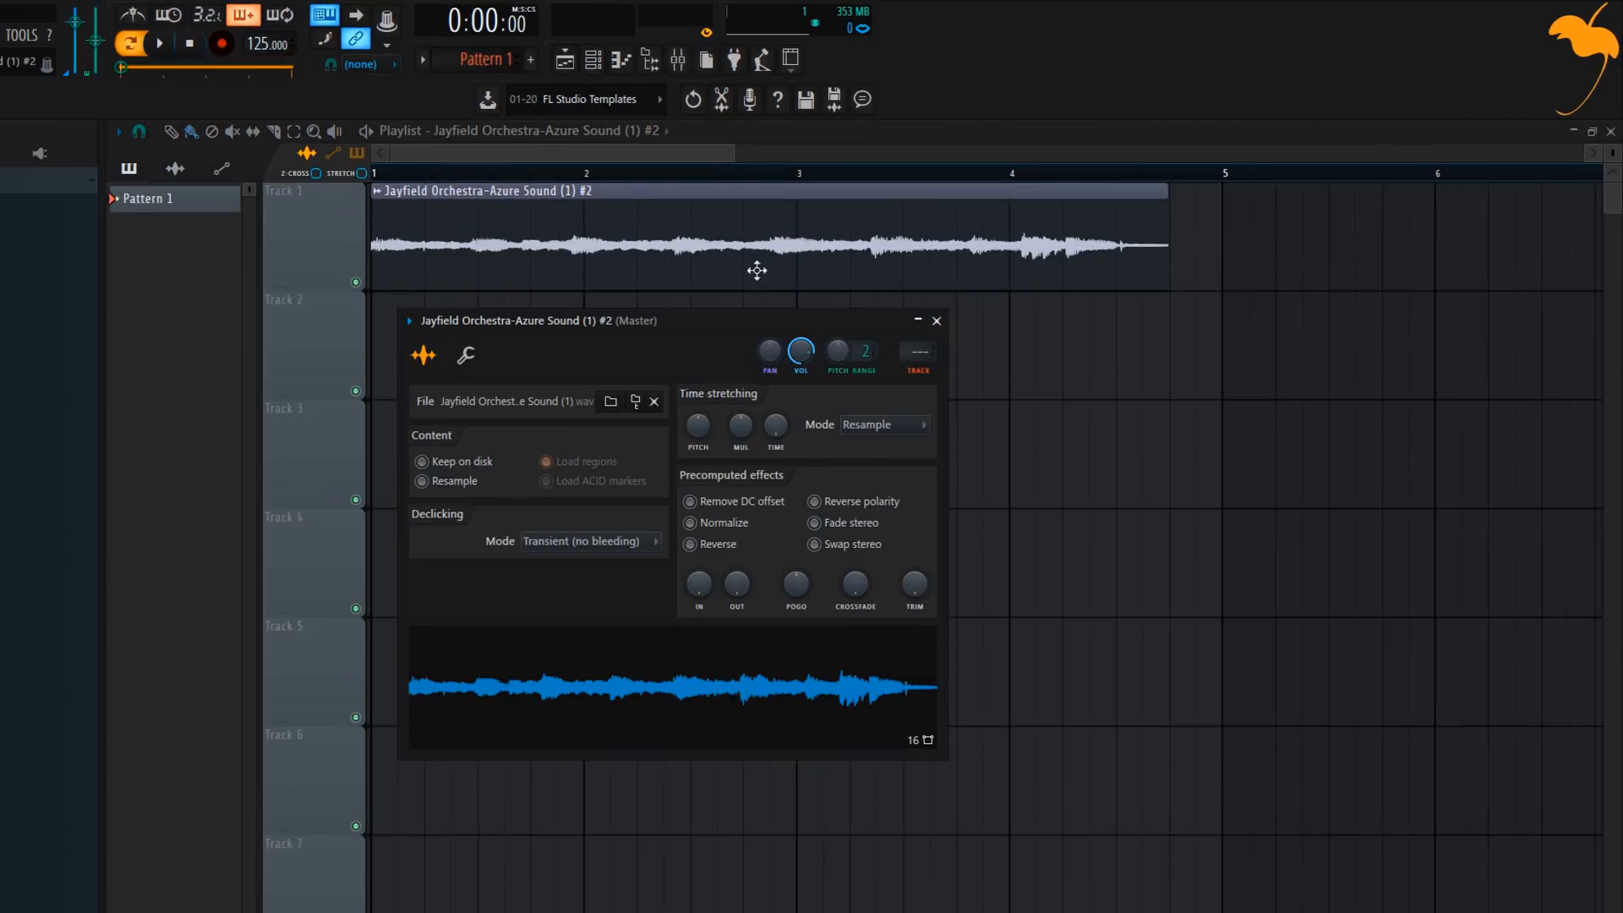
mouse_move(776, 426)
left_mouse_down()
mouse_move(775, 448)
mouse_move(775, 398)
mouse_move(775, 414)
left_mouse_up()
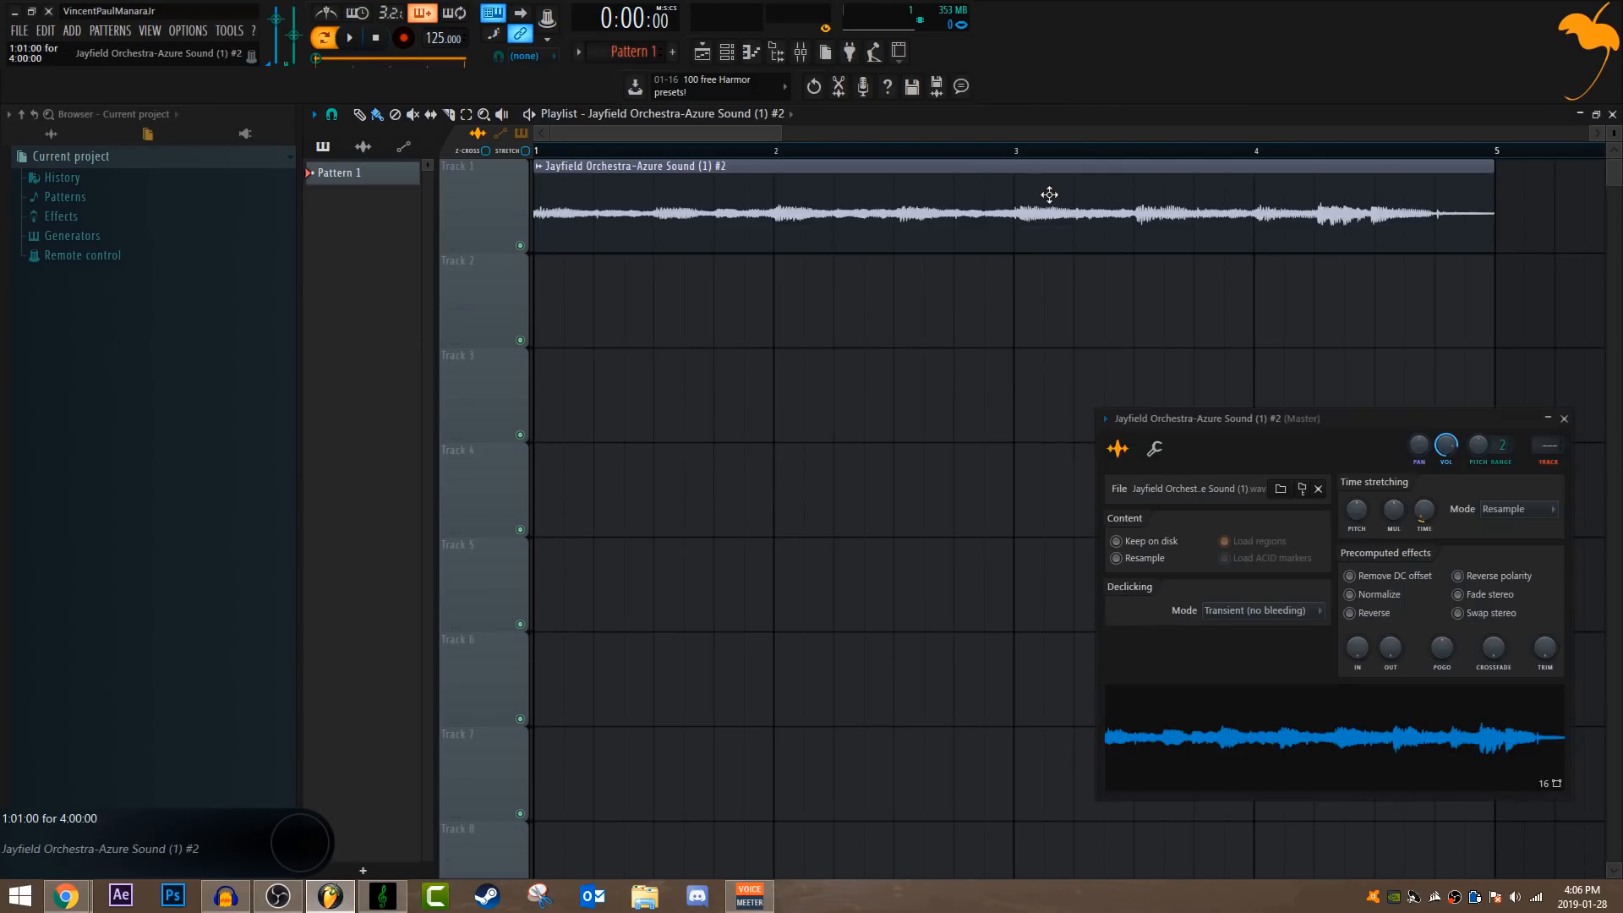
left_click_drag(1312, 409, 979, 423)
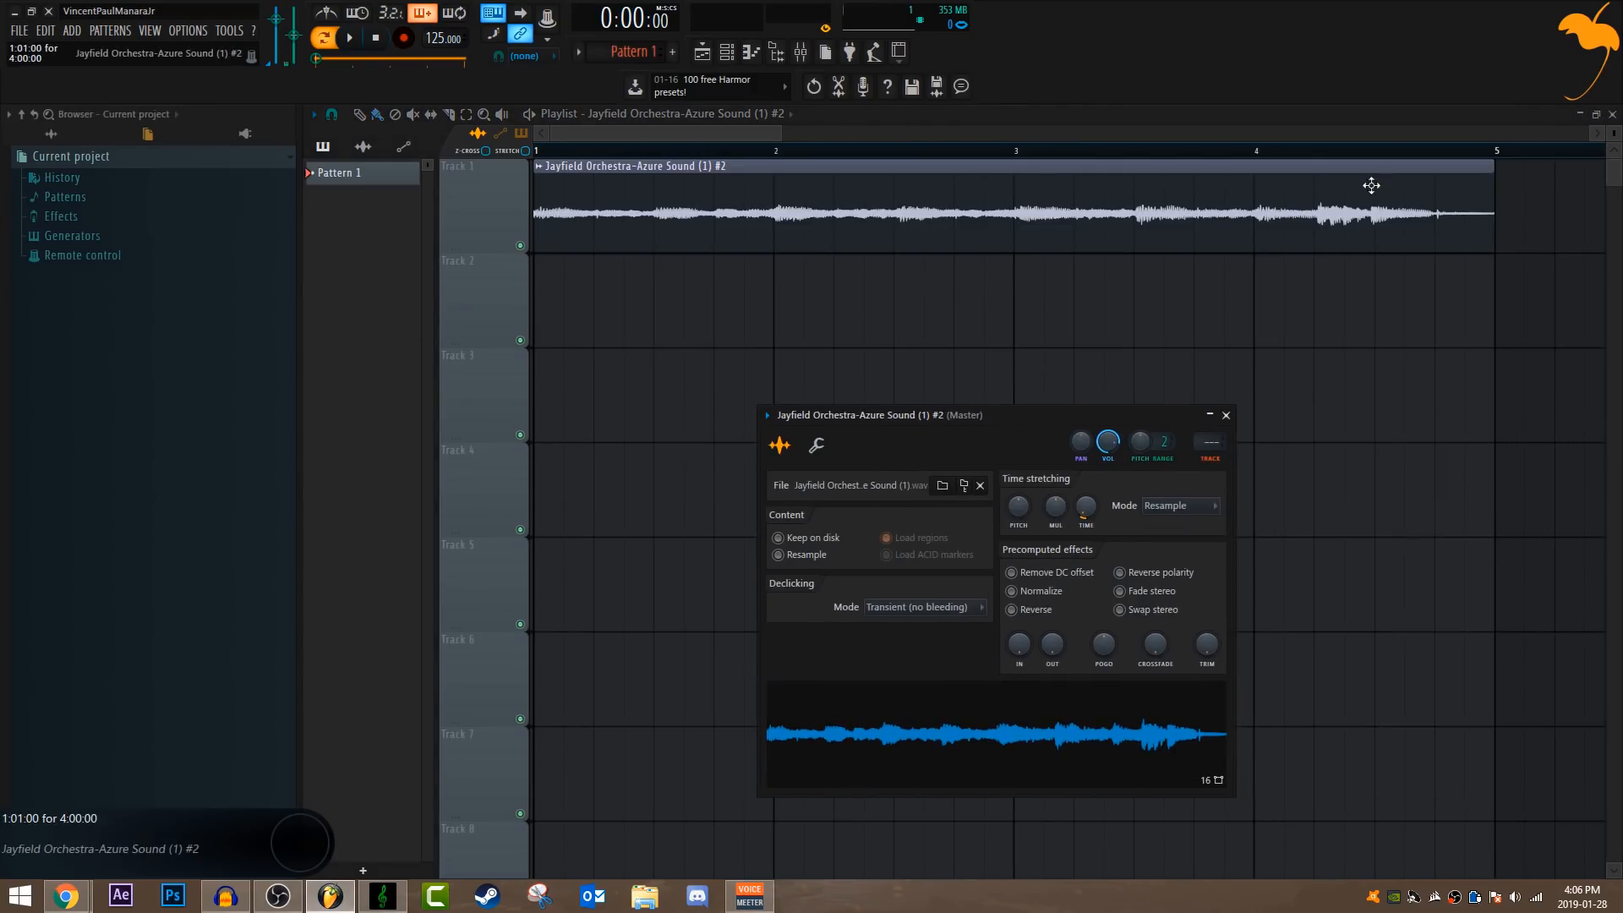
left_click(353, 40)
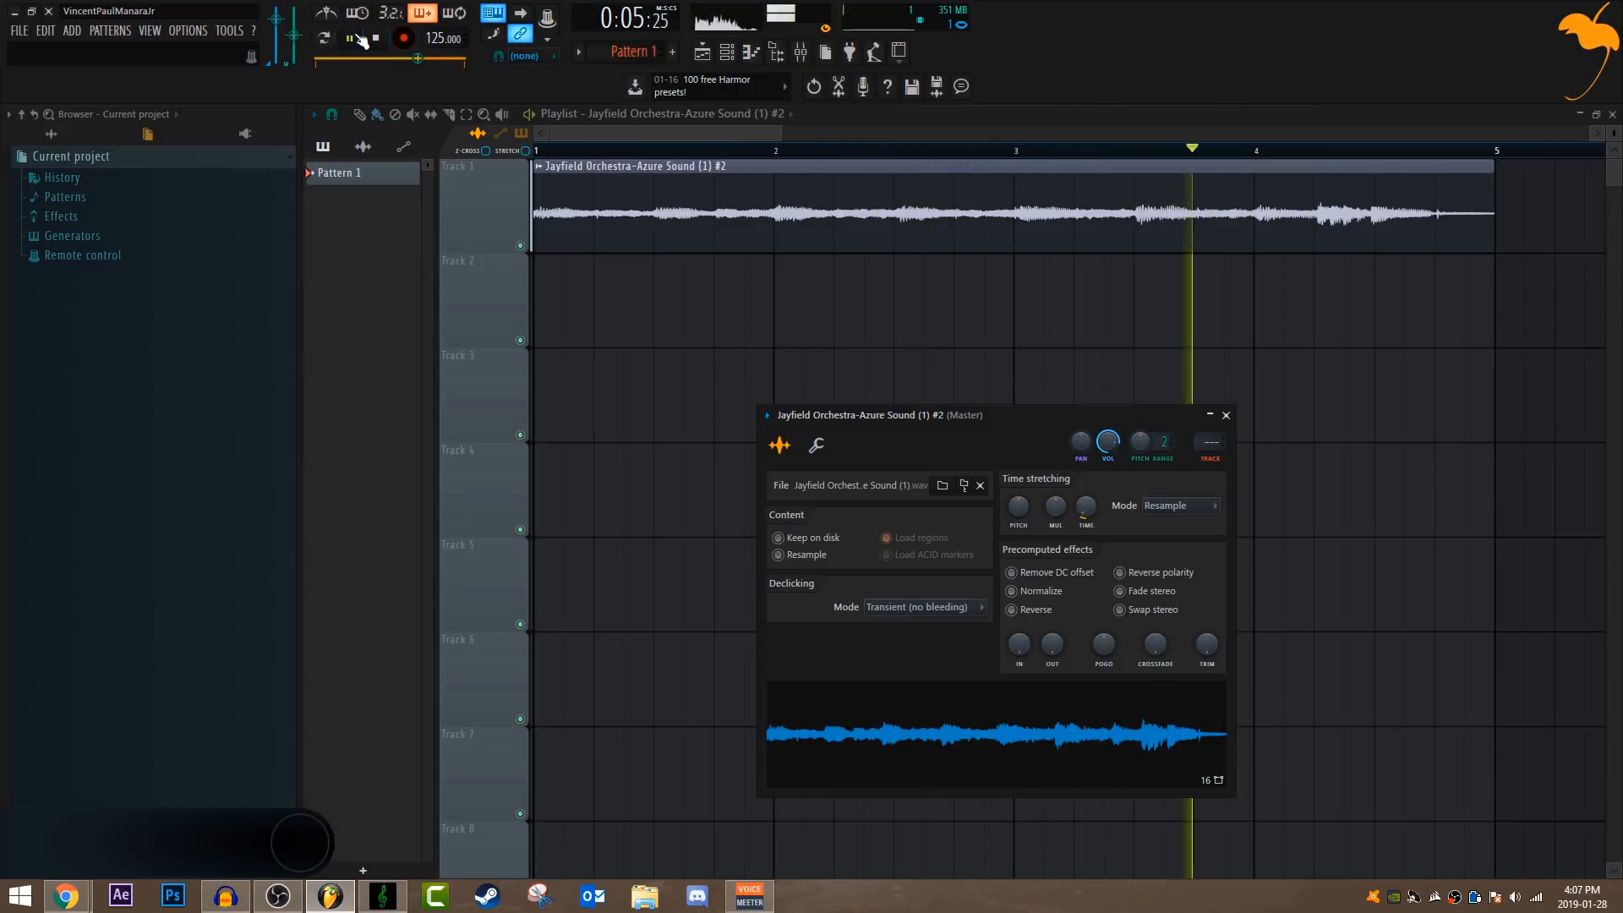
left_click(377, 38)
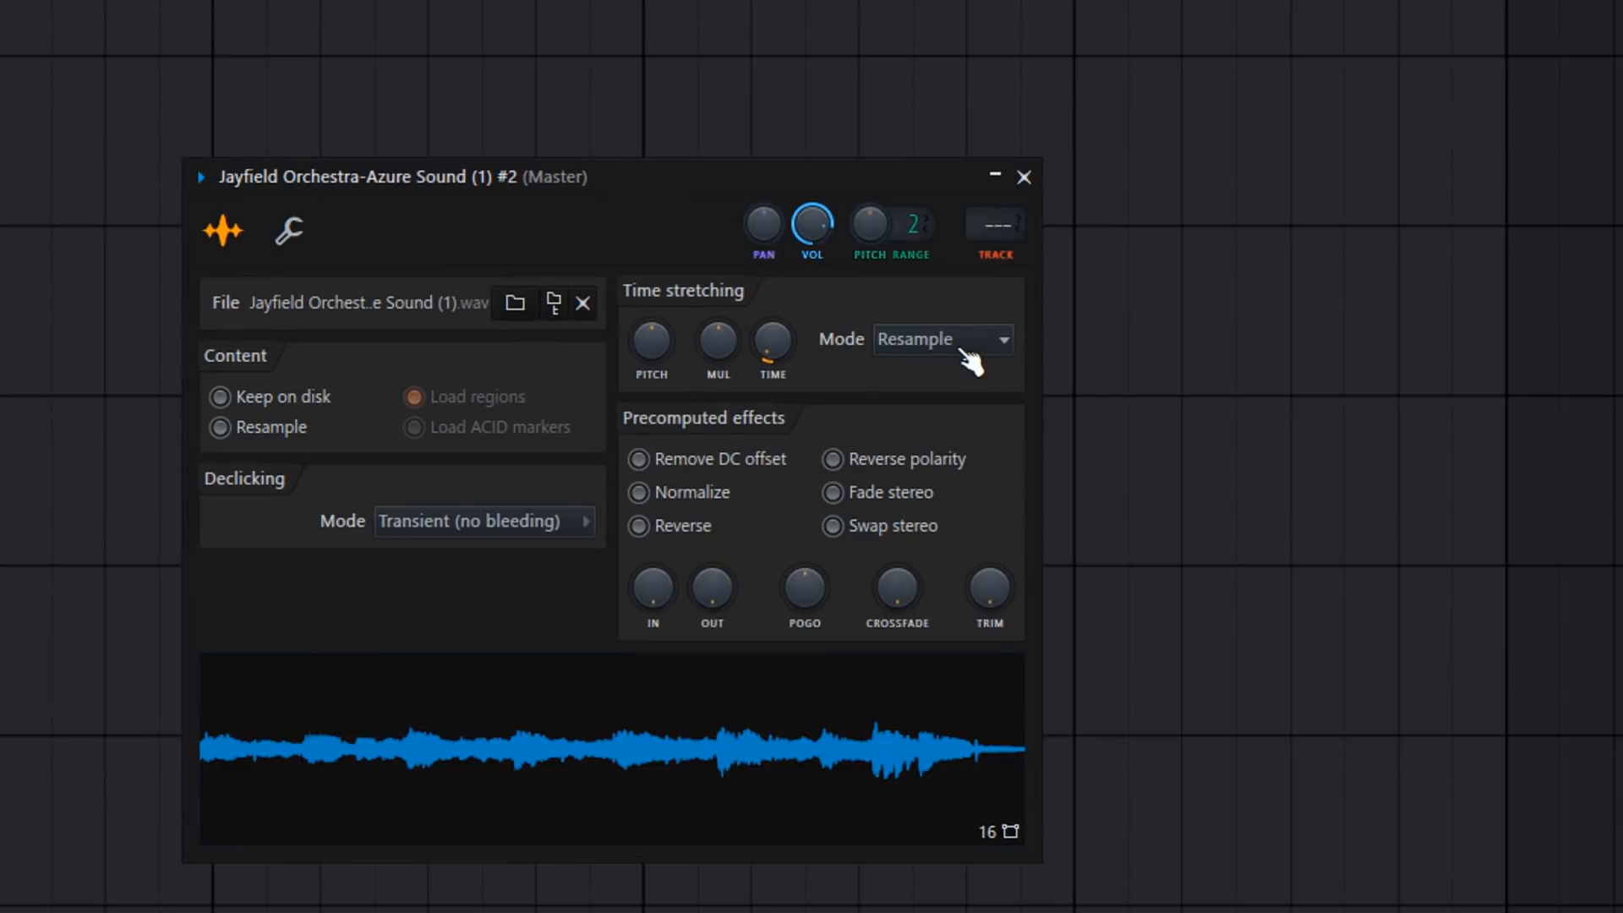
- Set the Track 1 sample clip's time-stretching mode to Auto and play the clip back
left_click(969, 362)
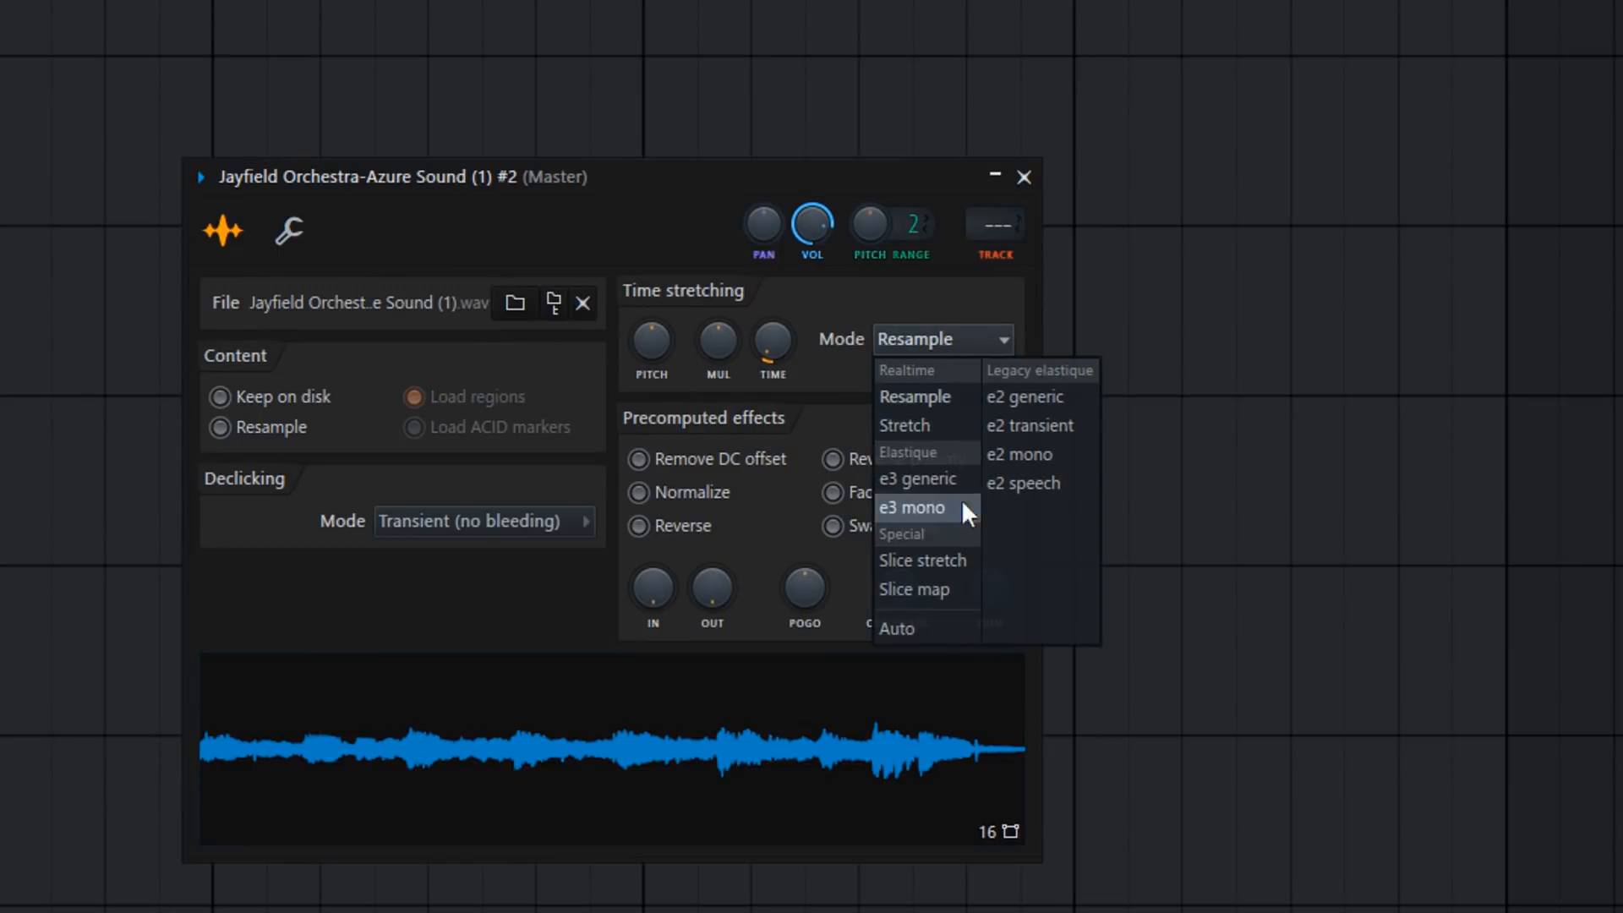
left_click(969, 630)
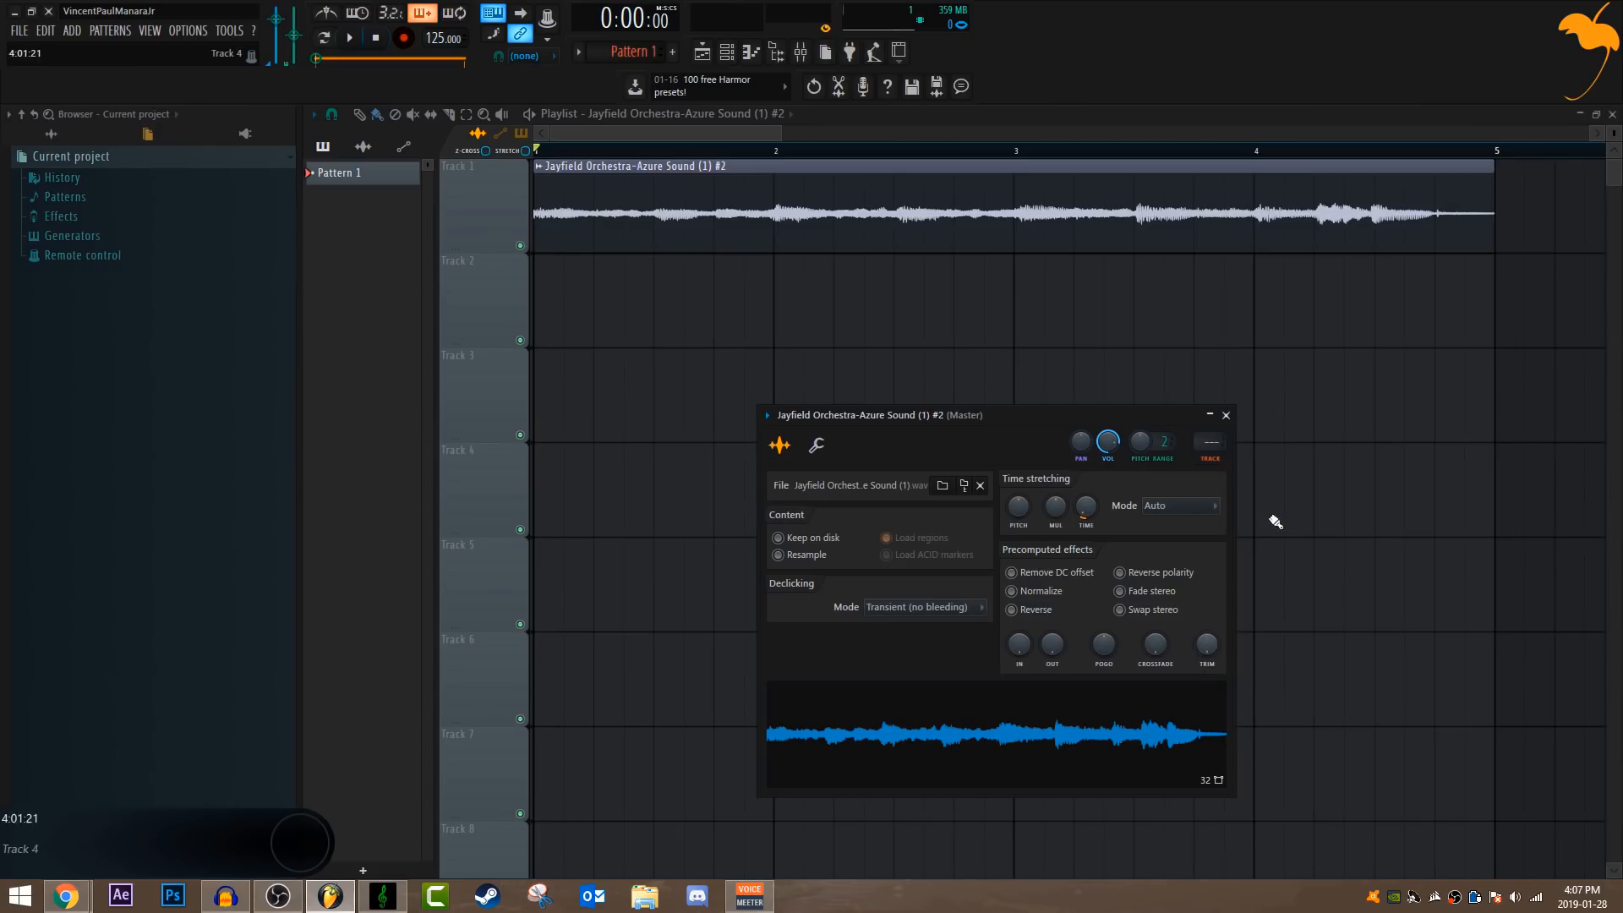
left_click(351, 38)
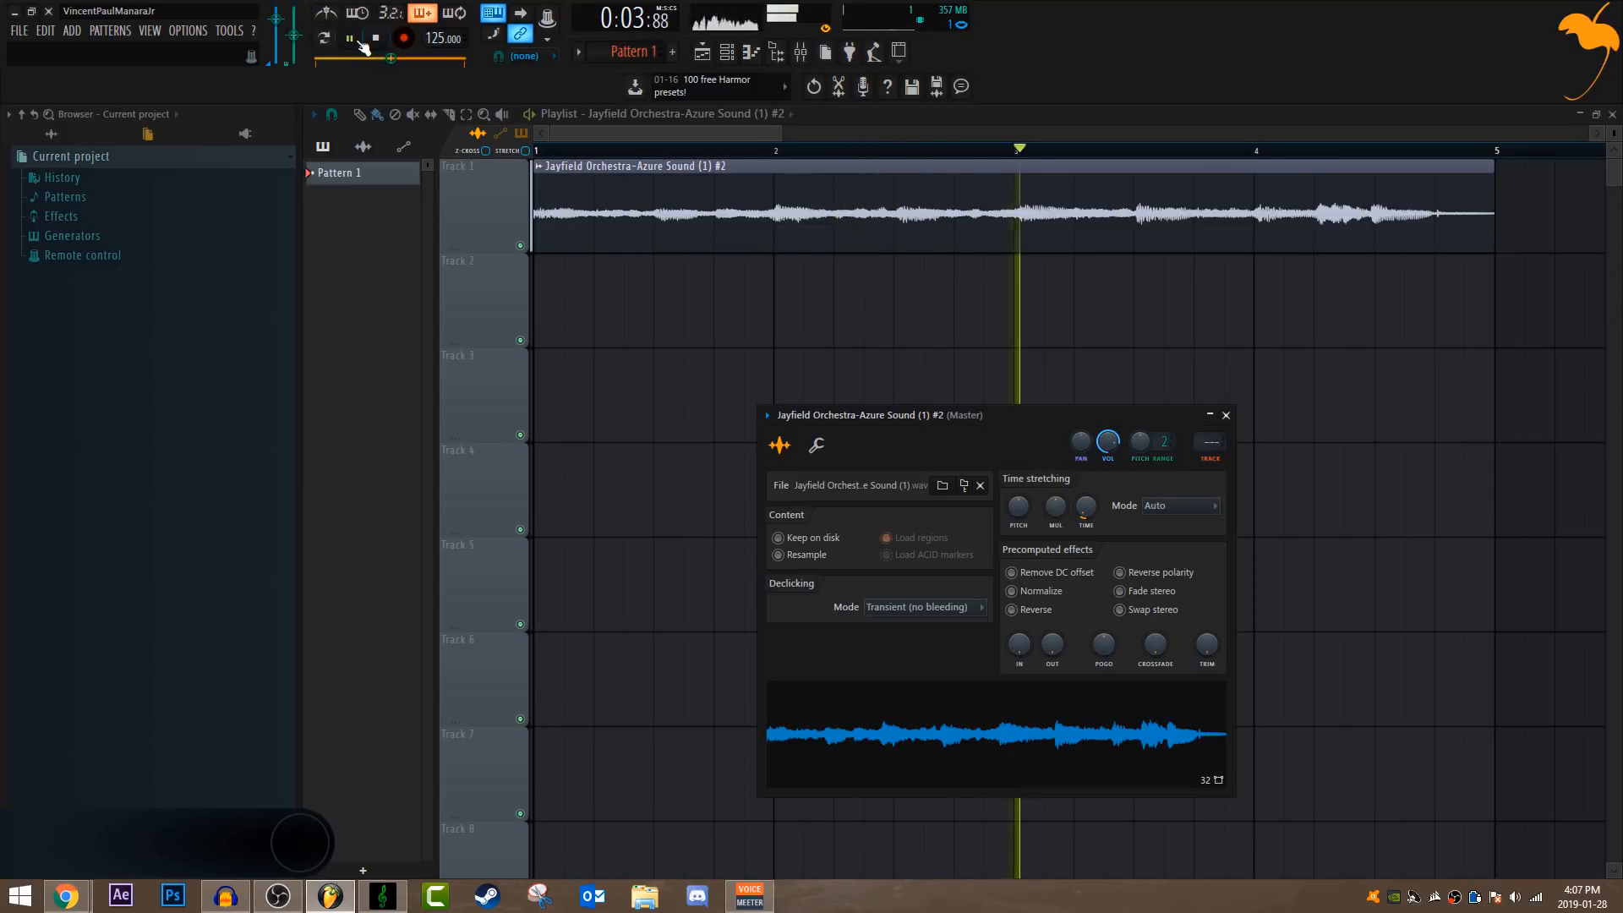
left_click(351, 38)
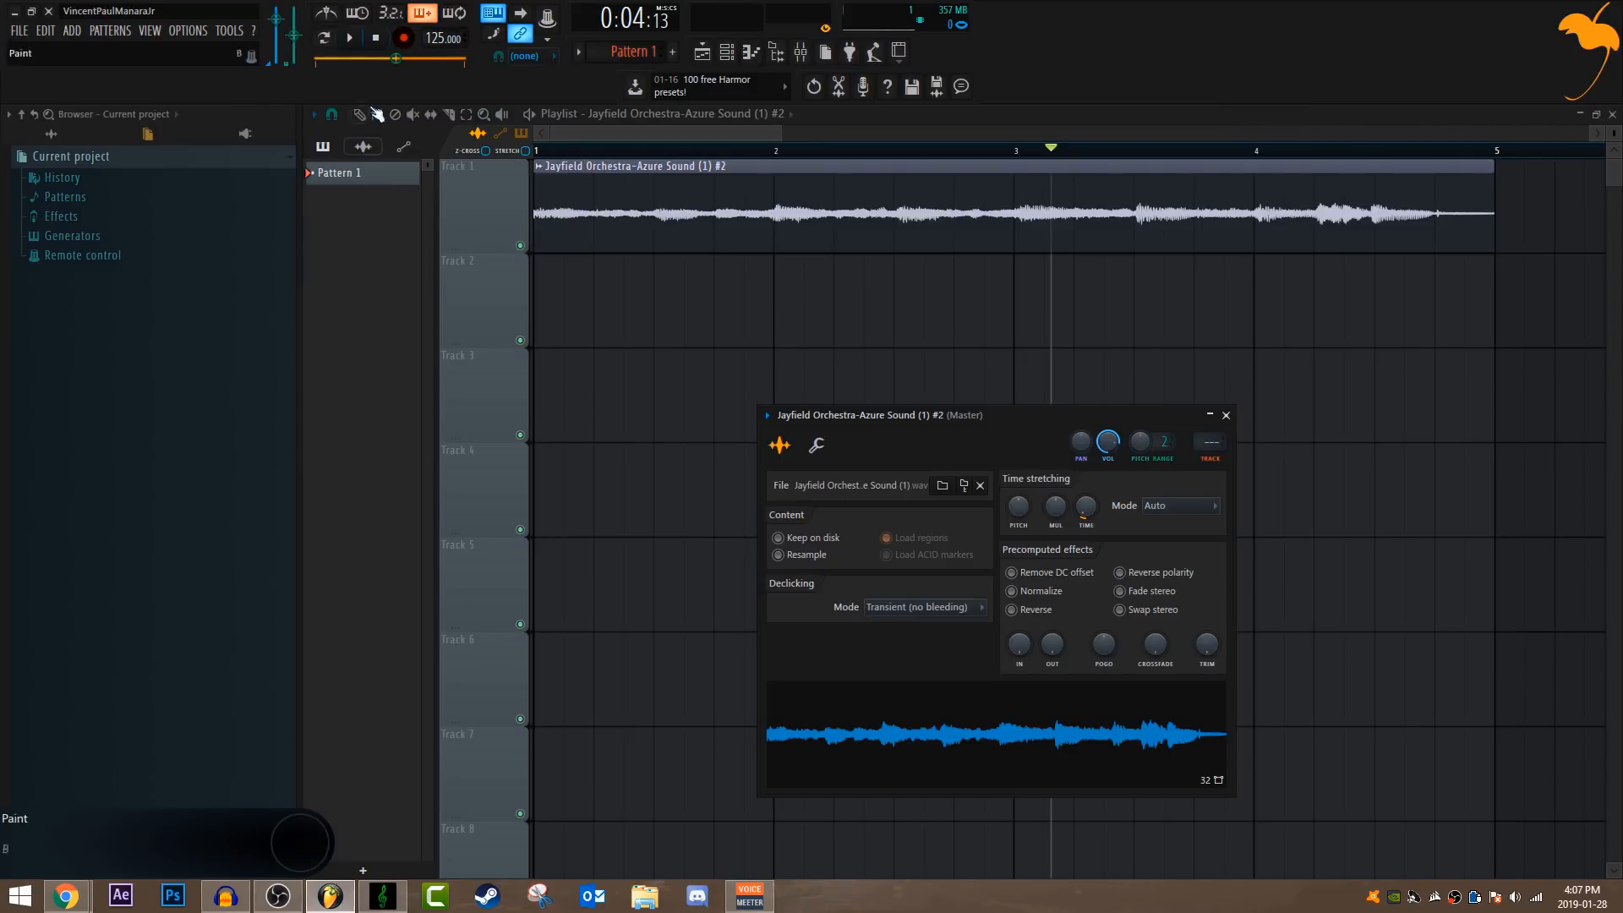
left_click_drag(433, 38, 433, 25)
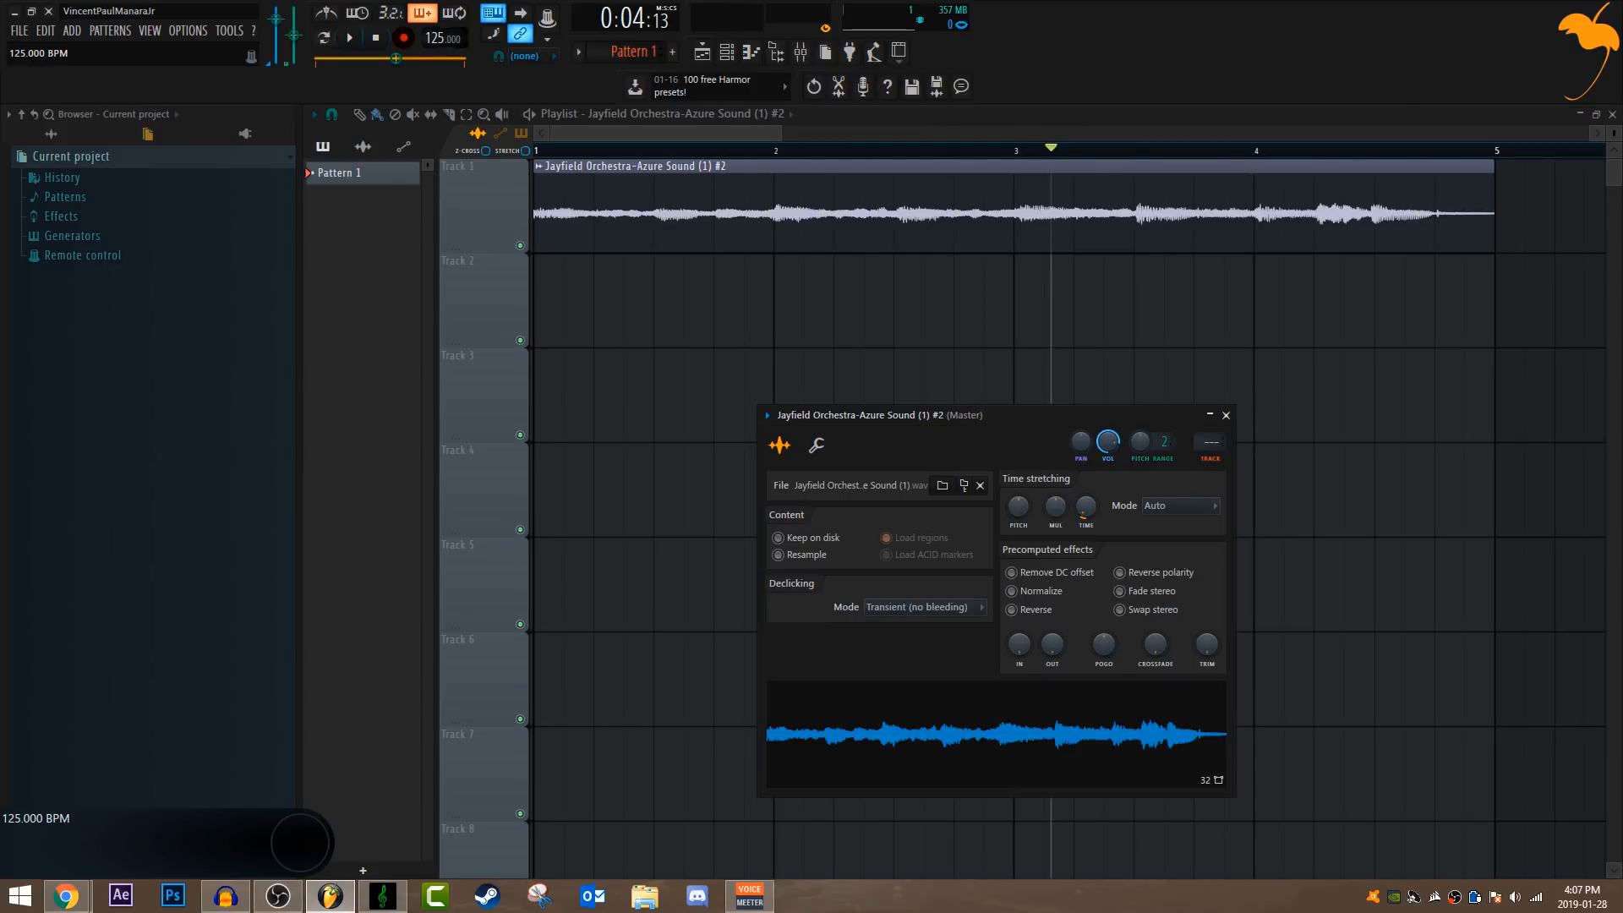
- Export the sample clip's four-bar playlist range to the Desktop as untitled.wav and analyse that file's key in KeyFinder
left_click_drag(779, 133, 947, 135)
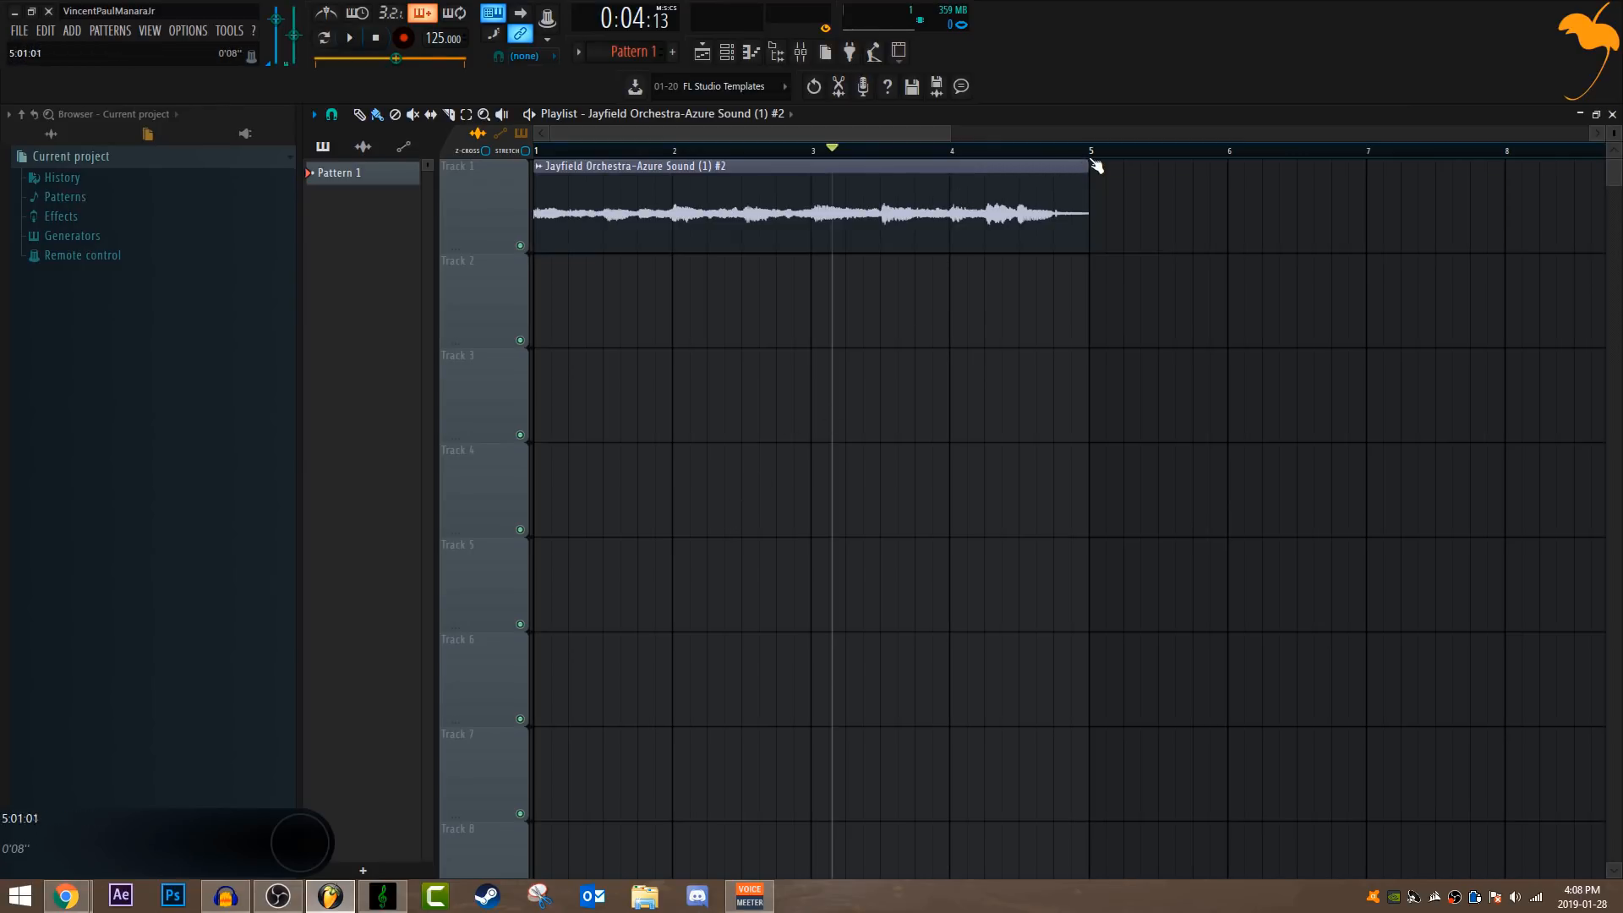
left_click_drag(1091, 153, 290, 148)
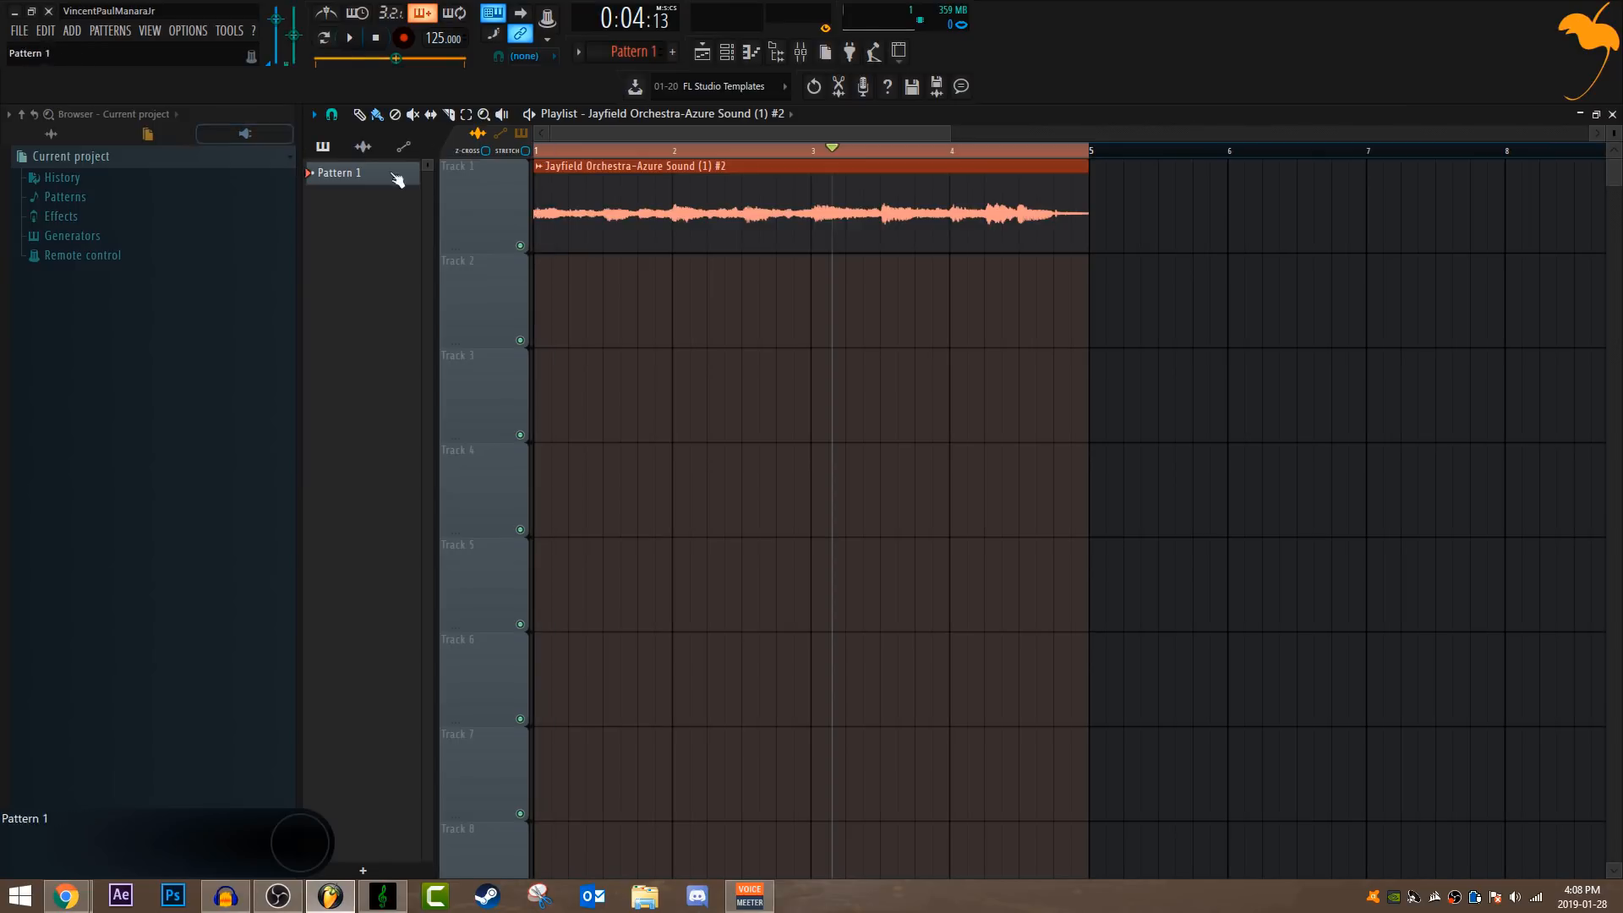
key("ctrl+s")
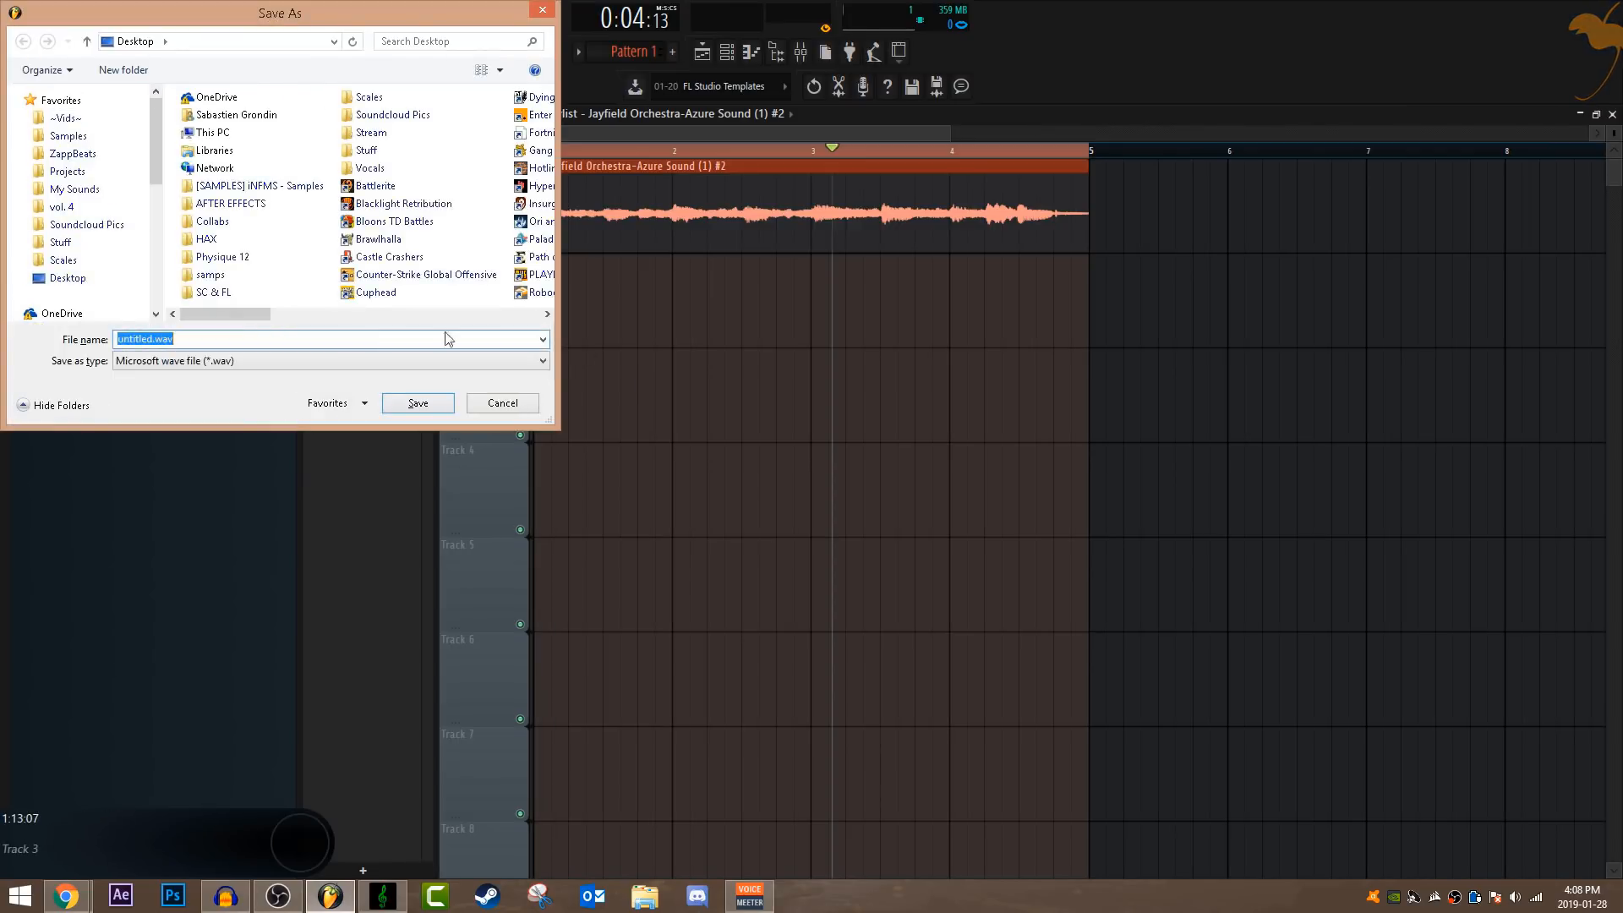
key("Return")
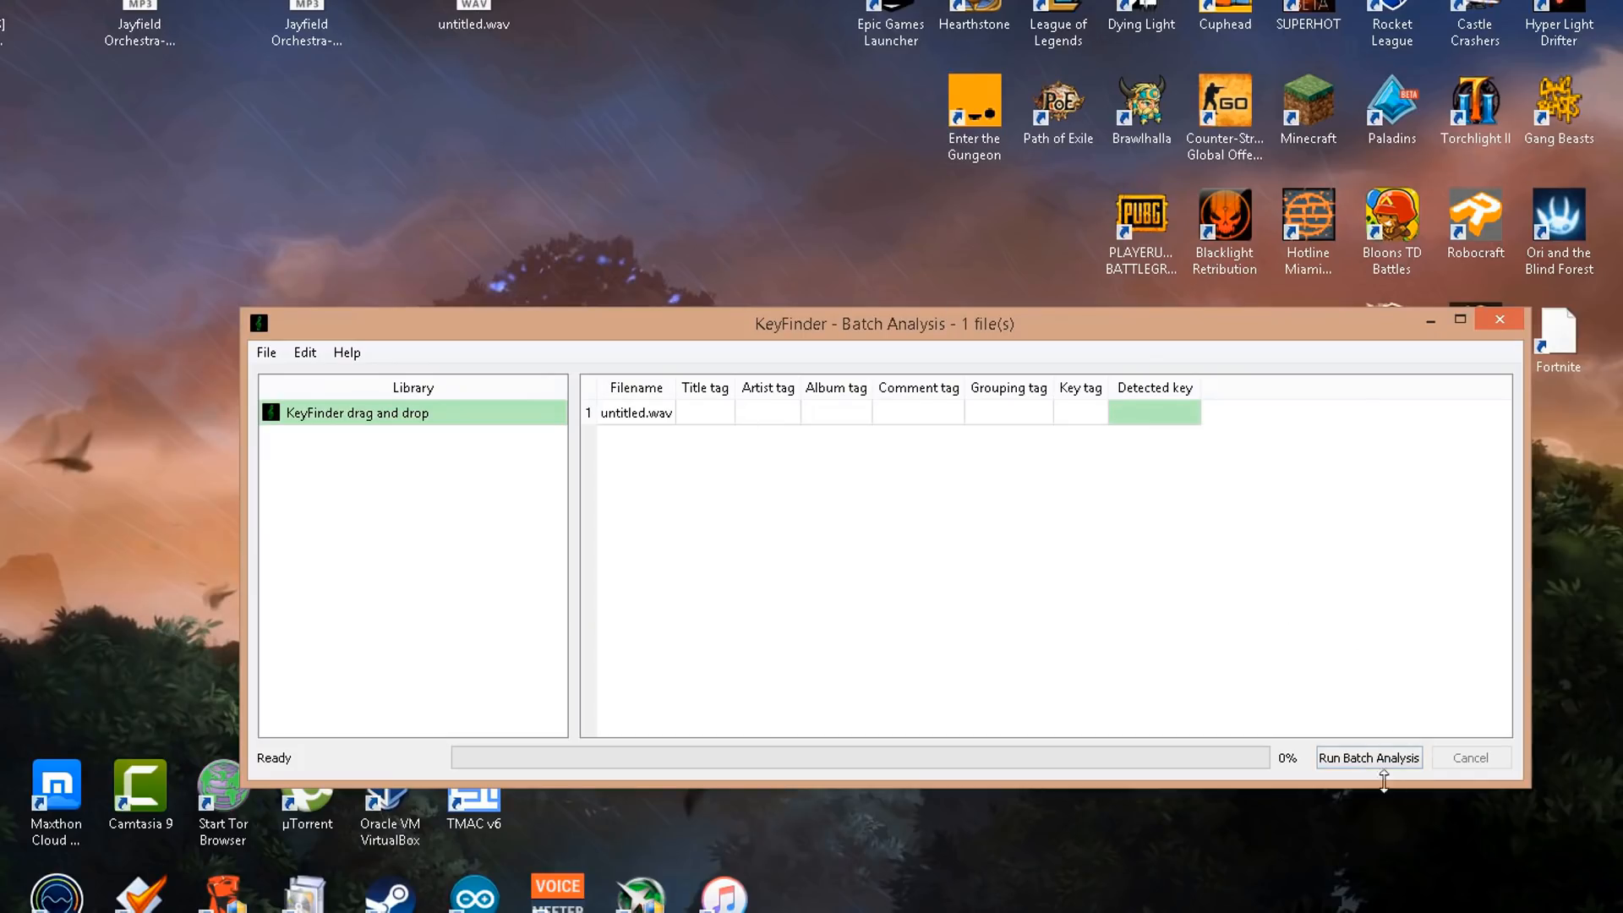
left_click(1365, 757)
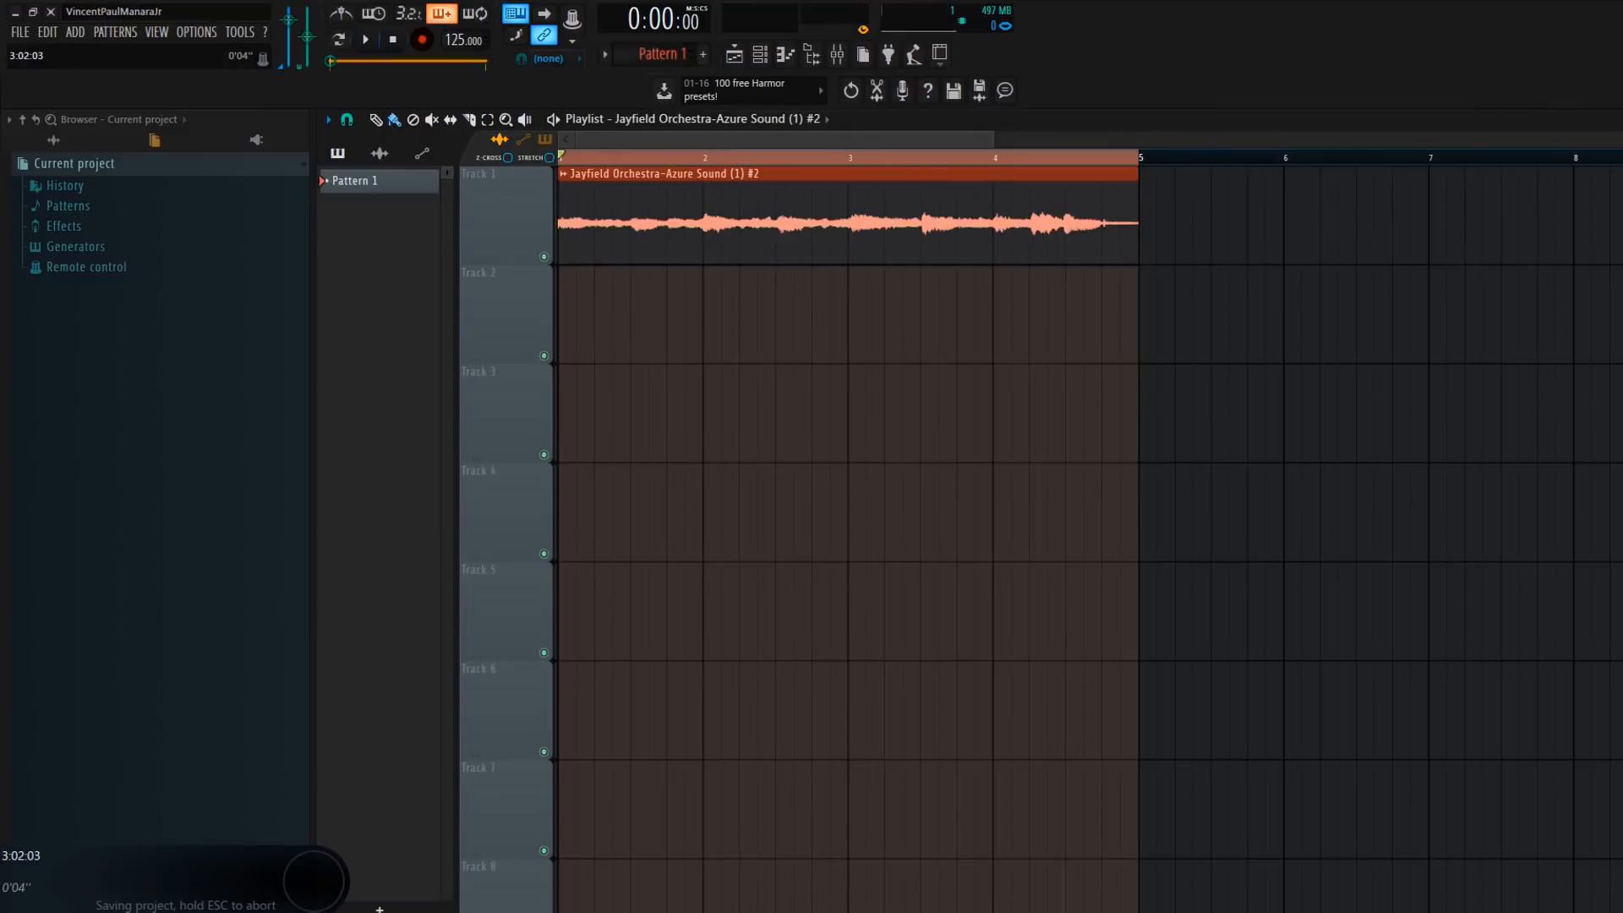
- Add an empty Sampler channel to the Channel Rack in FL Studio and open its piano roll
scroll(580, 126, "up", 3)
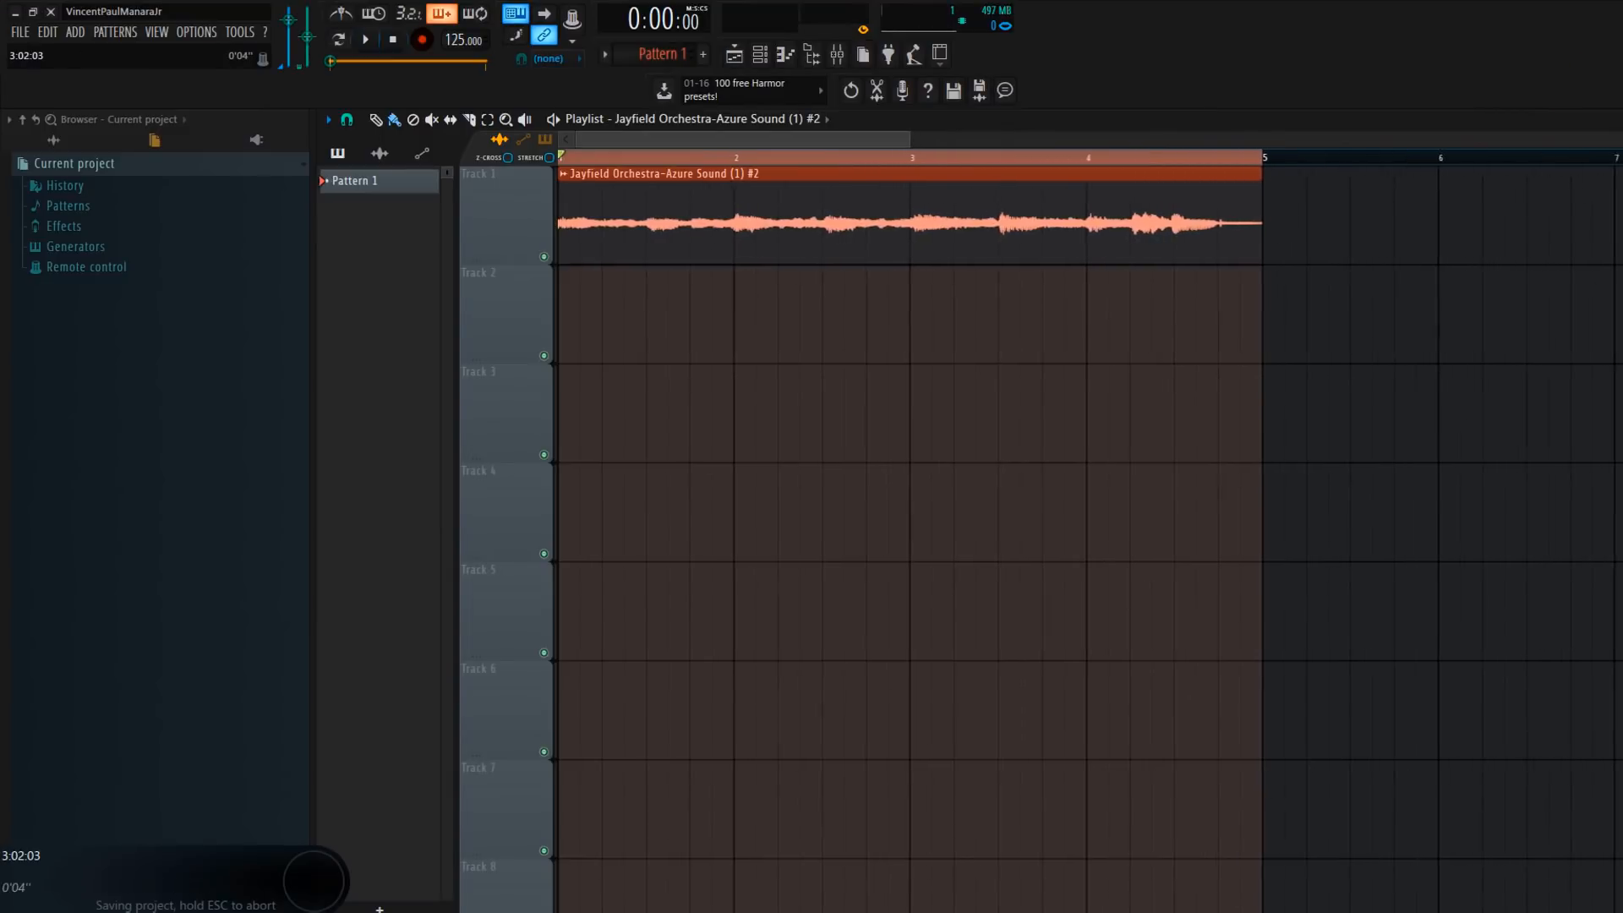
left_click(760, 54)
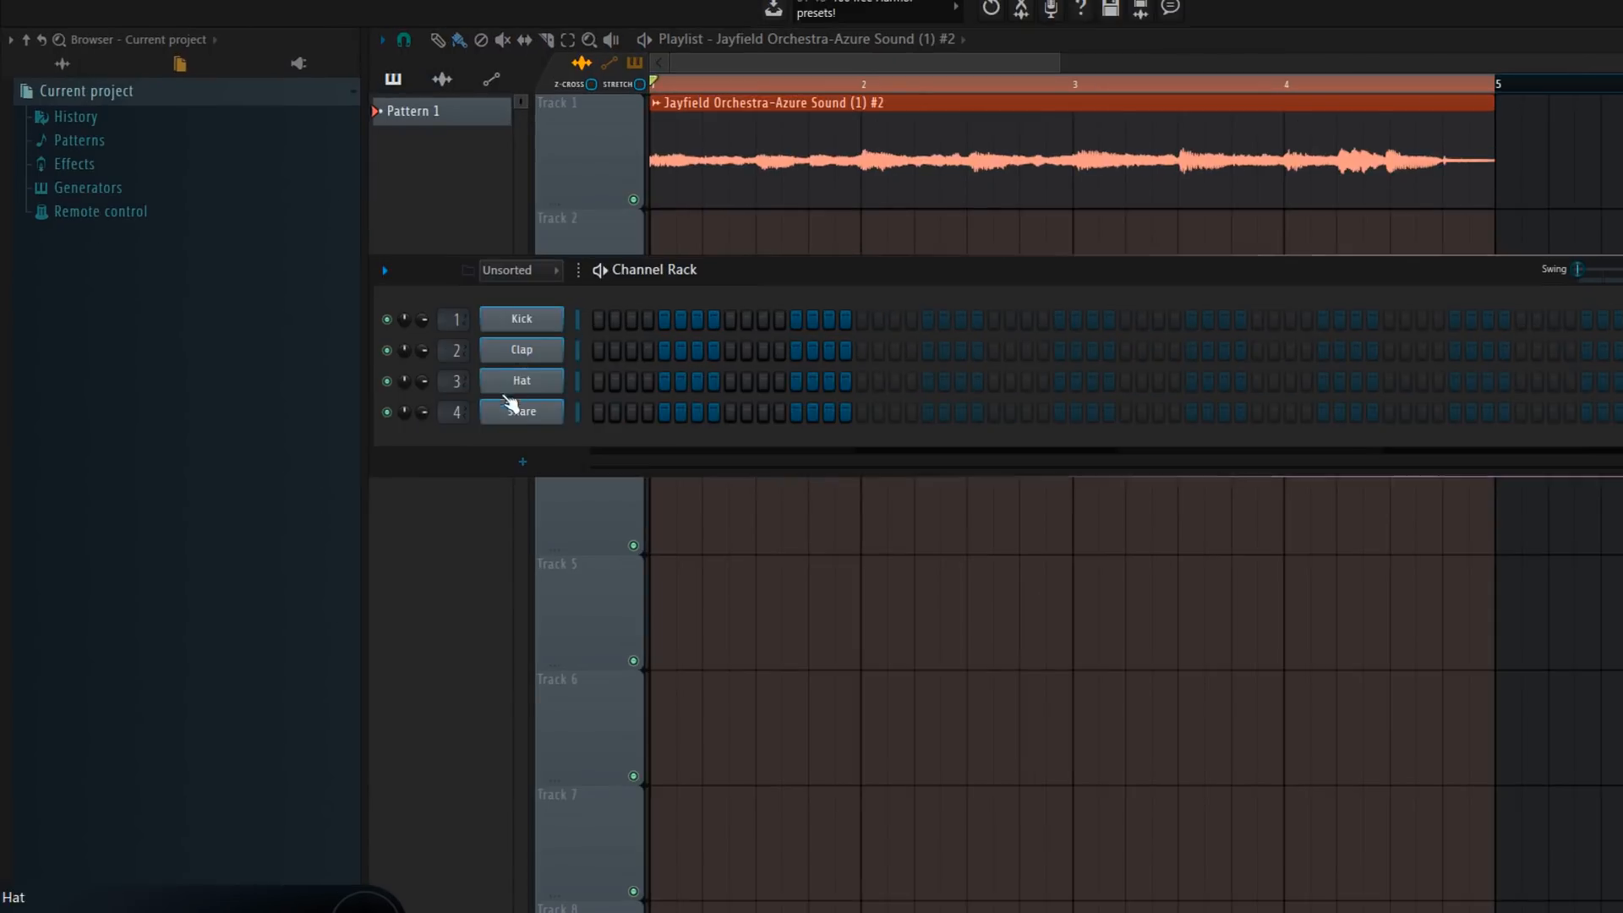
left_click(448, 429)
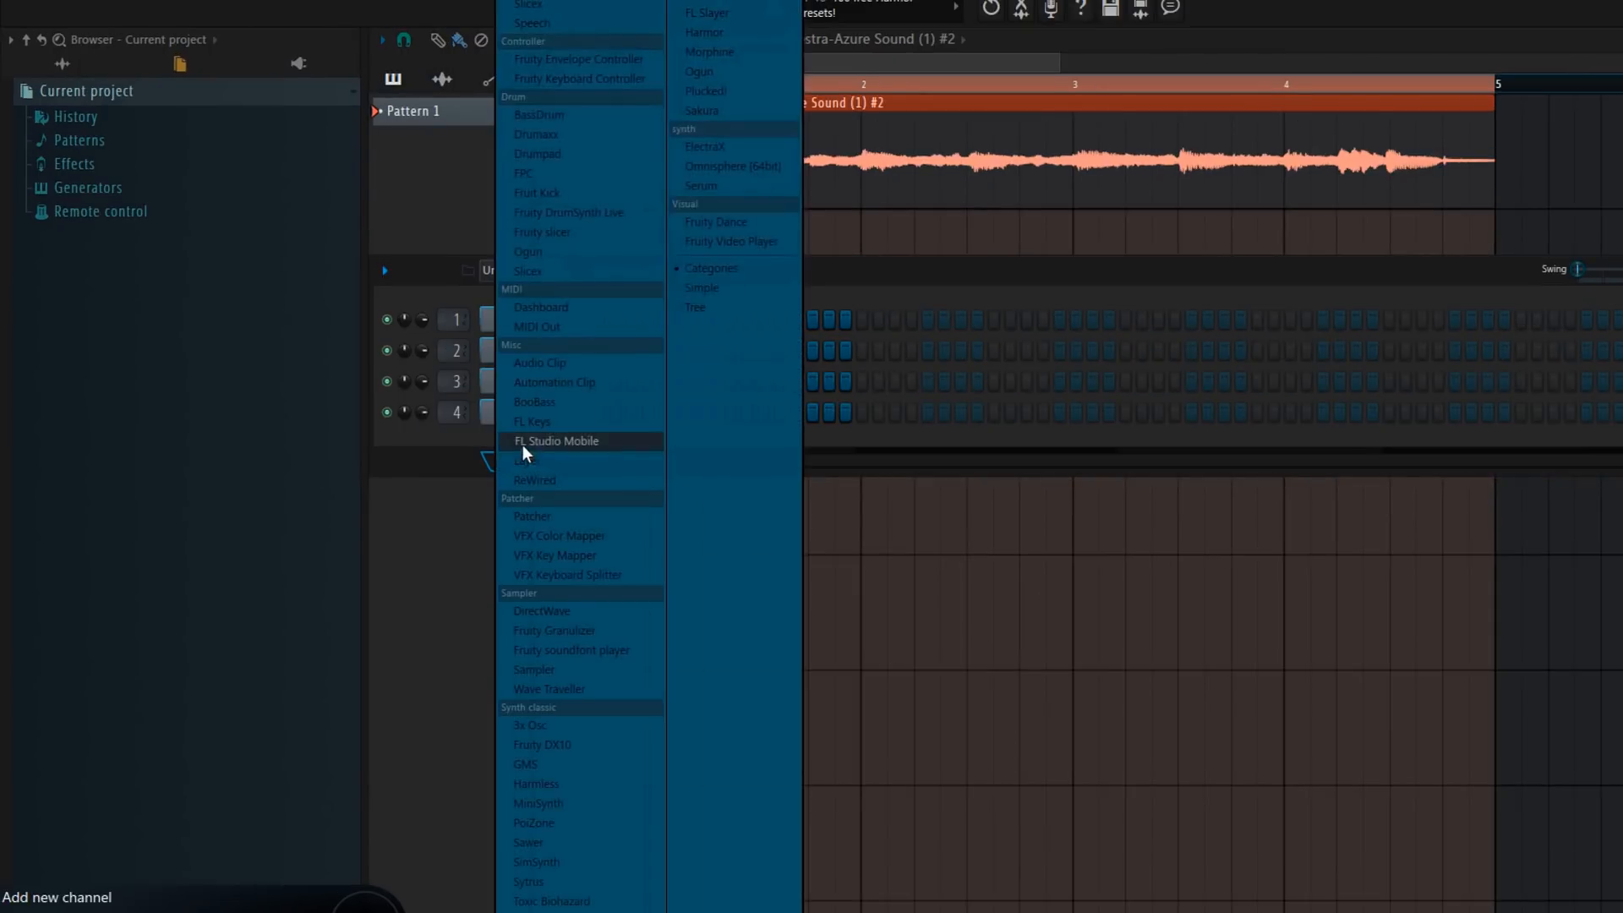
left_click(572, 668)
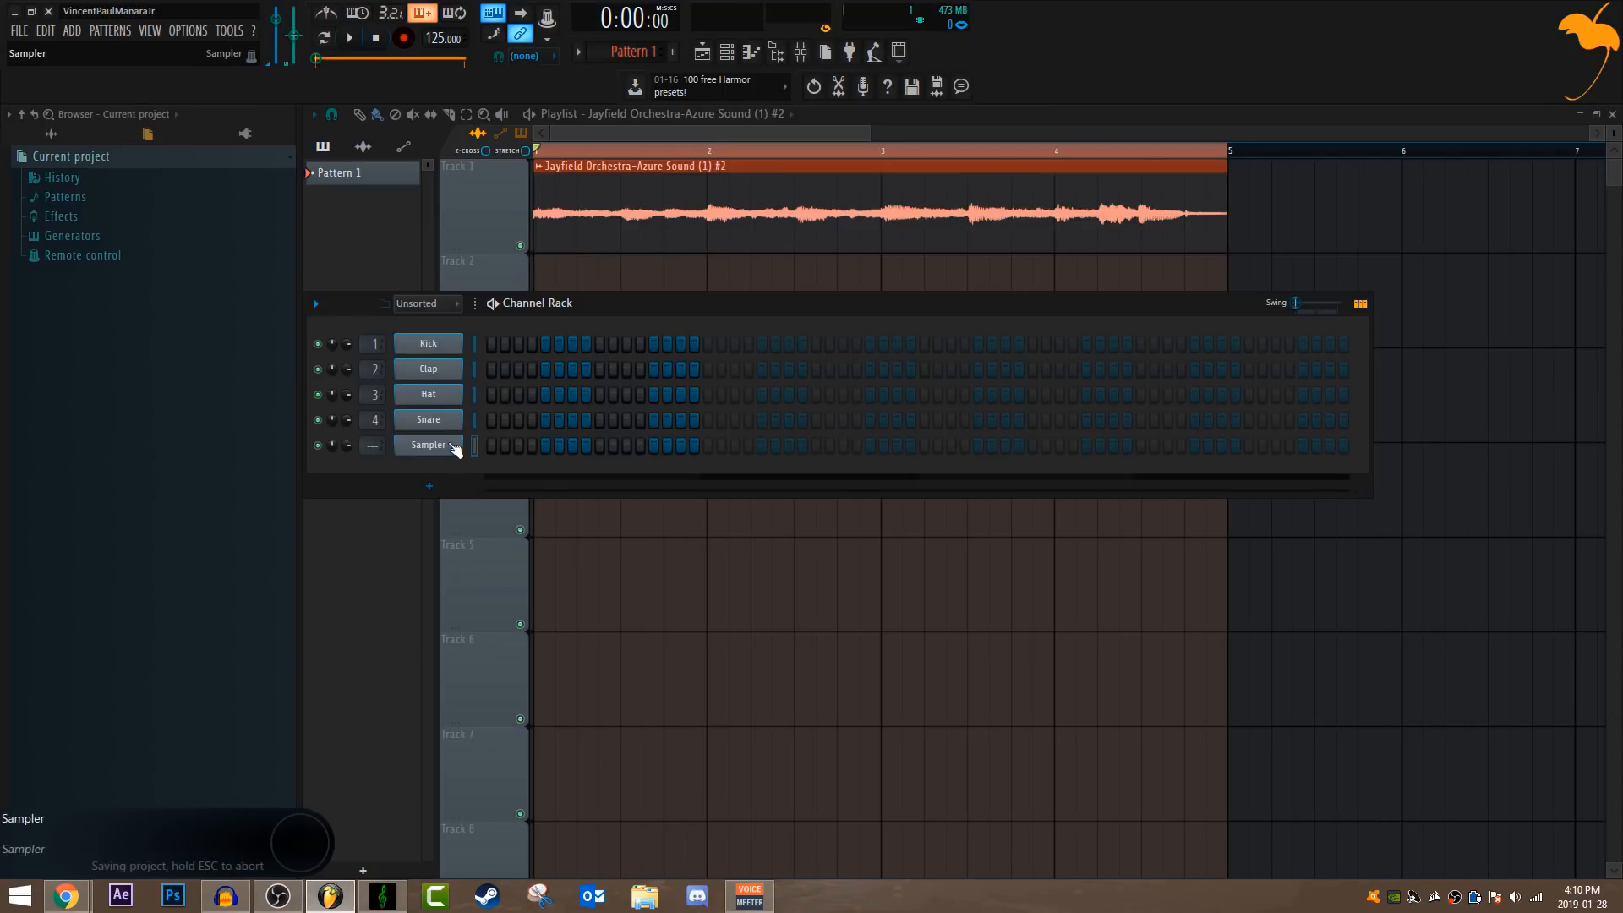
right_click(461, 445)
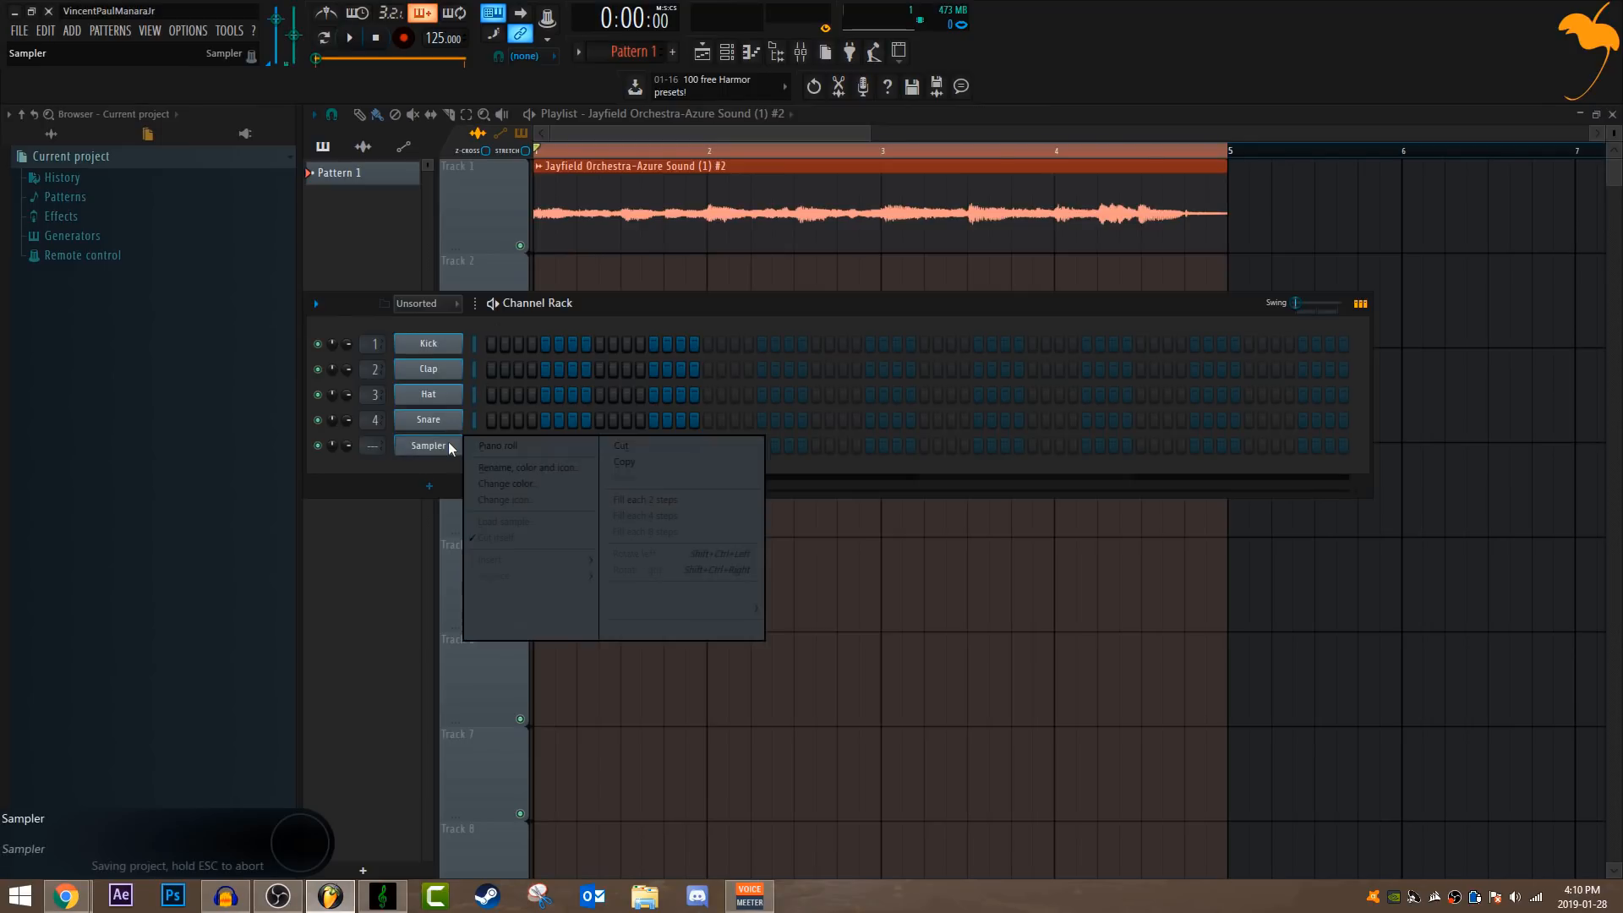
left_click(496, 448)
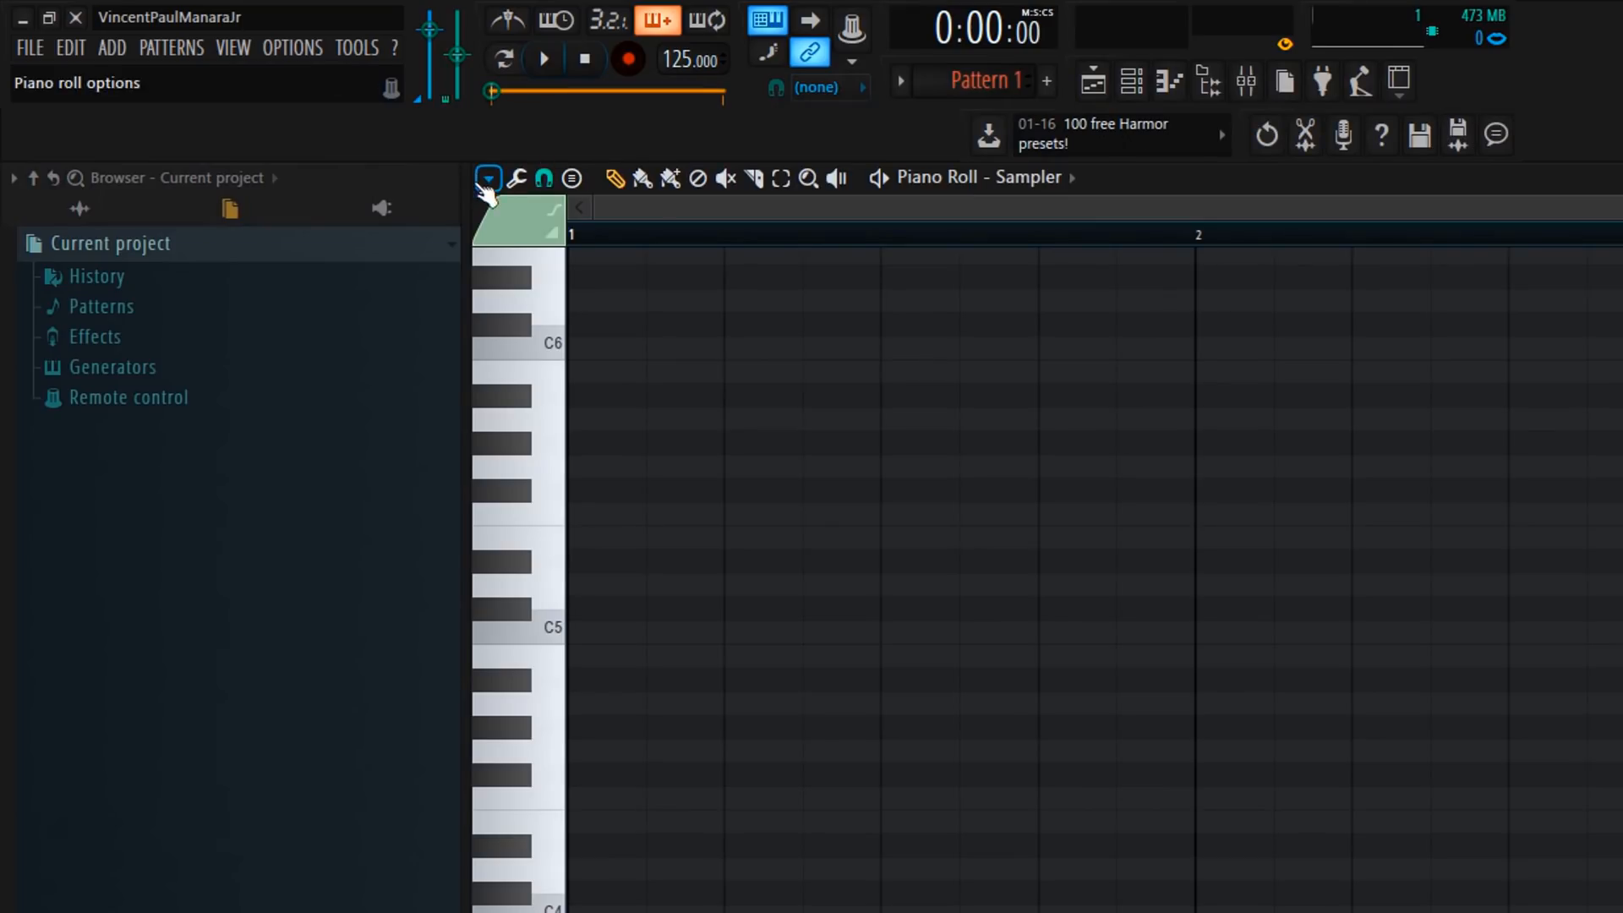
- Check the sample's detected key in KeyFinder and load the matching Gm.fsc score from the Scales folder into the Sampler's piano roll
left_click(488, 180)
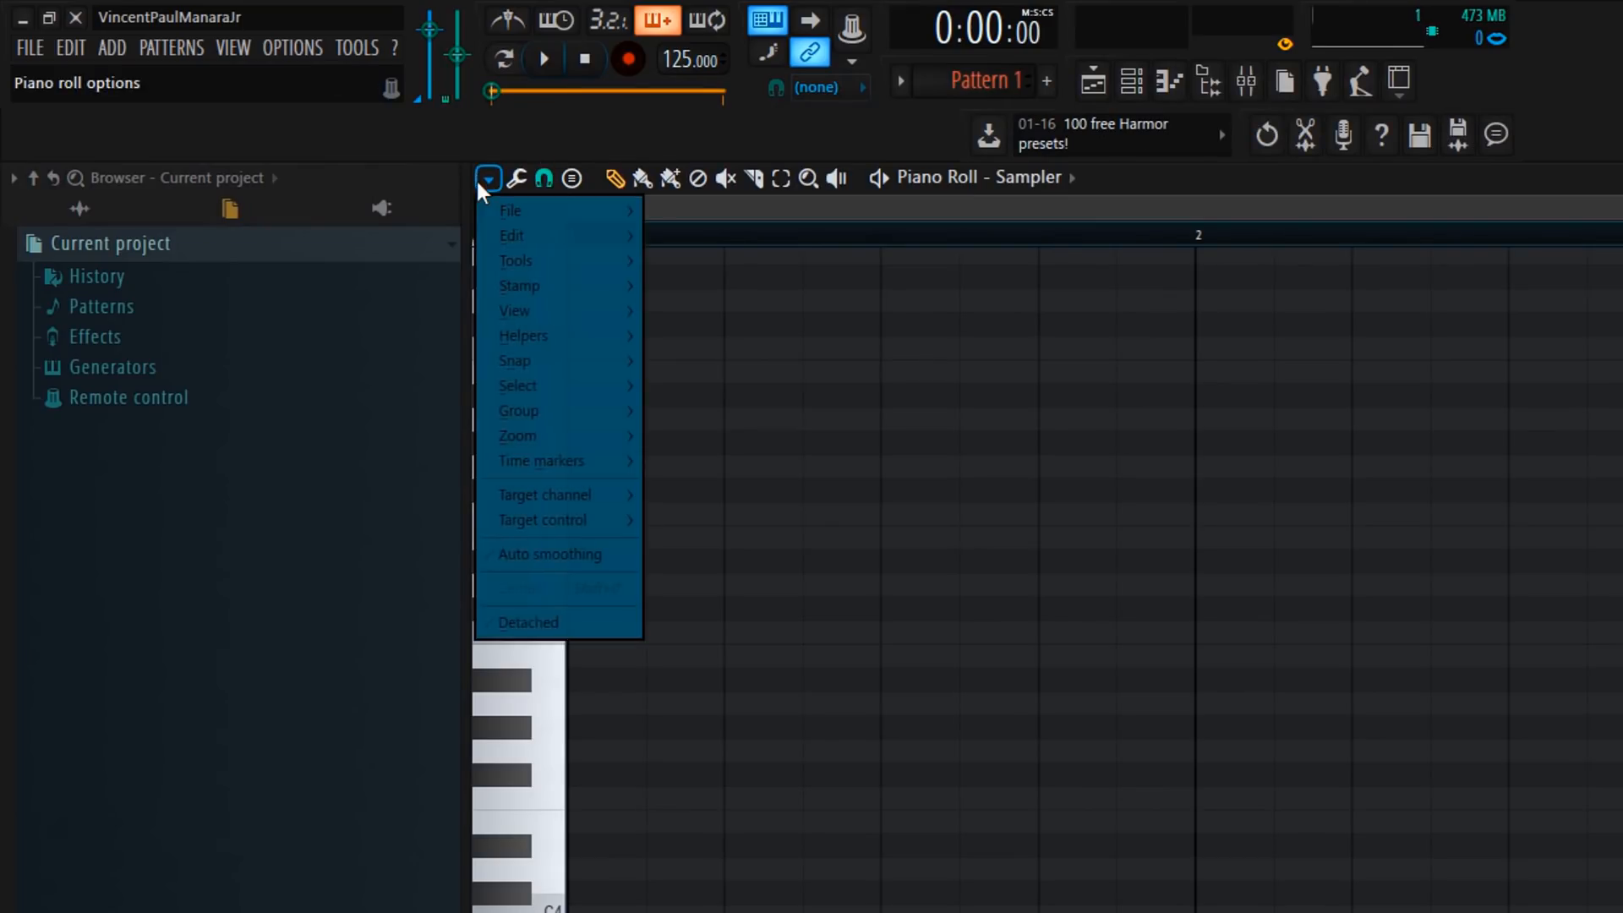
mouse_move(517, 212)
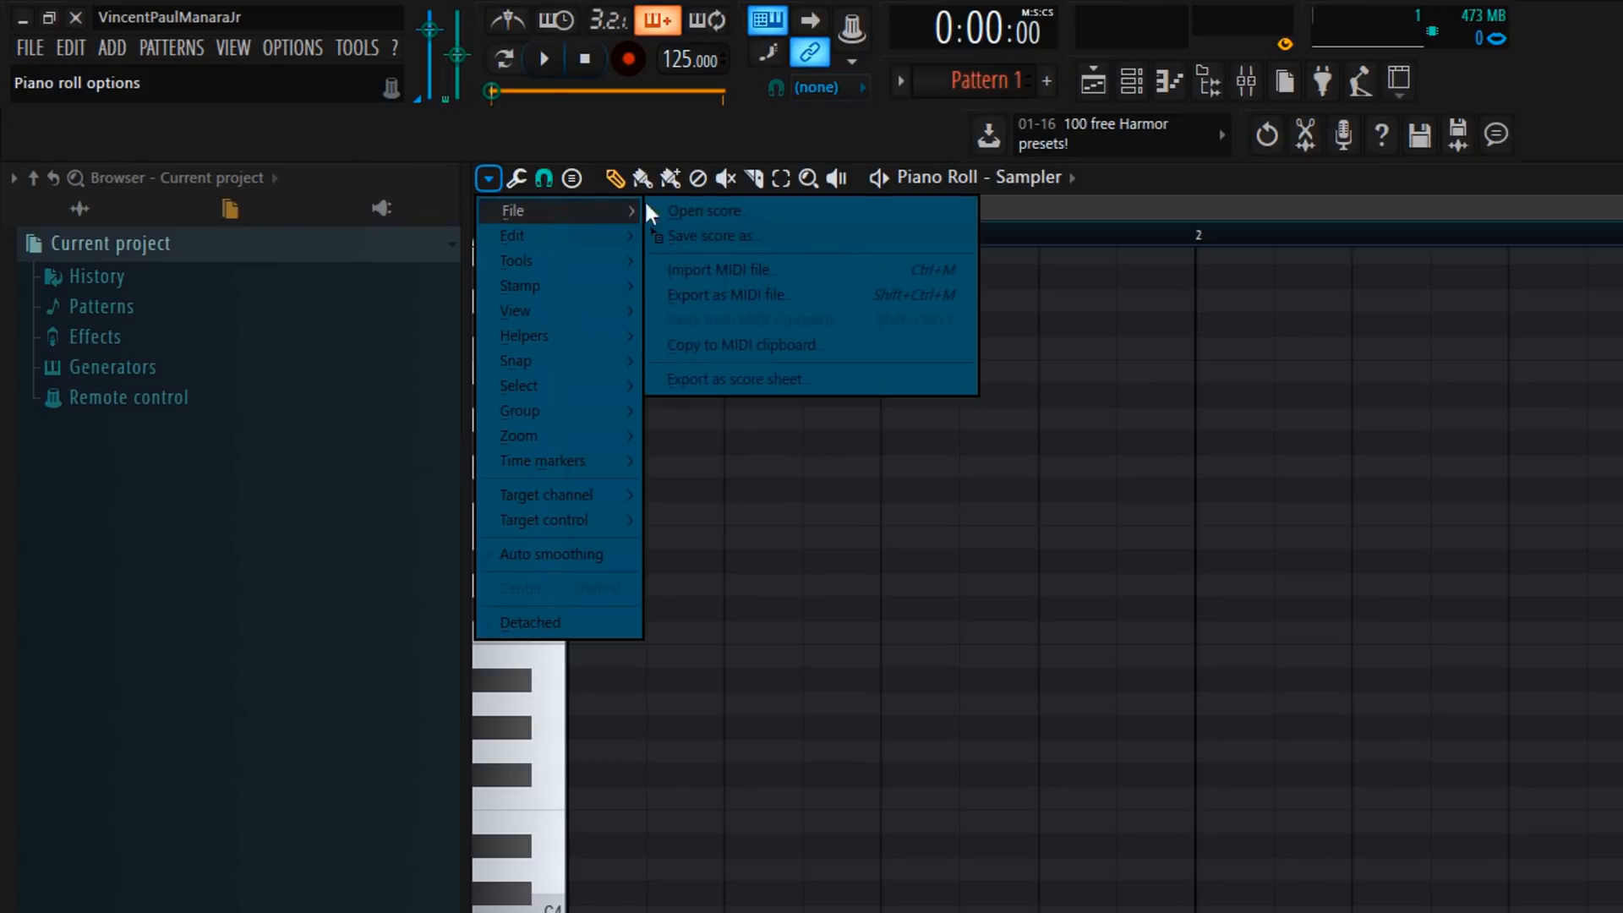
left_click(663, 207)
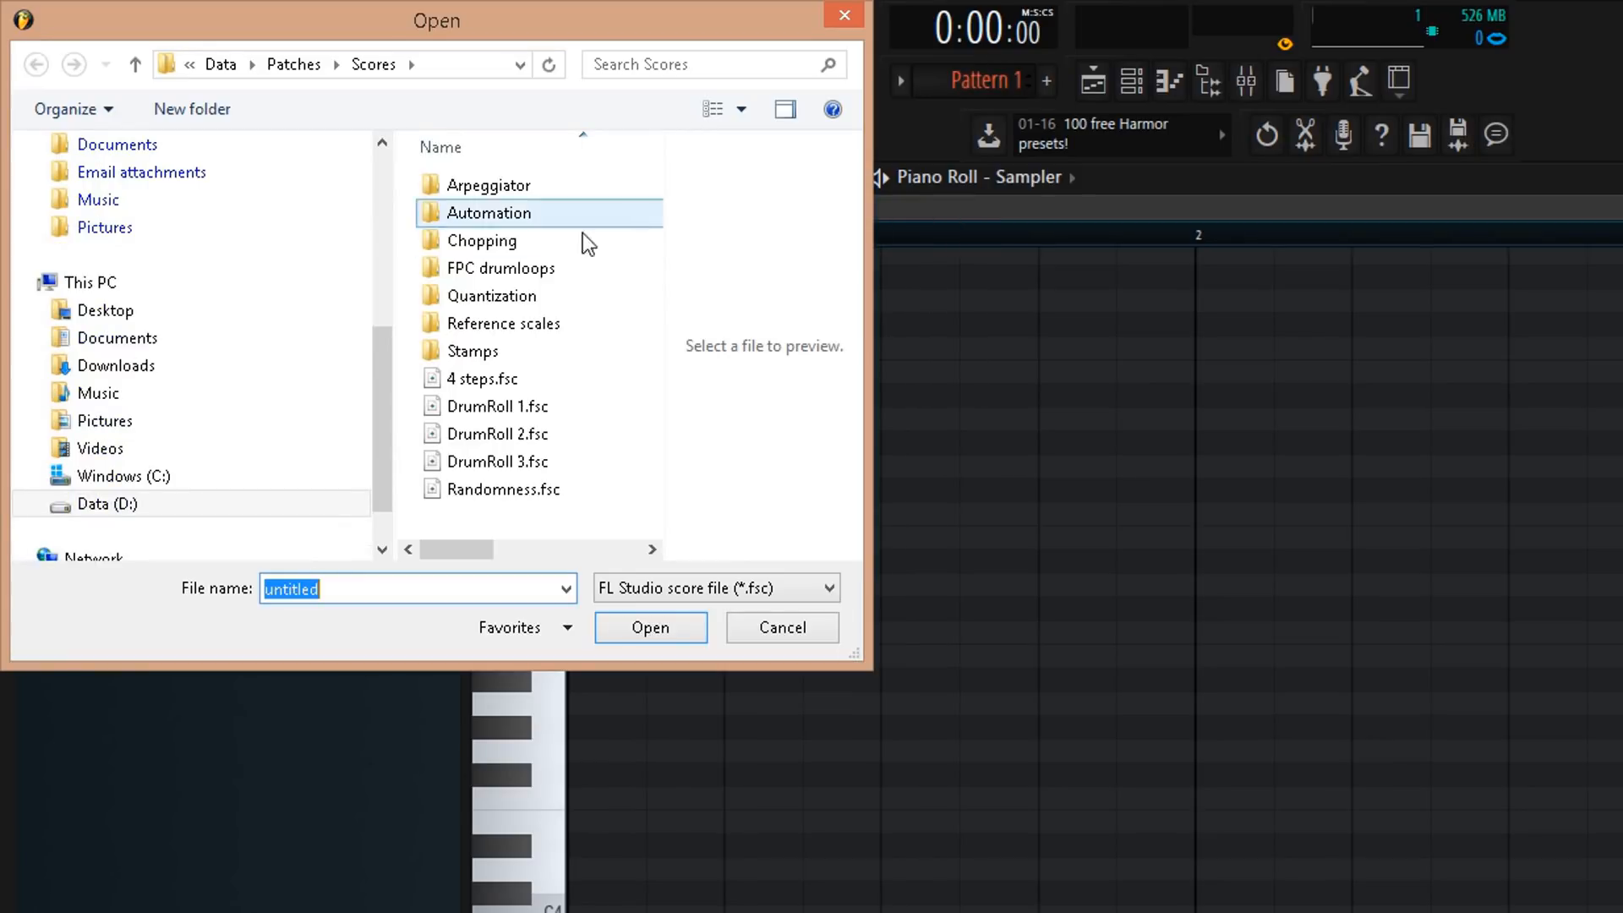
left_click_drag(385, 376, 383, 205)
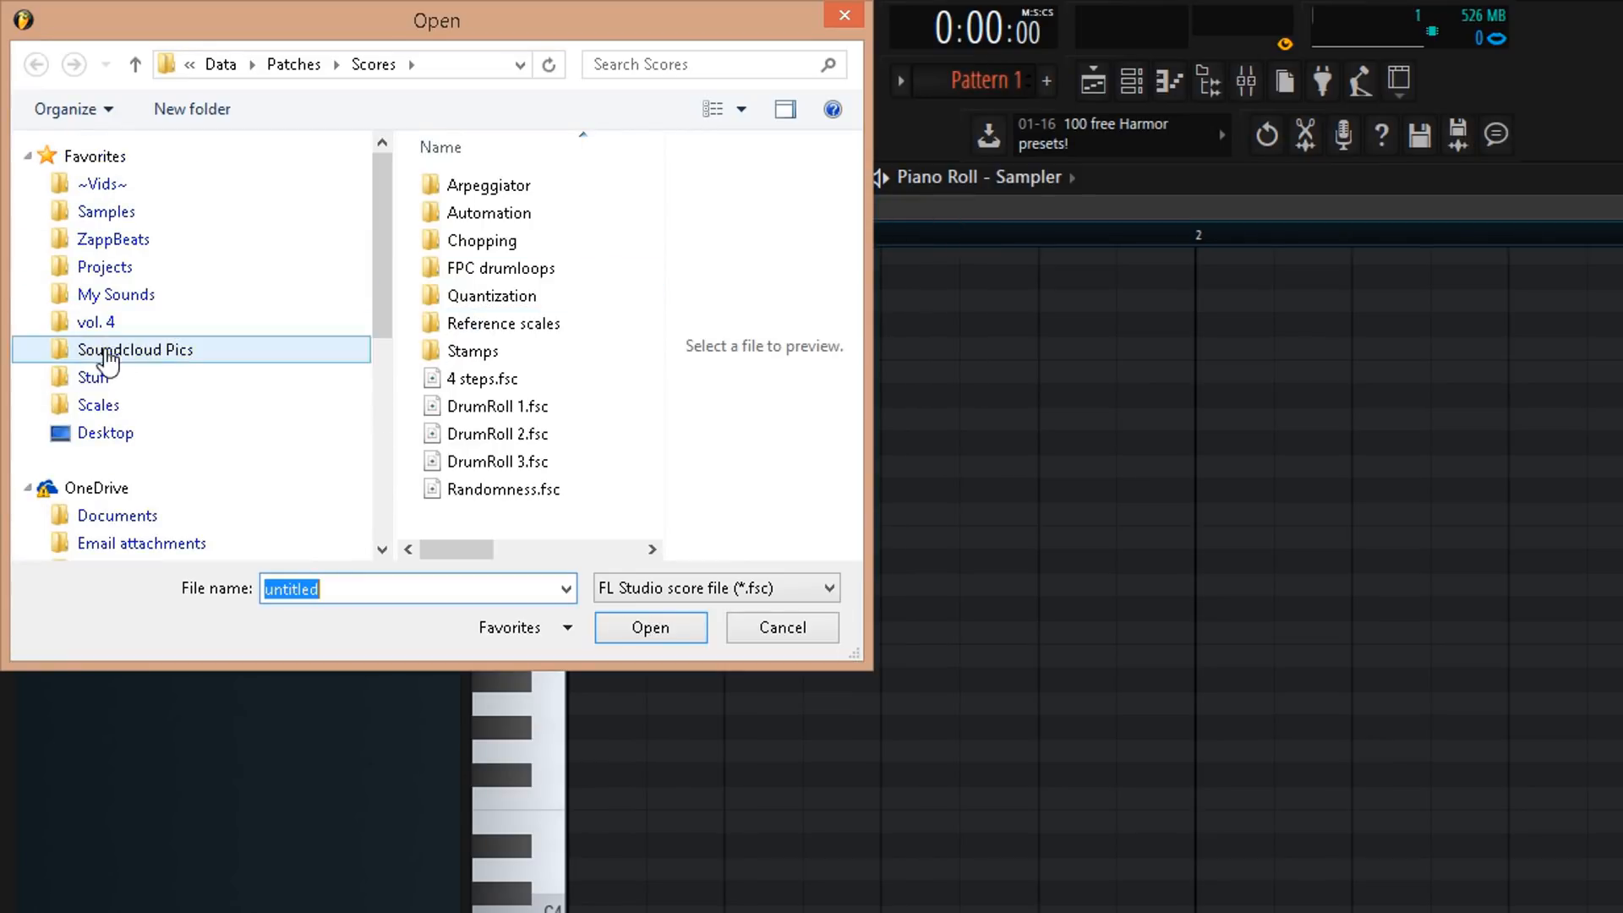
left_click(106, 406)
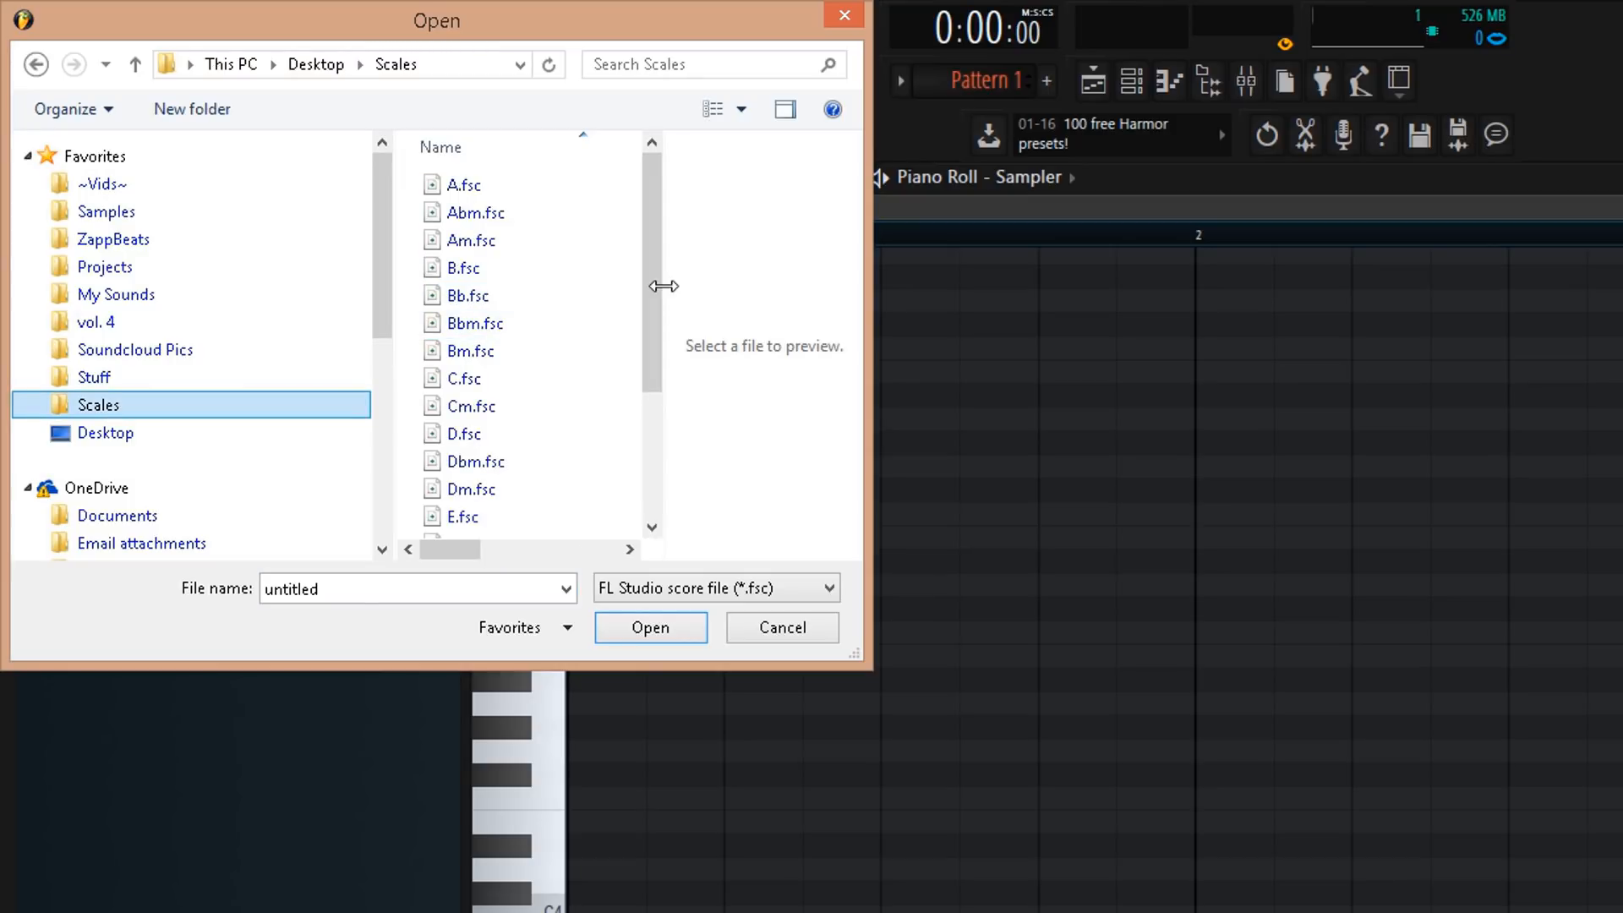
left_click_drag(665, 296, 791, 456)
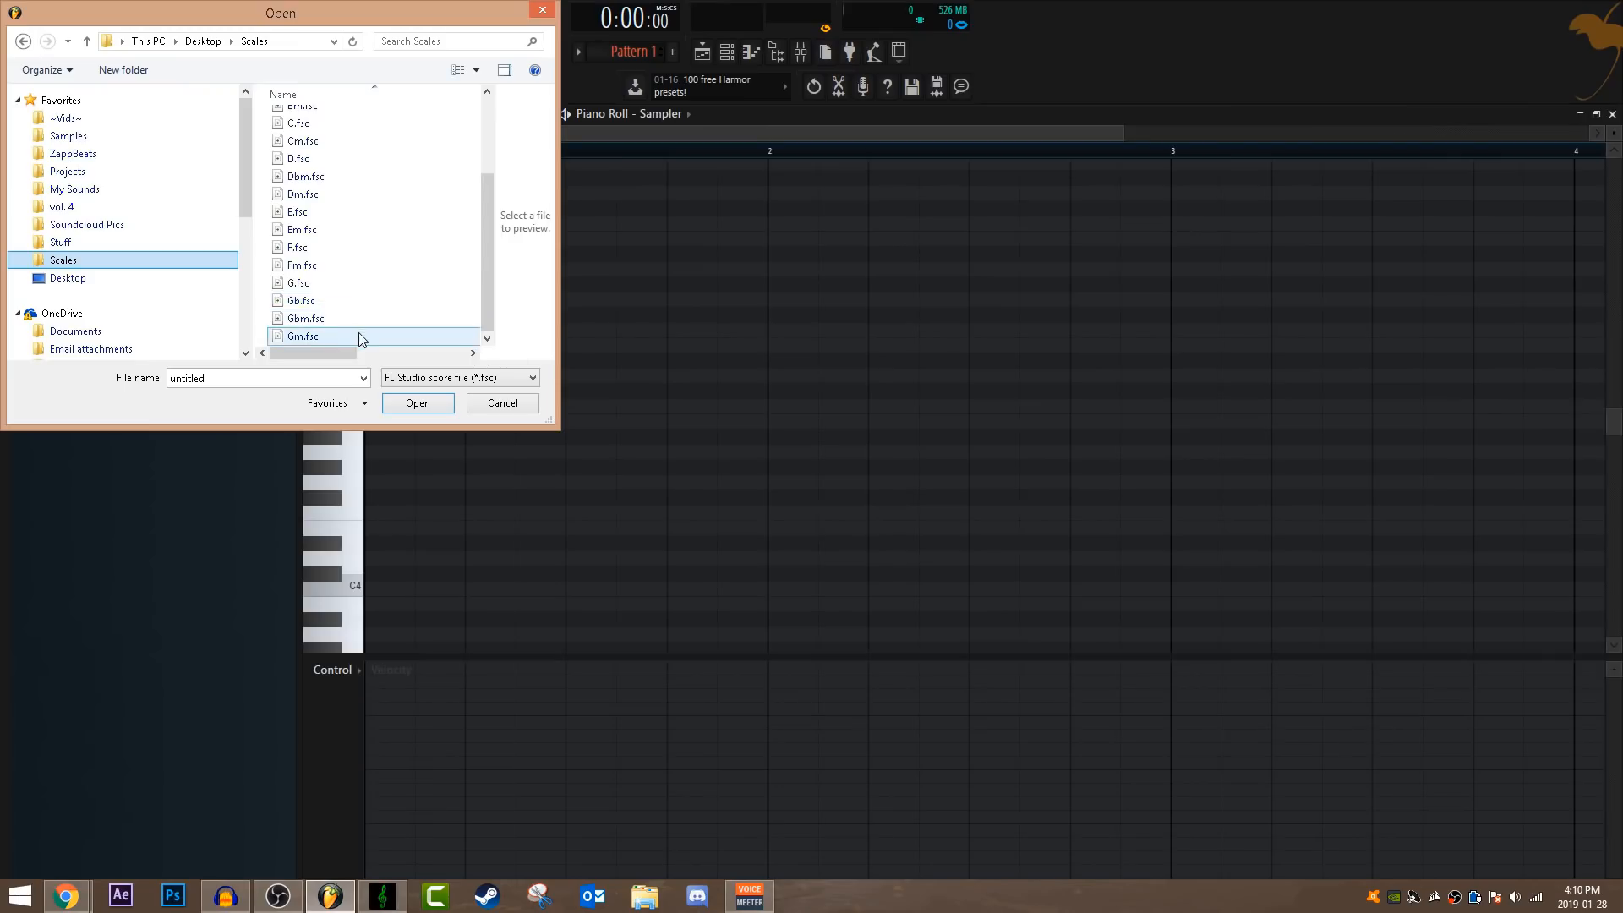
left_click(383, 896)
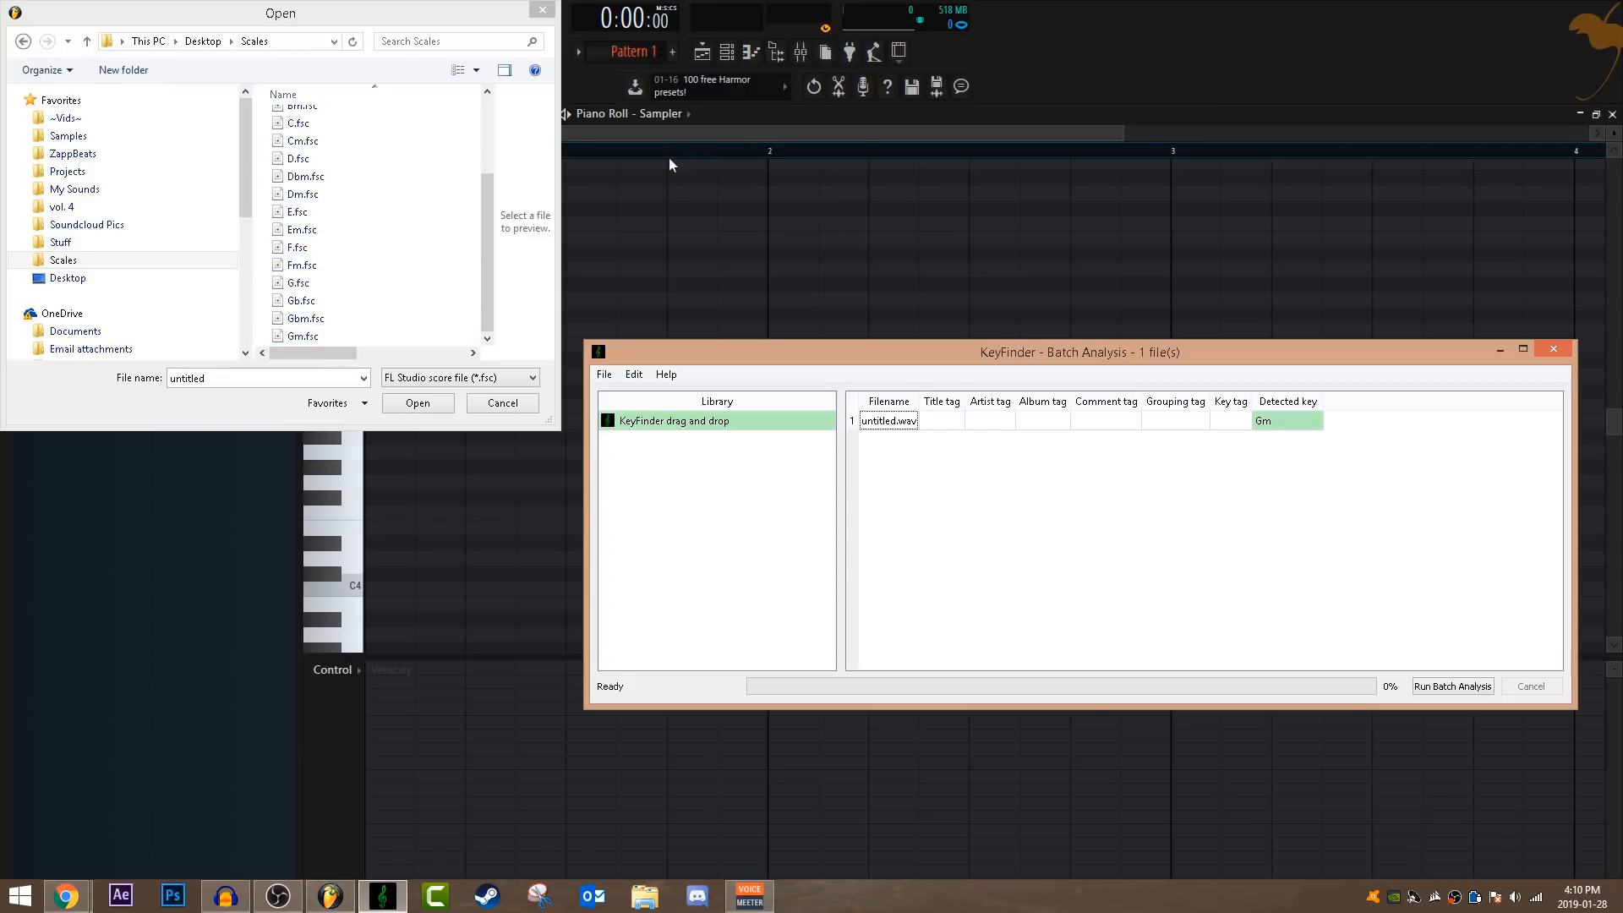
double_click(336, 335)
left_click(499, 338)
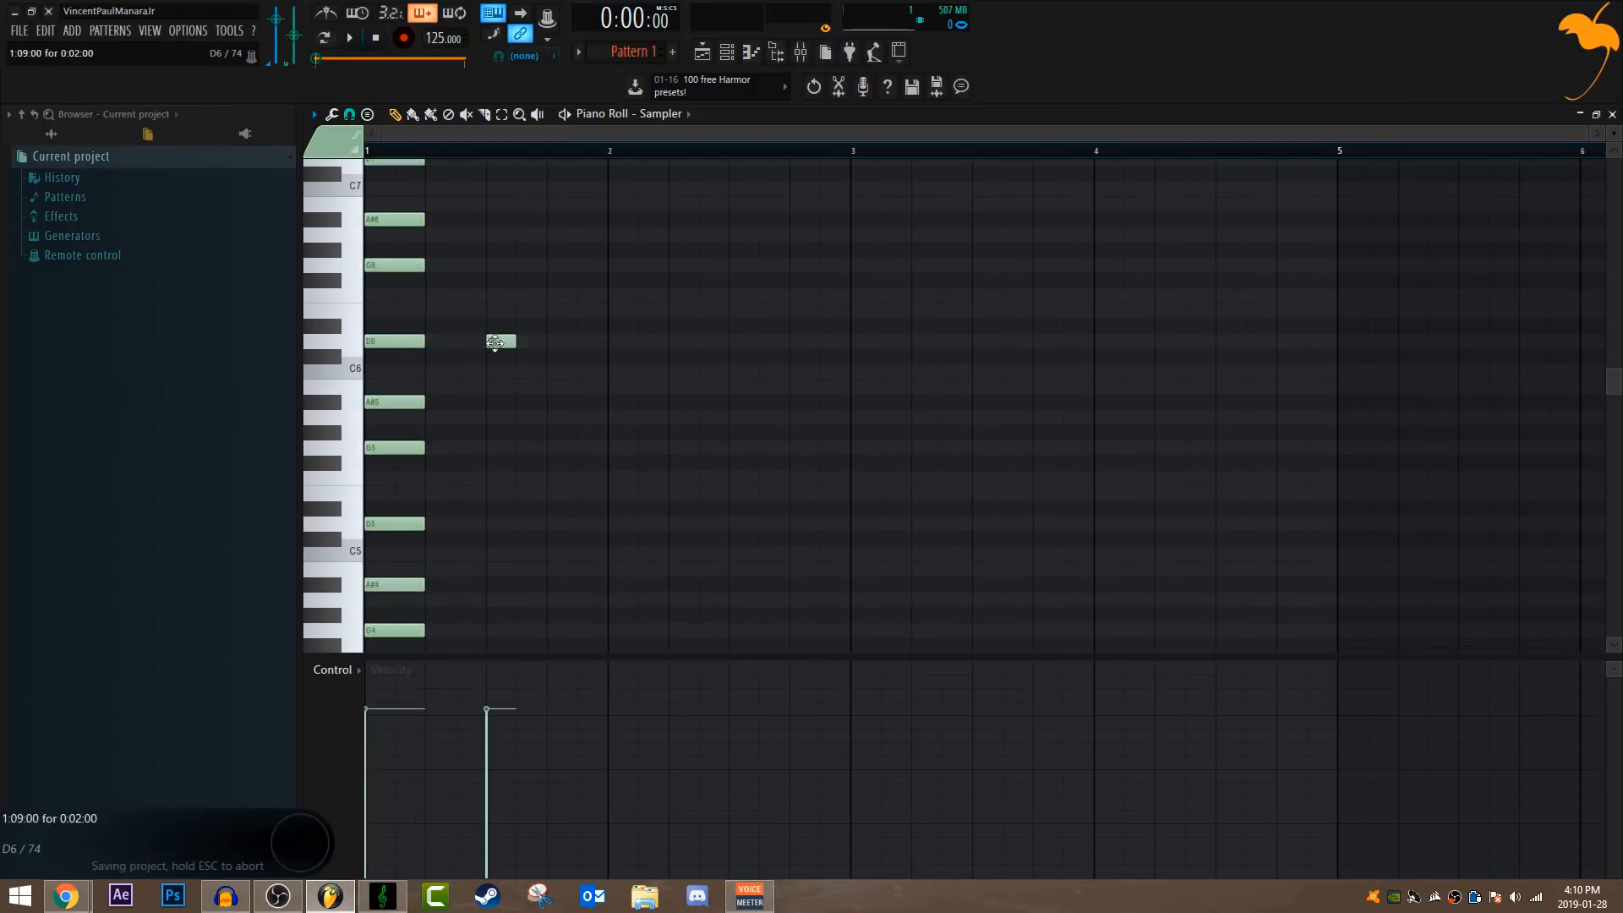
- Replace the Kick channel's sound with ZAPP.2 - LIA$ 808 [Key E] from the ZappBeats Drumkit Vol. 2 808s folder
left_click(738, 53)
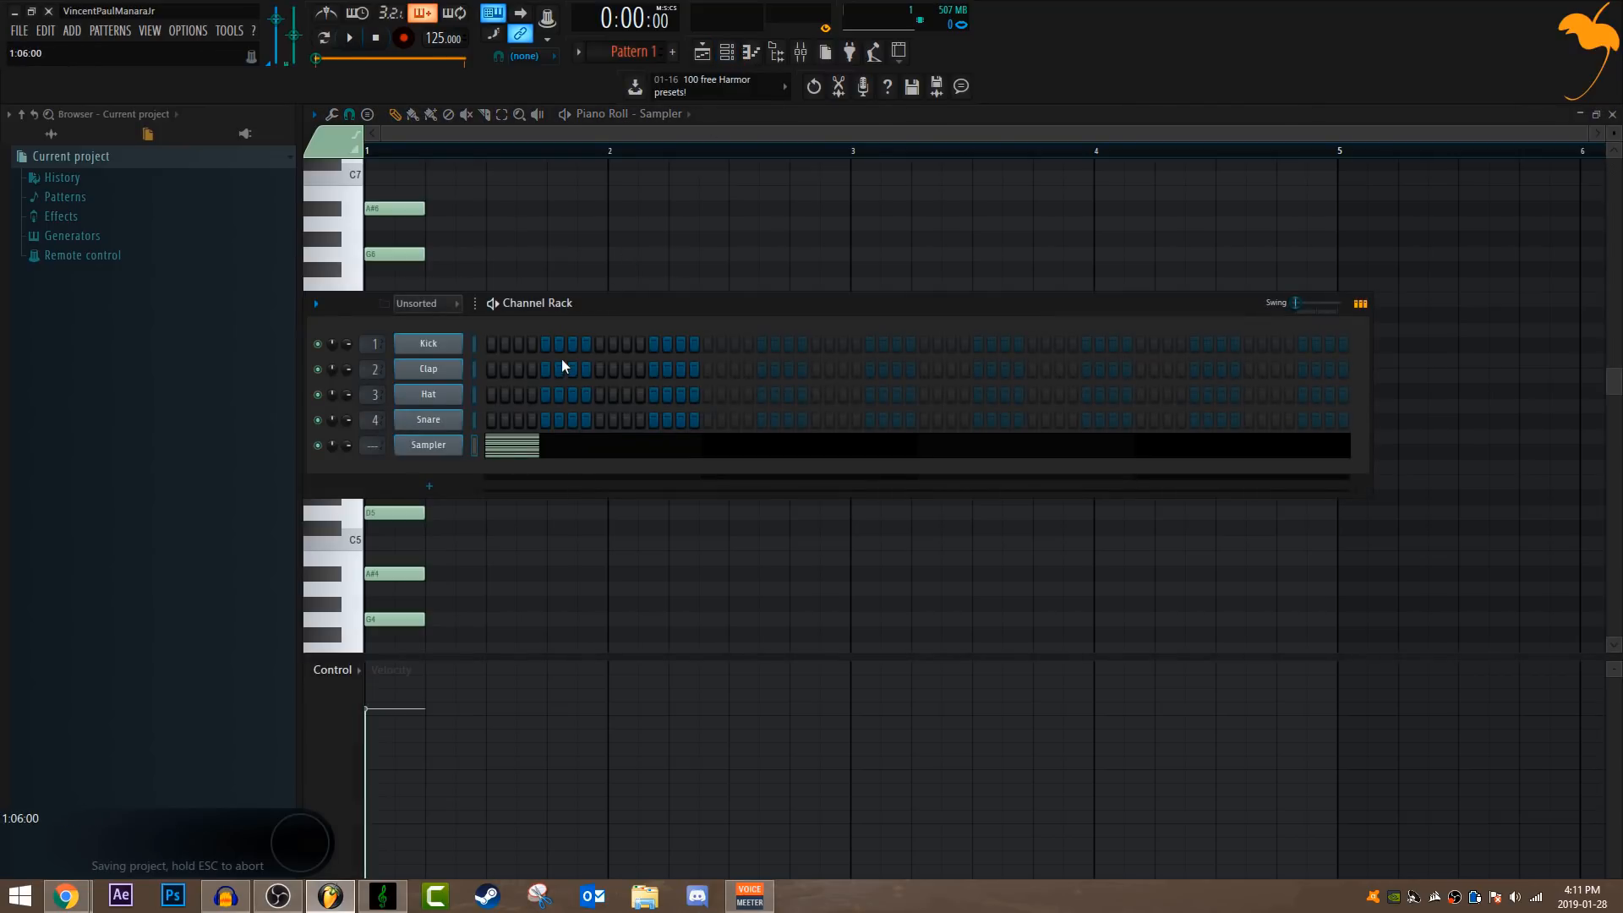
left_click(52, 135)
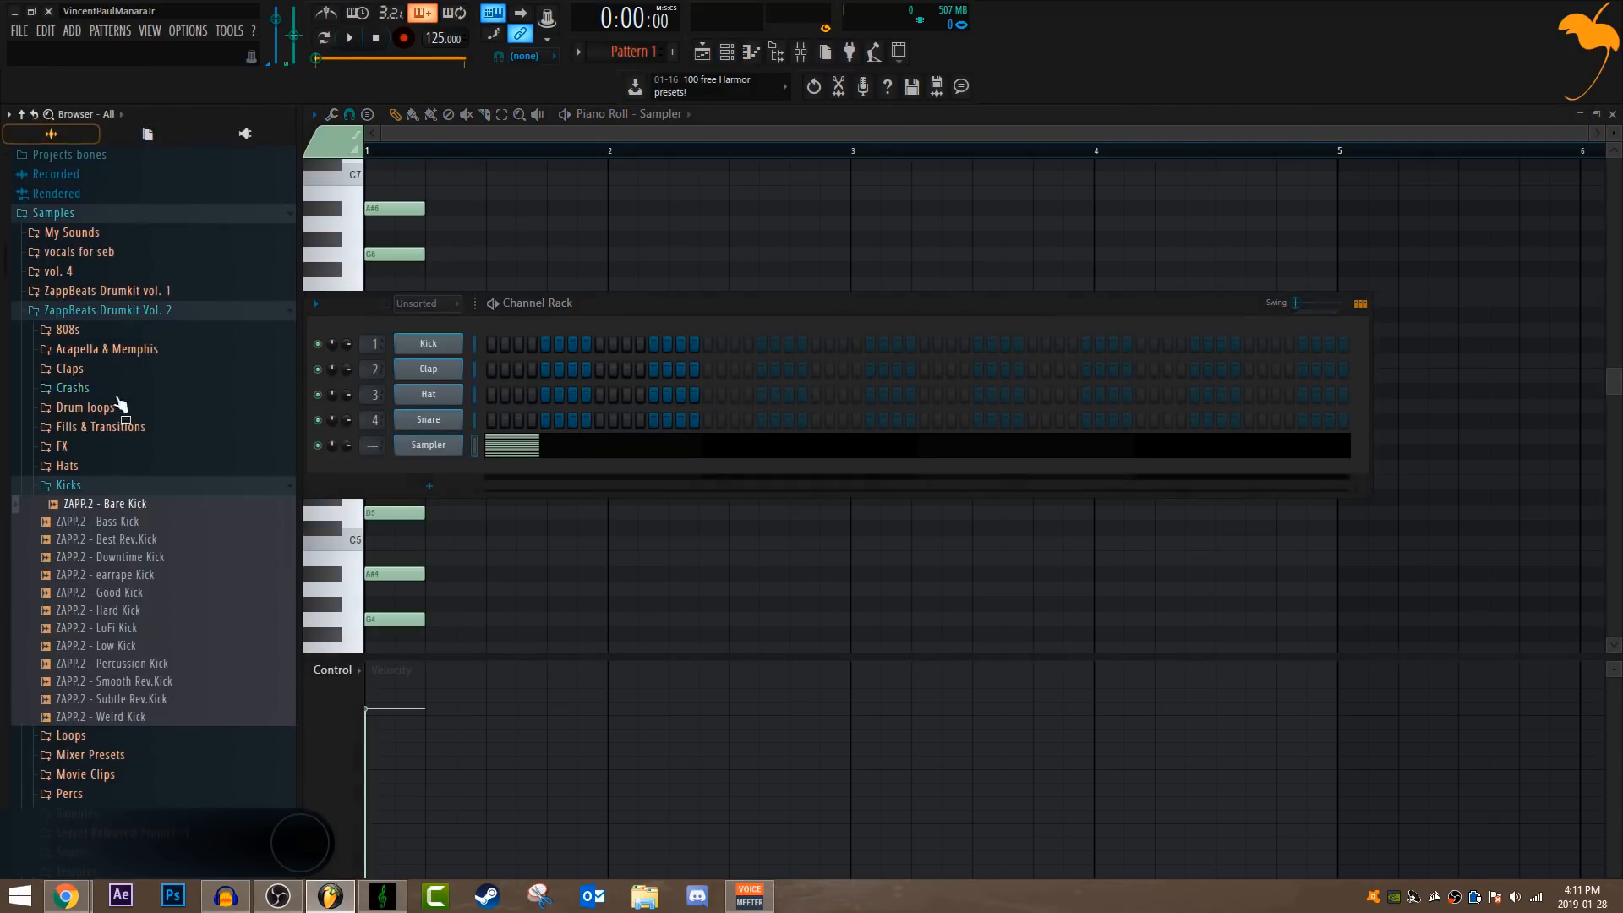
left_click(117, 486)
left_click(68, 330)
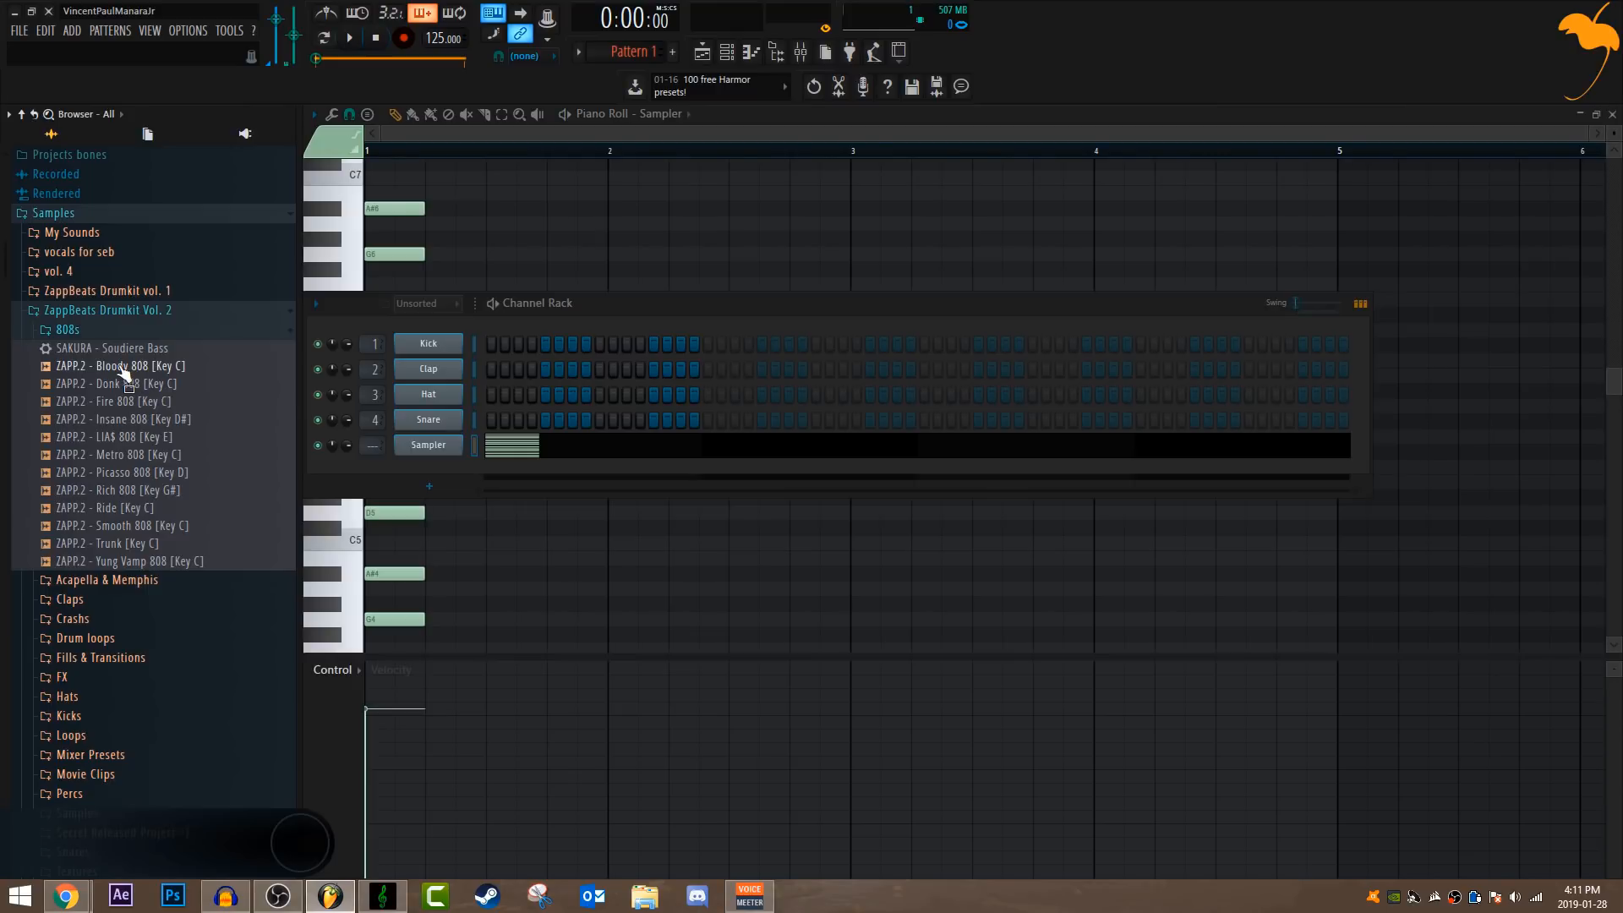
left_click_drag(119, 437, 414, 342)
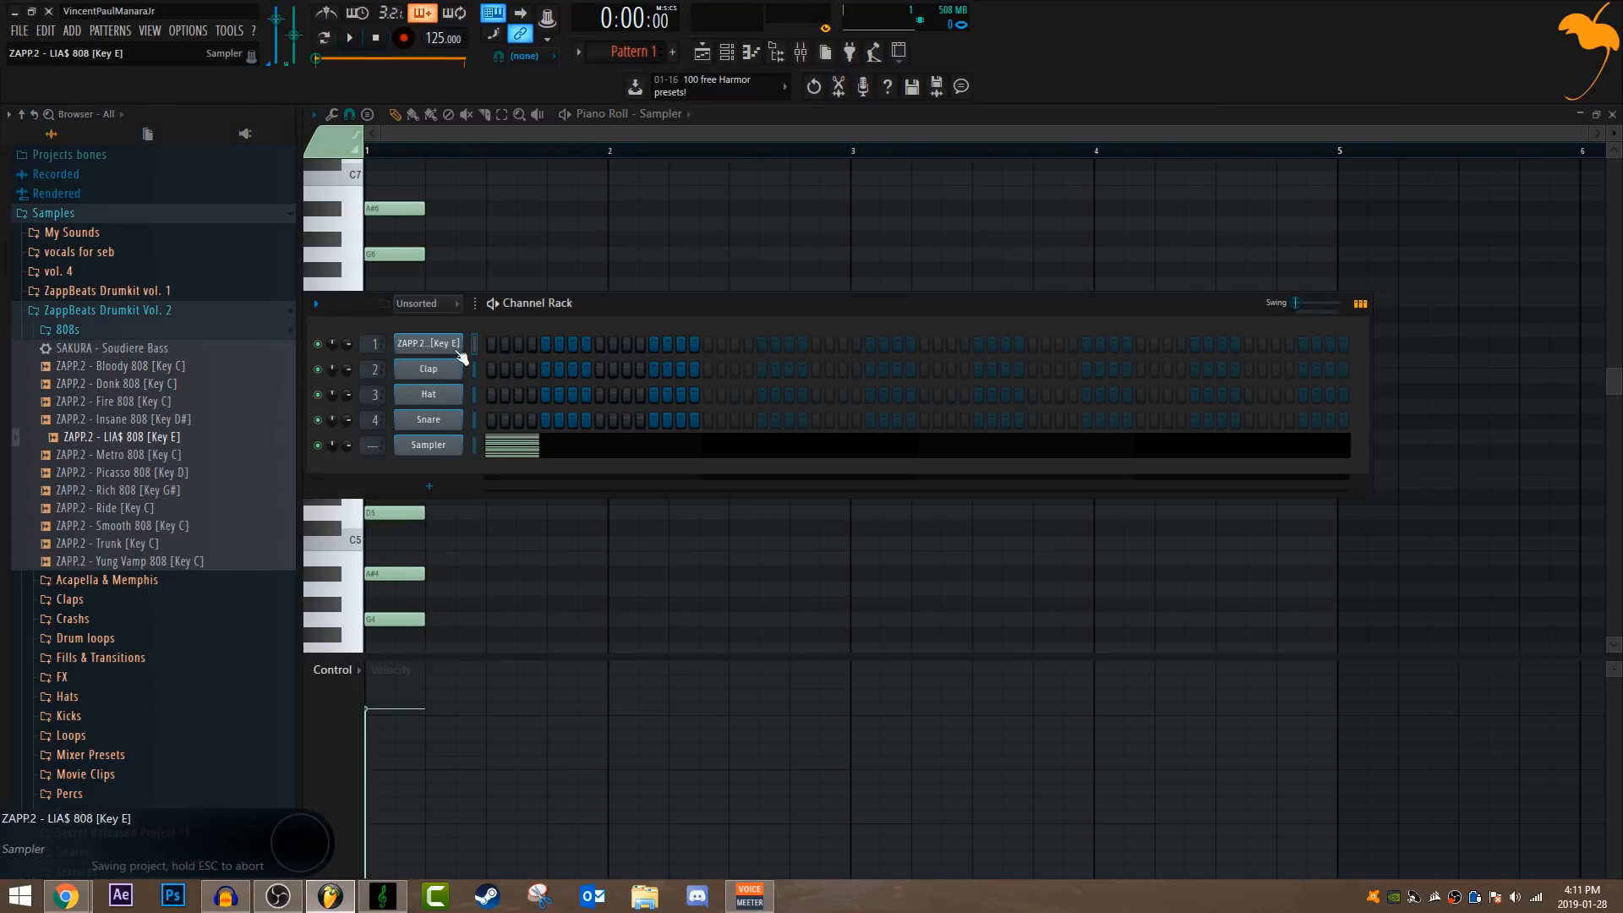
- Open the LIA$ 808 sample in Edison and detect its pitch regions to identify its note
left_click(439, 345)
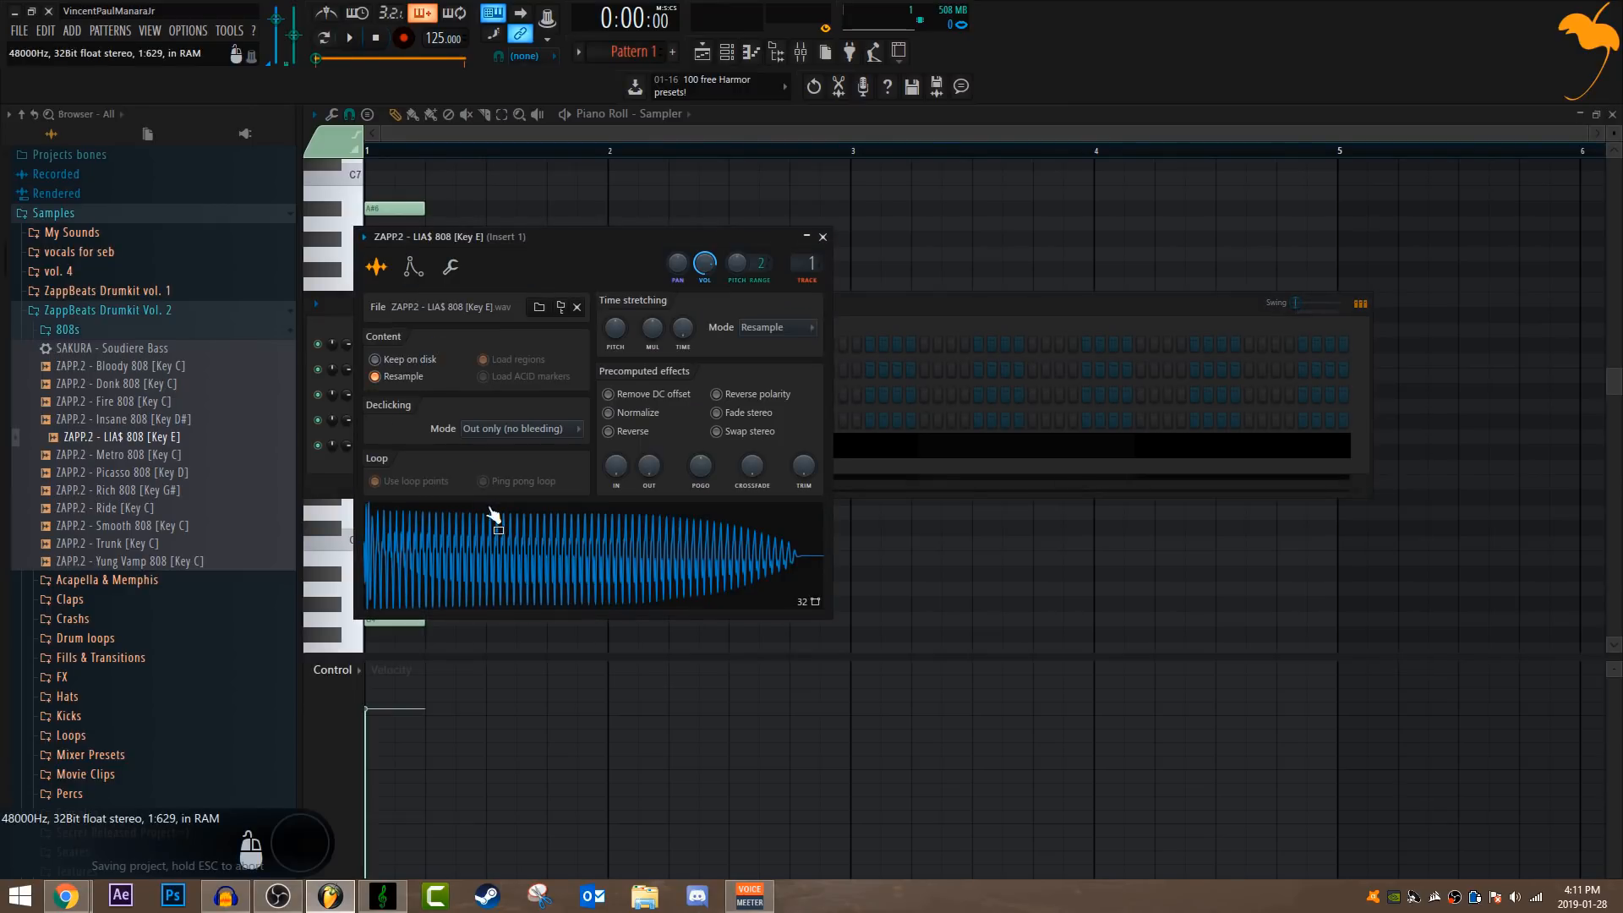
right_click(544, 536)
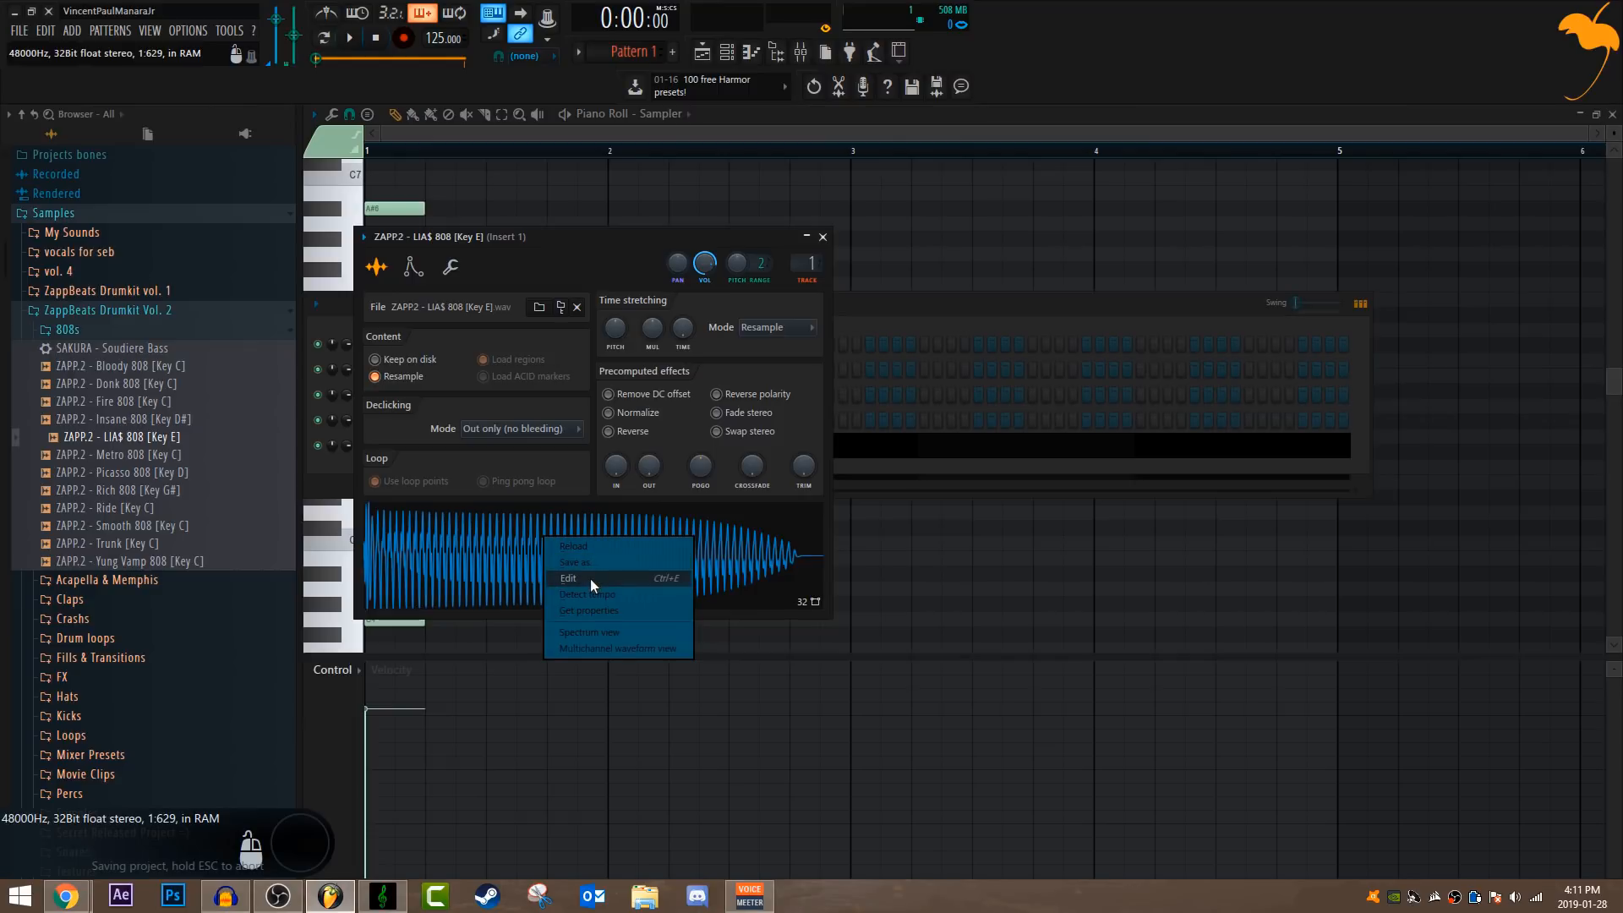
left_click(590, 579)
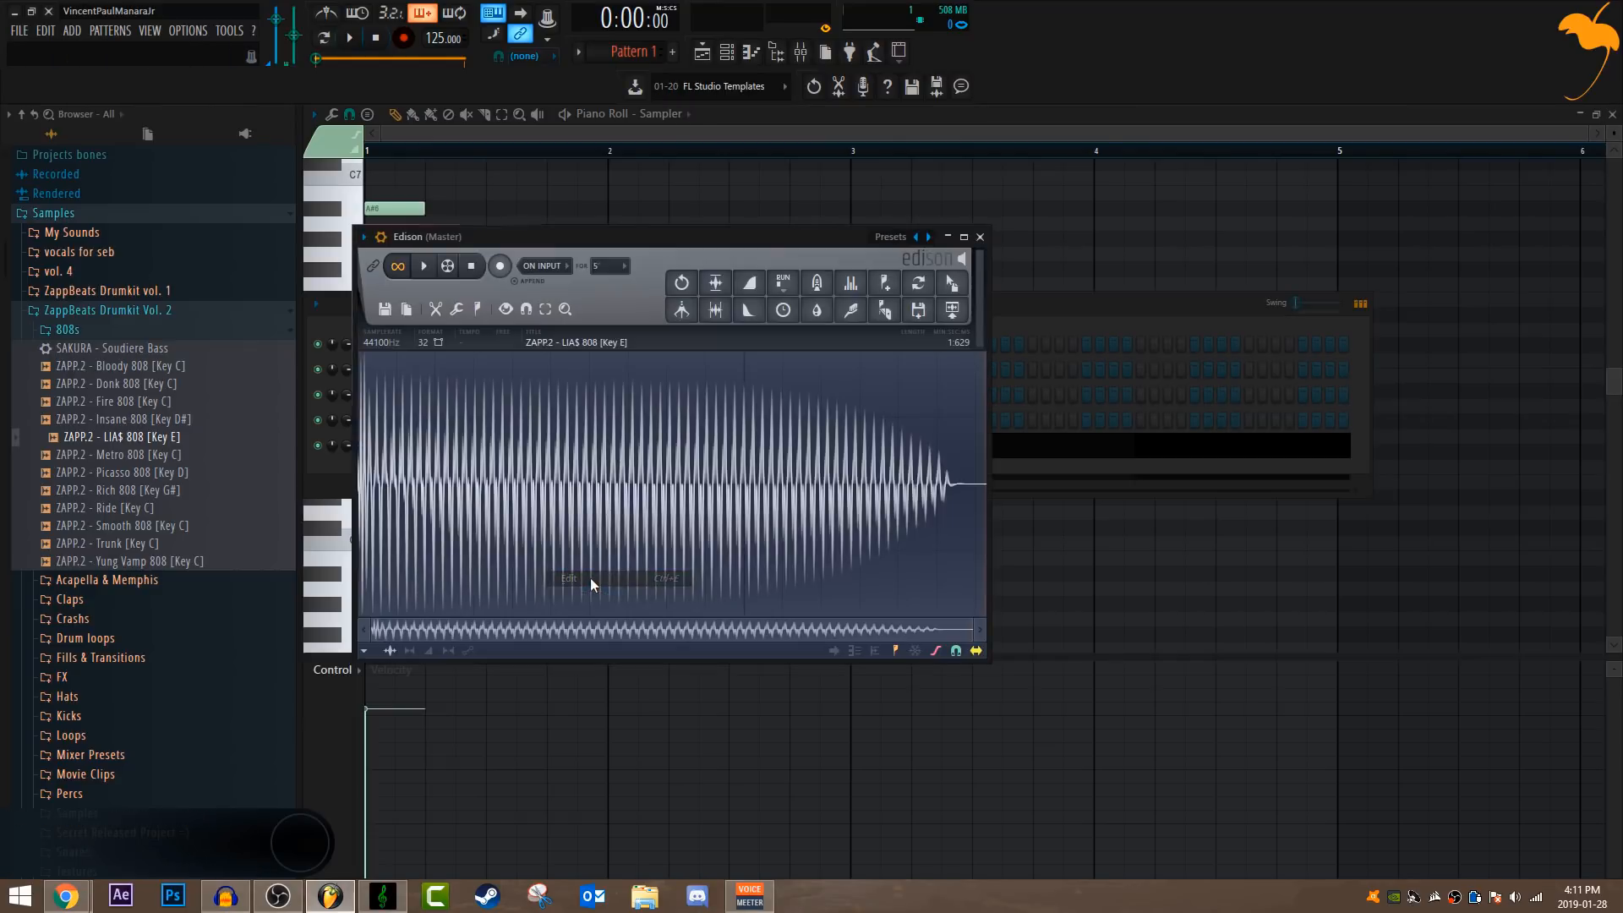
left_click(484, 313)
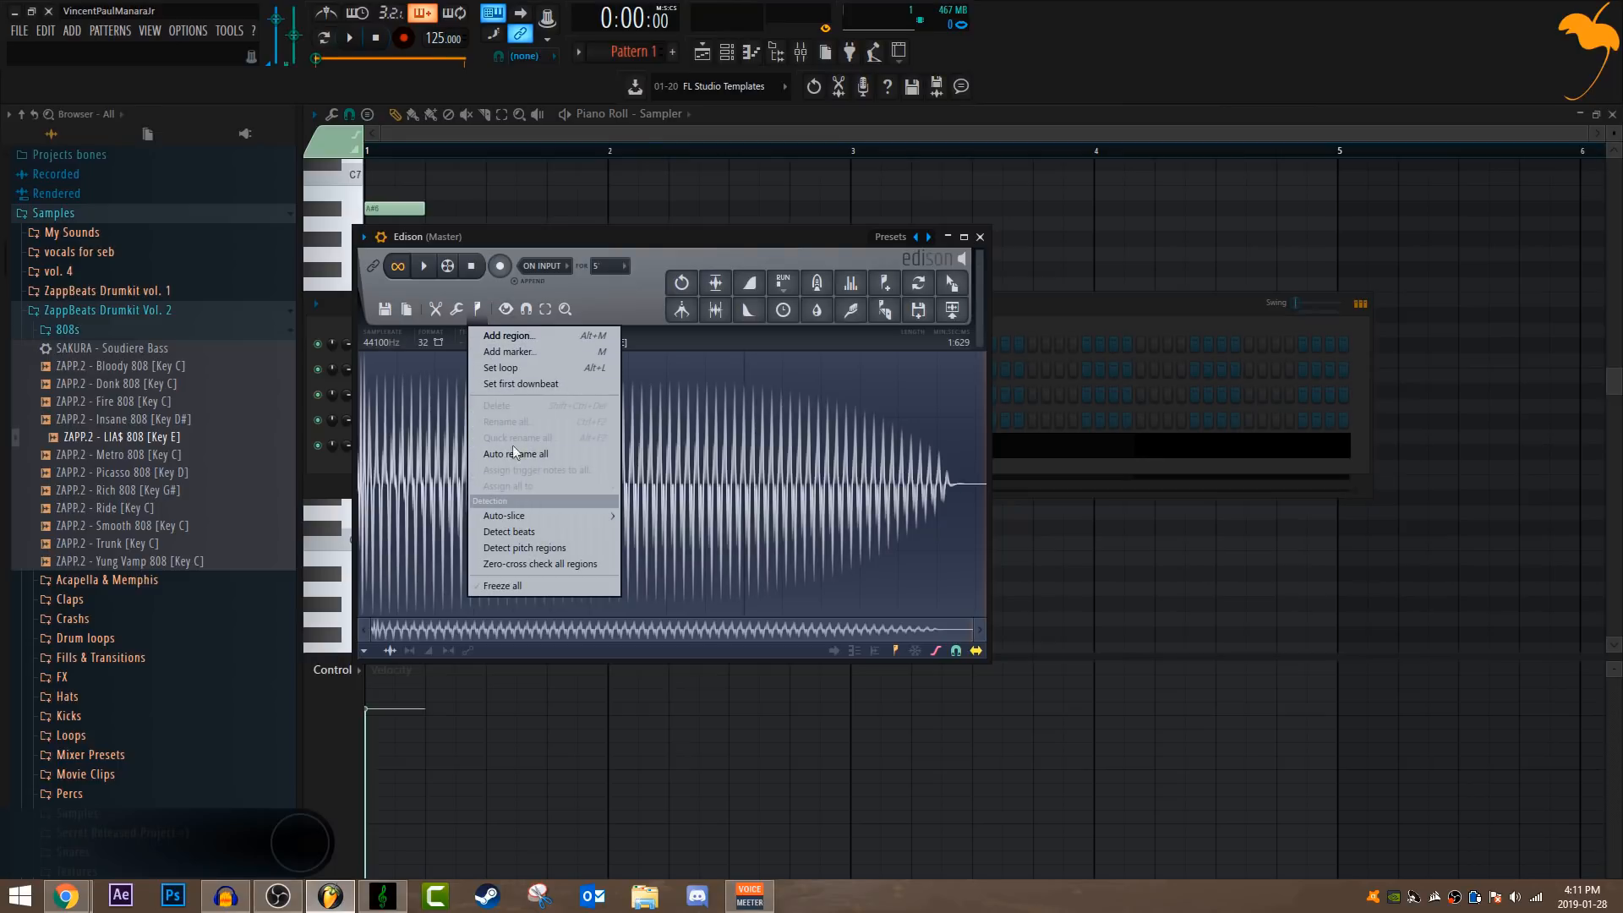
left_click(544, 550)
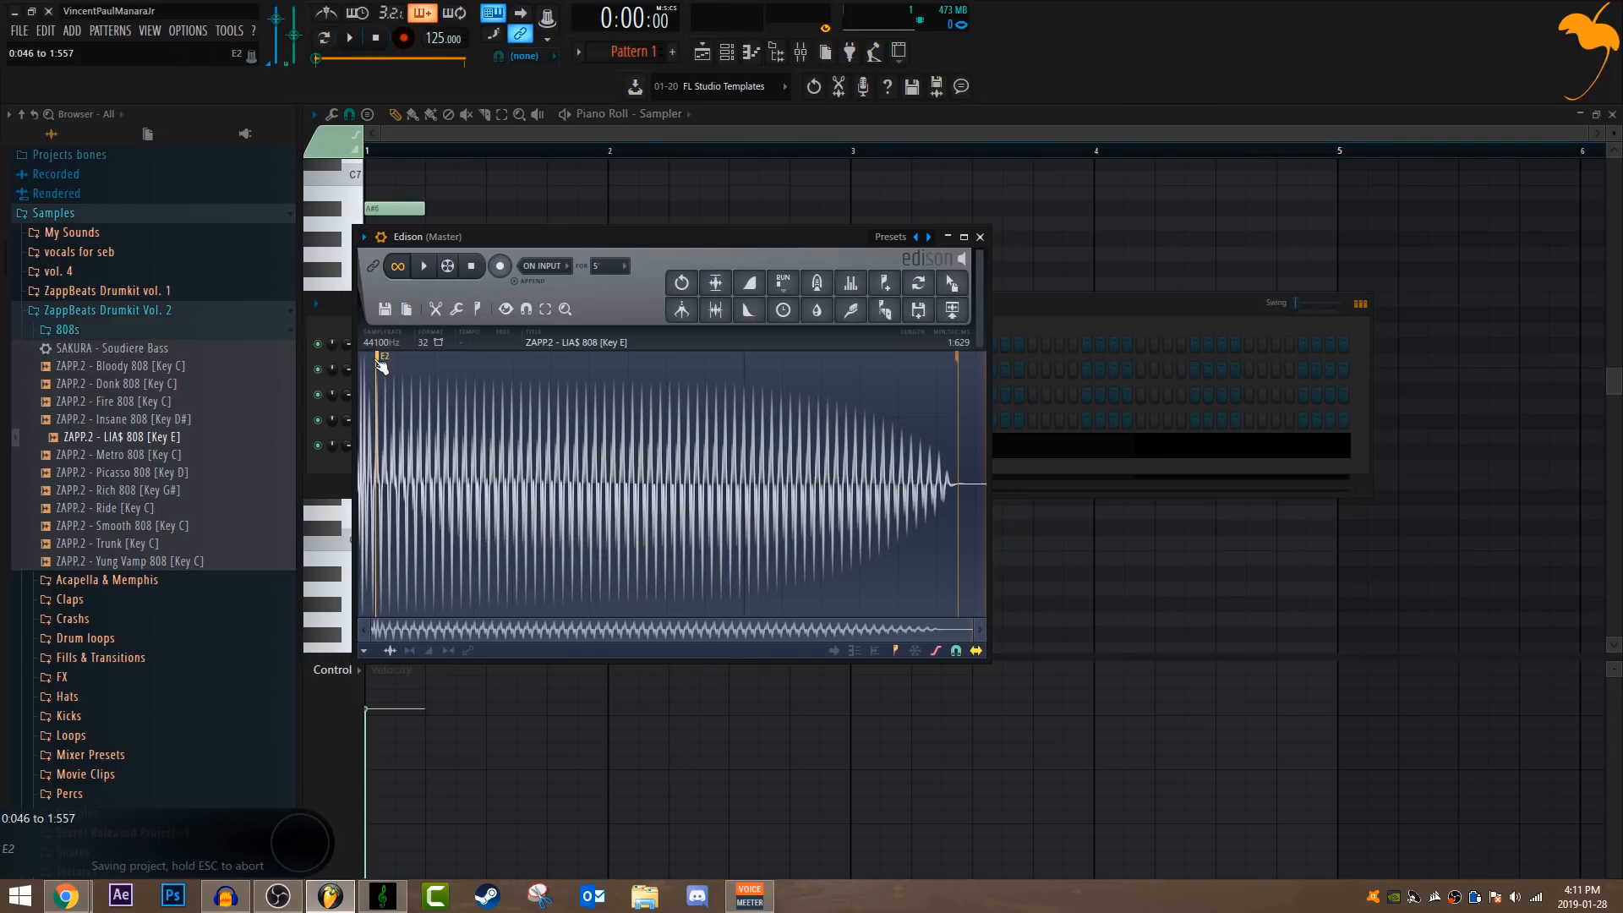
left_click(981, 237)
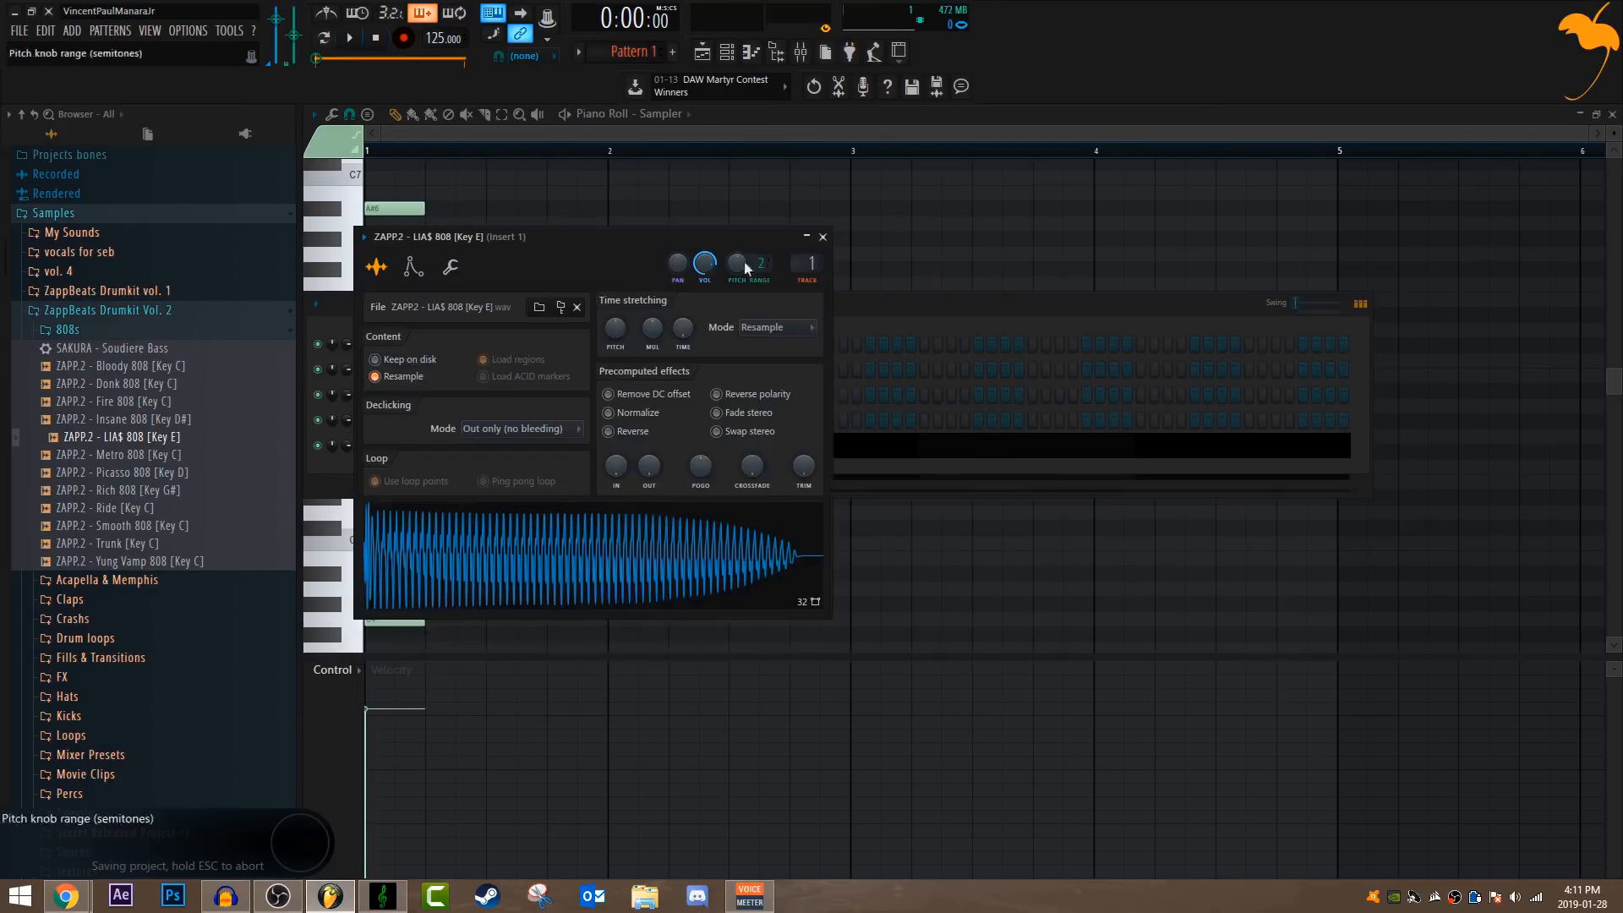
- Set the LIA$ 808 channel's root note to E5 in its miscellaneous settings
left_click(452, 272)
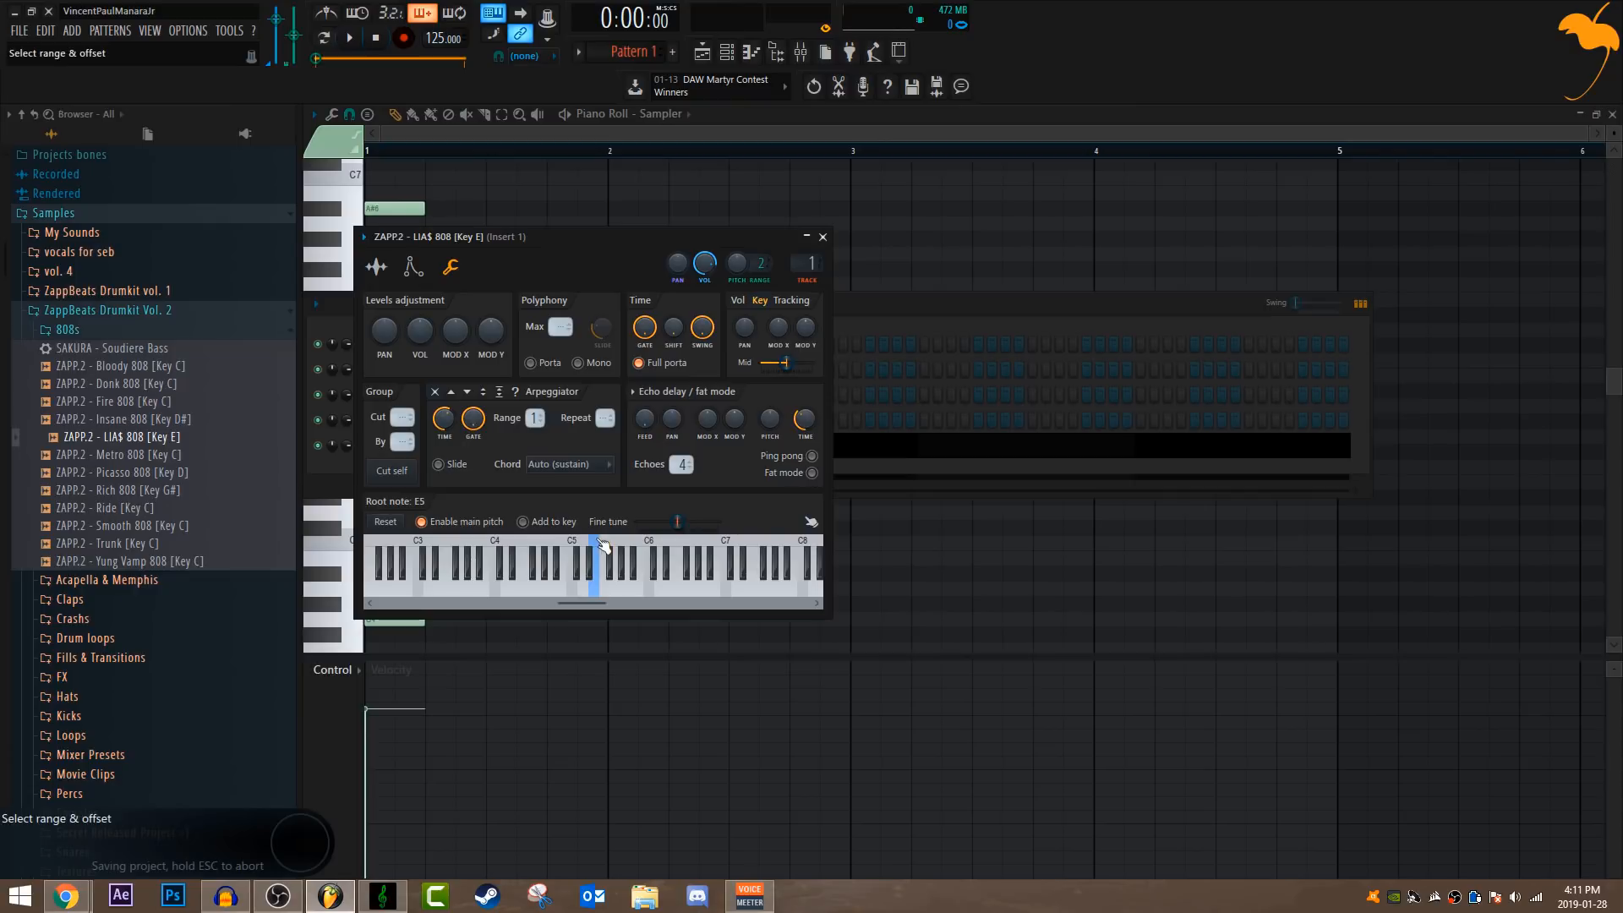
- Try C5 as the LIA$ 808's root note, restore it to E5, and check the sample's waveform
right_click(579, 549)
right_click(572, 544)
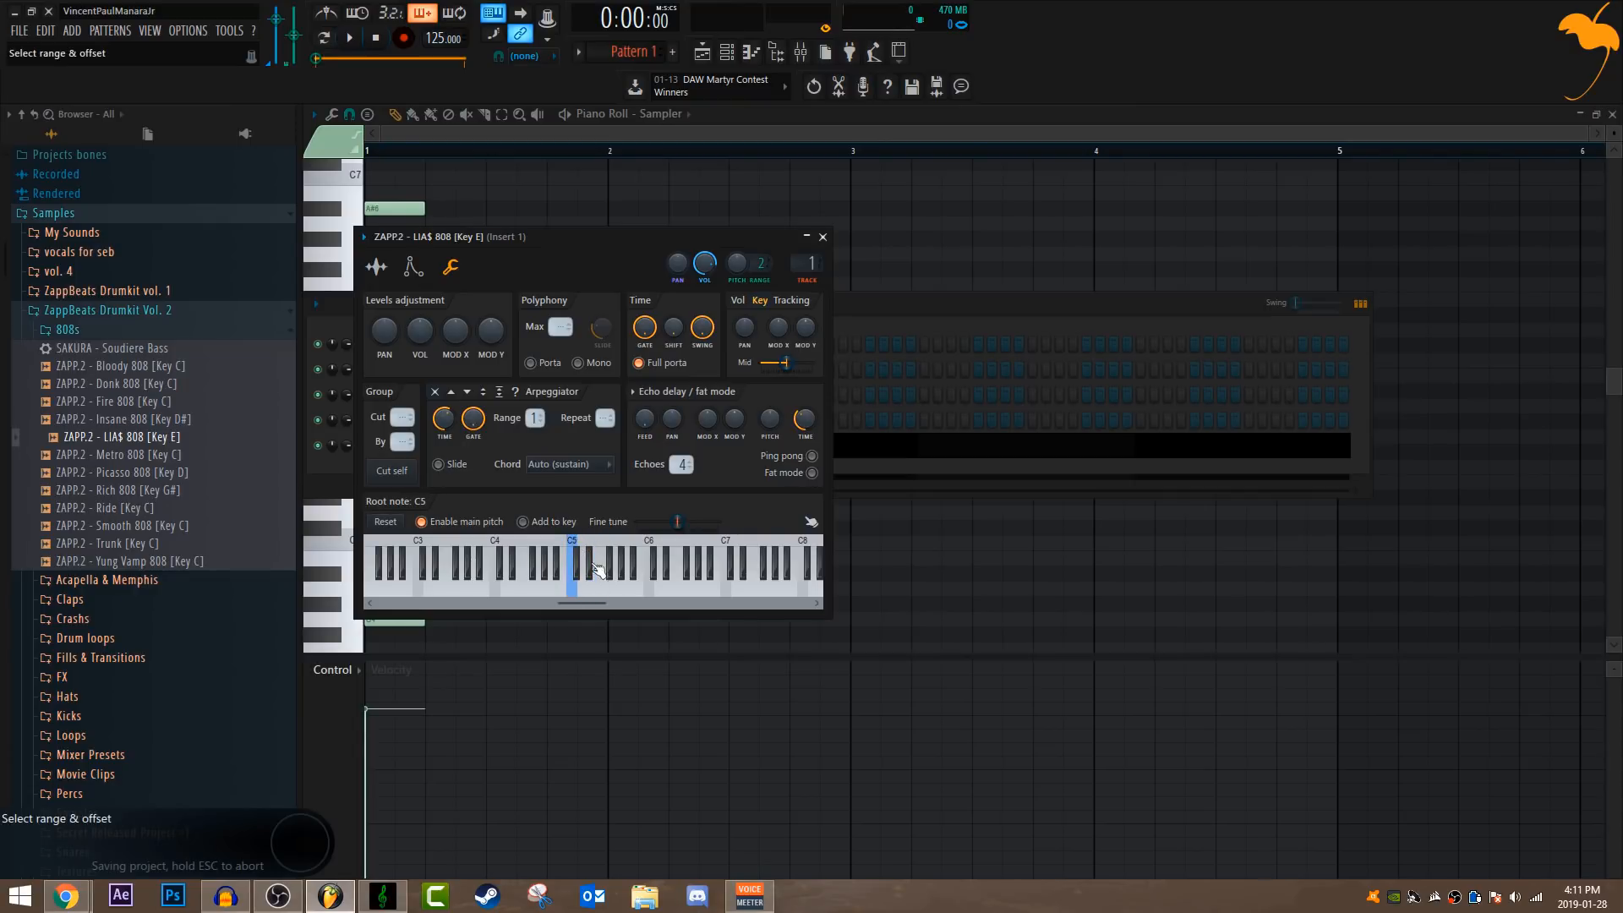
right_click(595, 554)
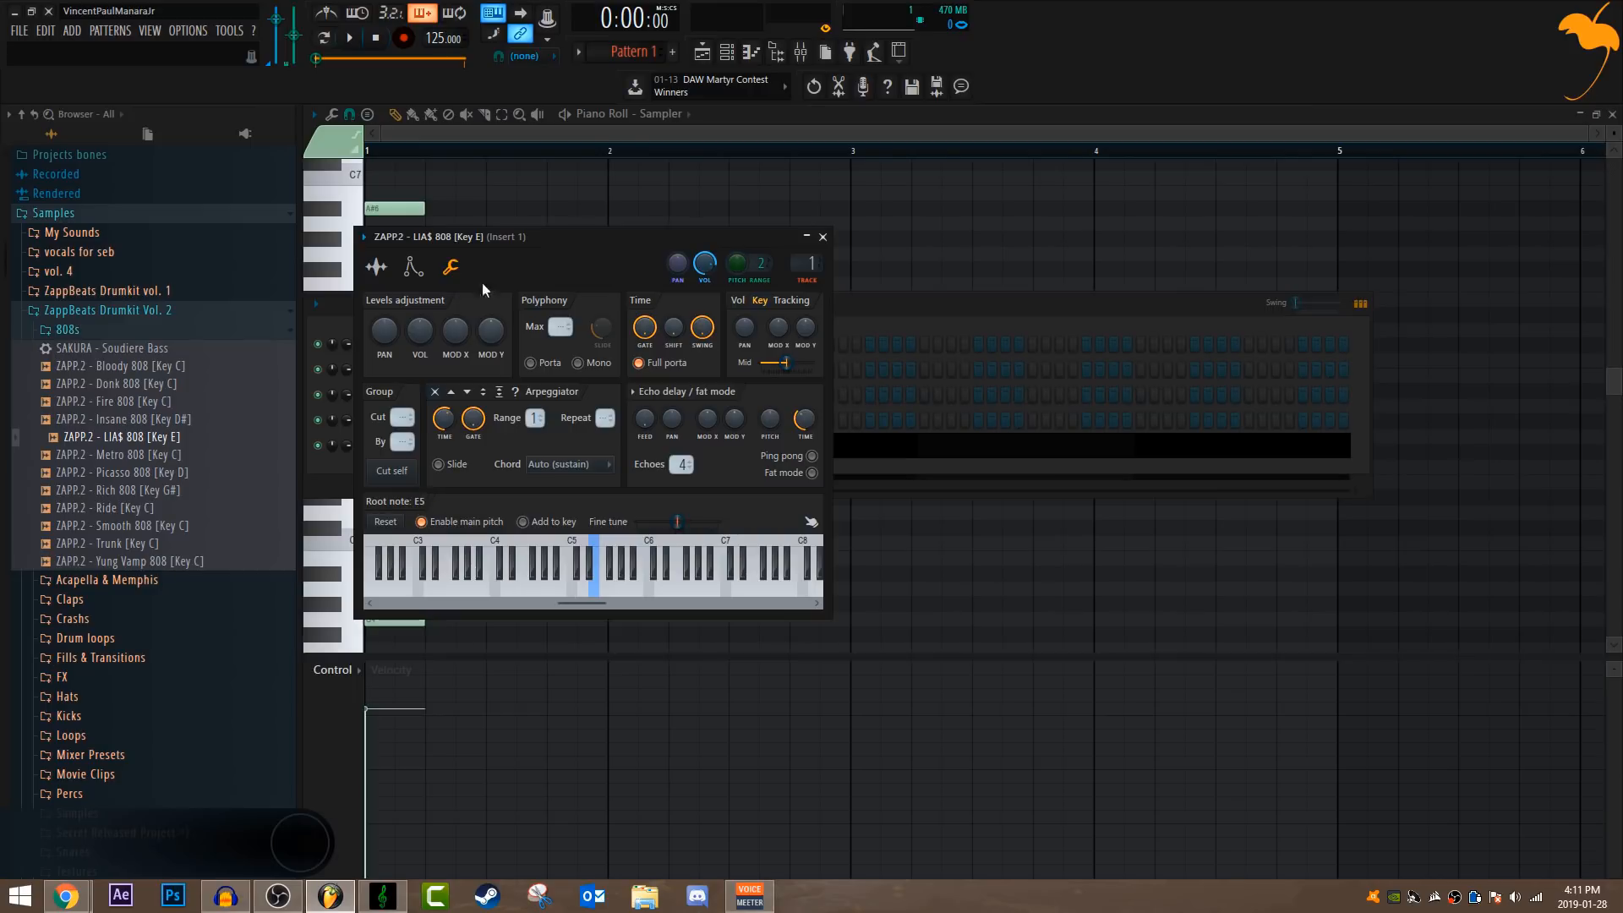
left_click(376, 267)
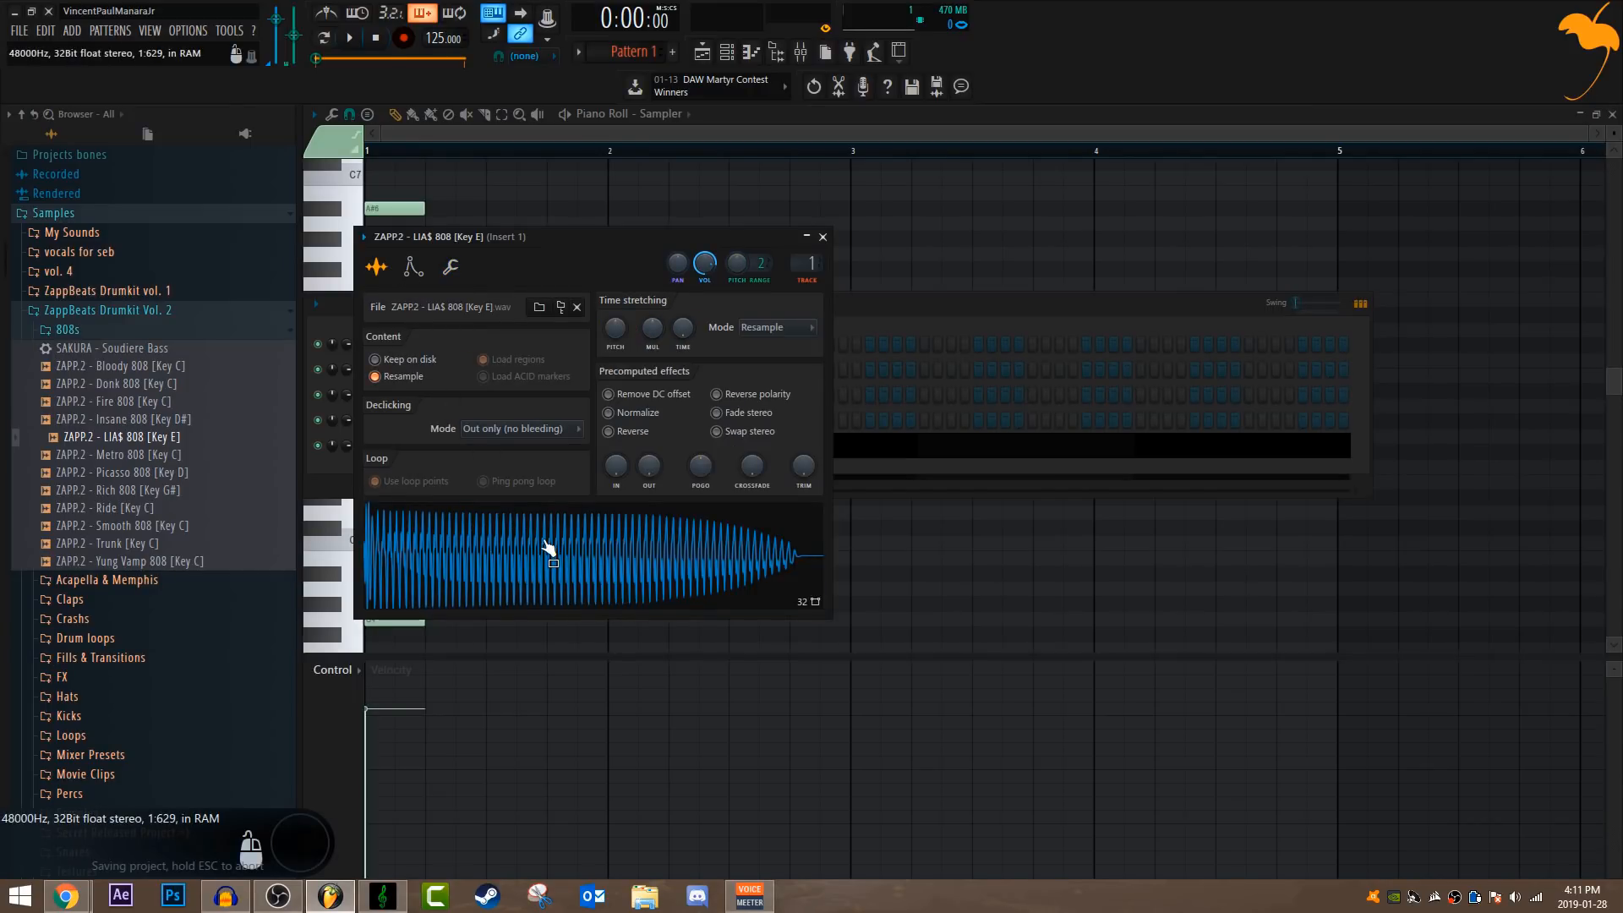
left_click(451, 266)
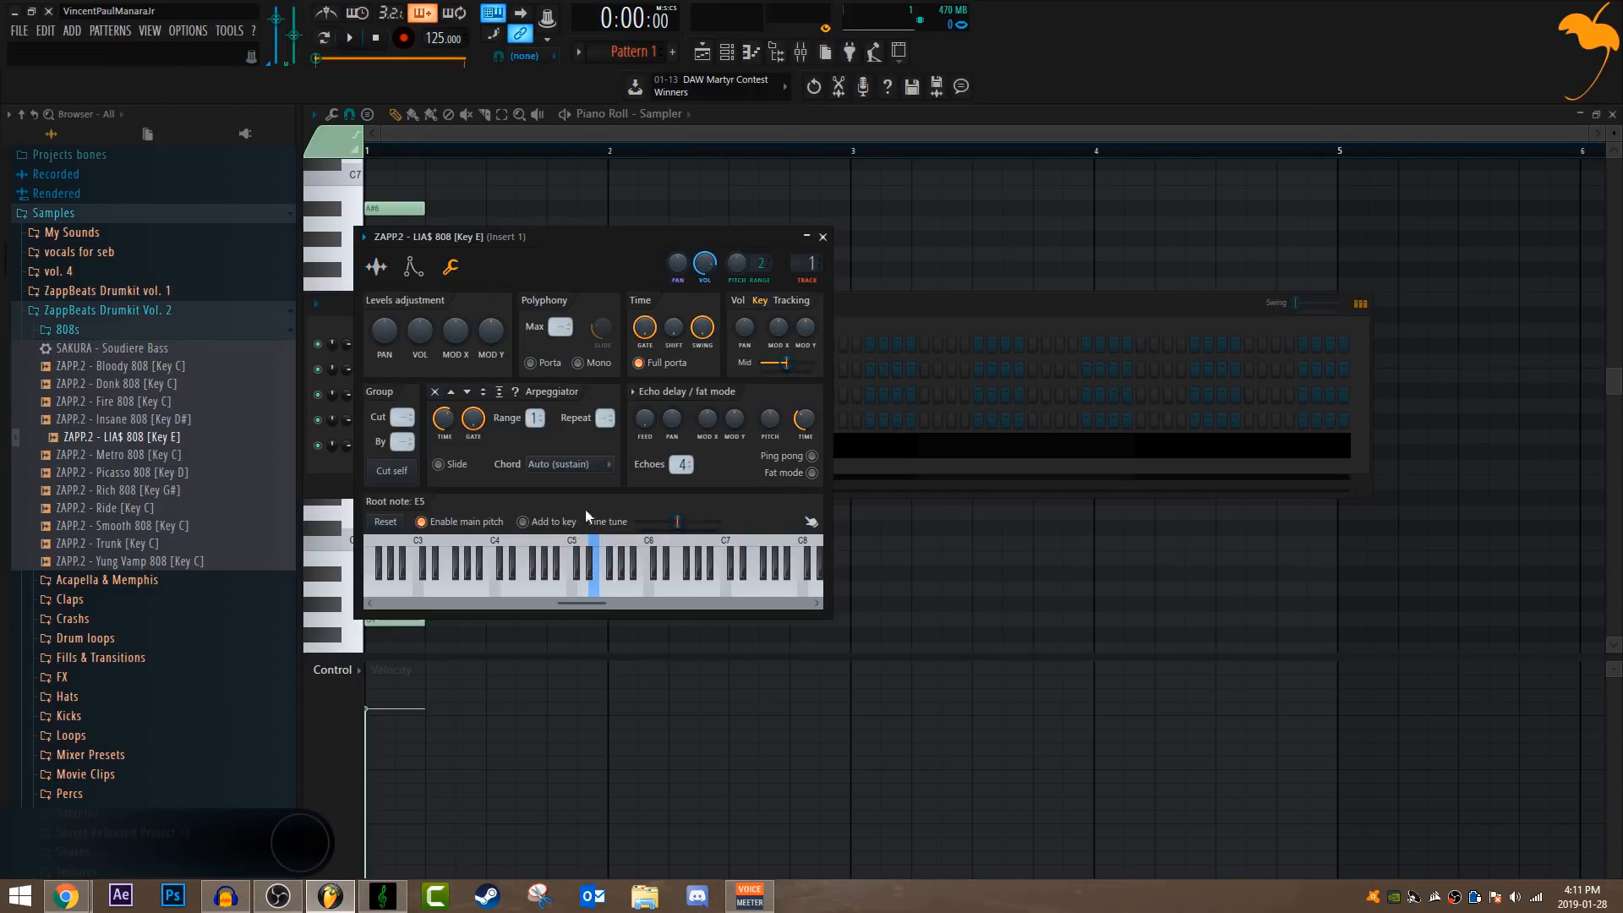
left_click(575, 585)
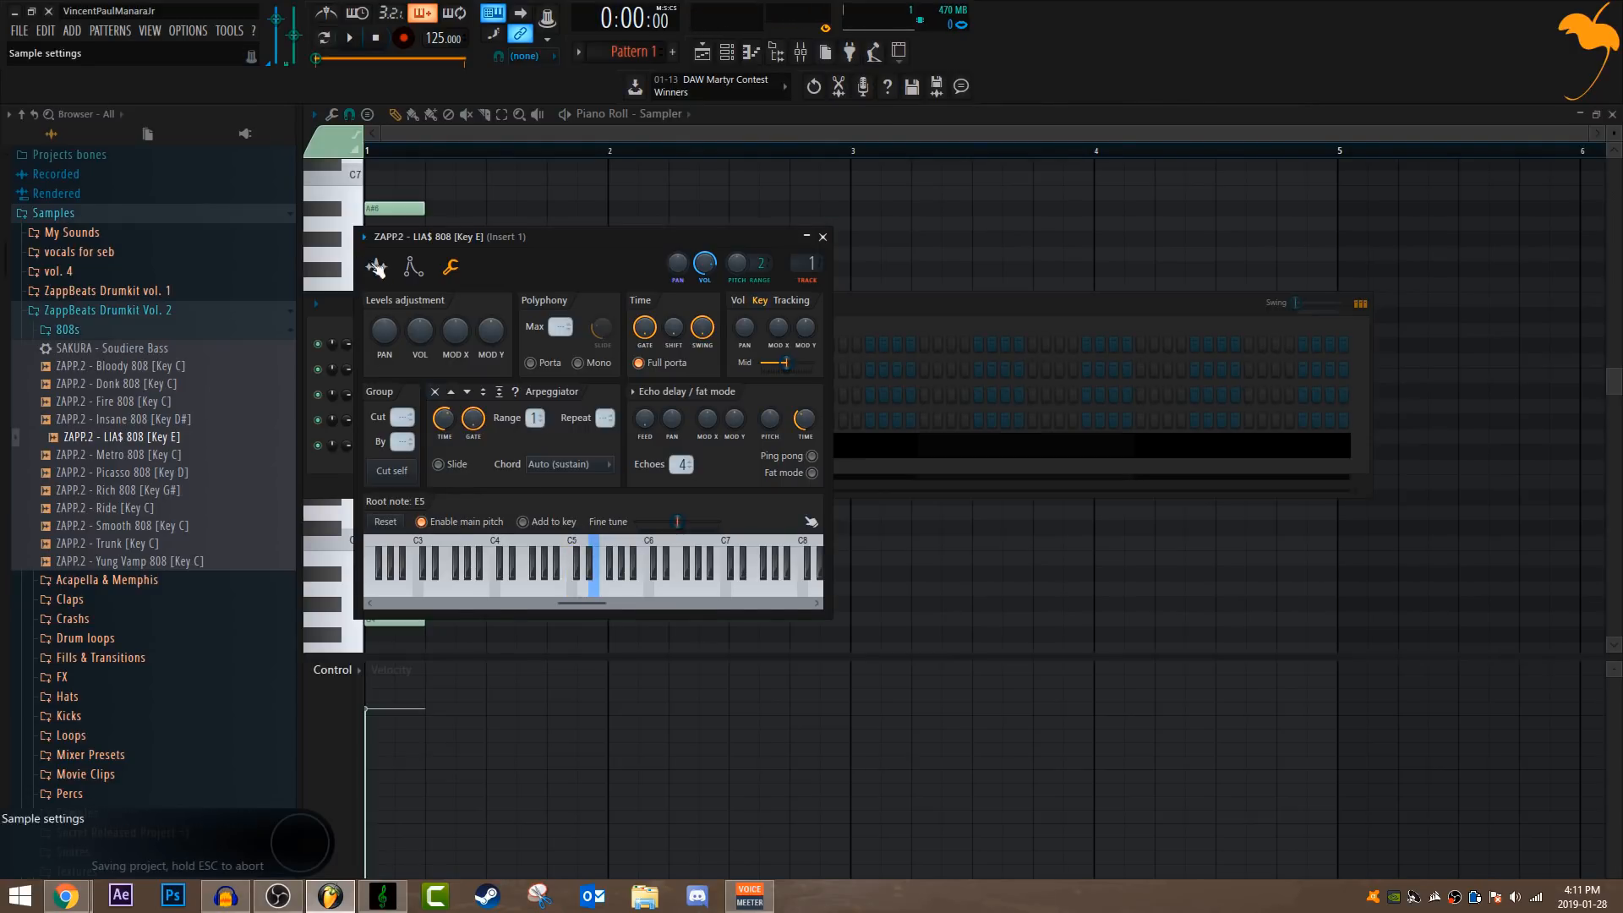
- Place a note in the LIA$ 808's piano roll and move it to the start of bar 1 at a higher pitch
key("Escape")
scroll(601, 187, "up", 3)
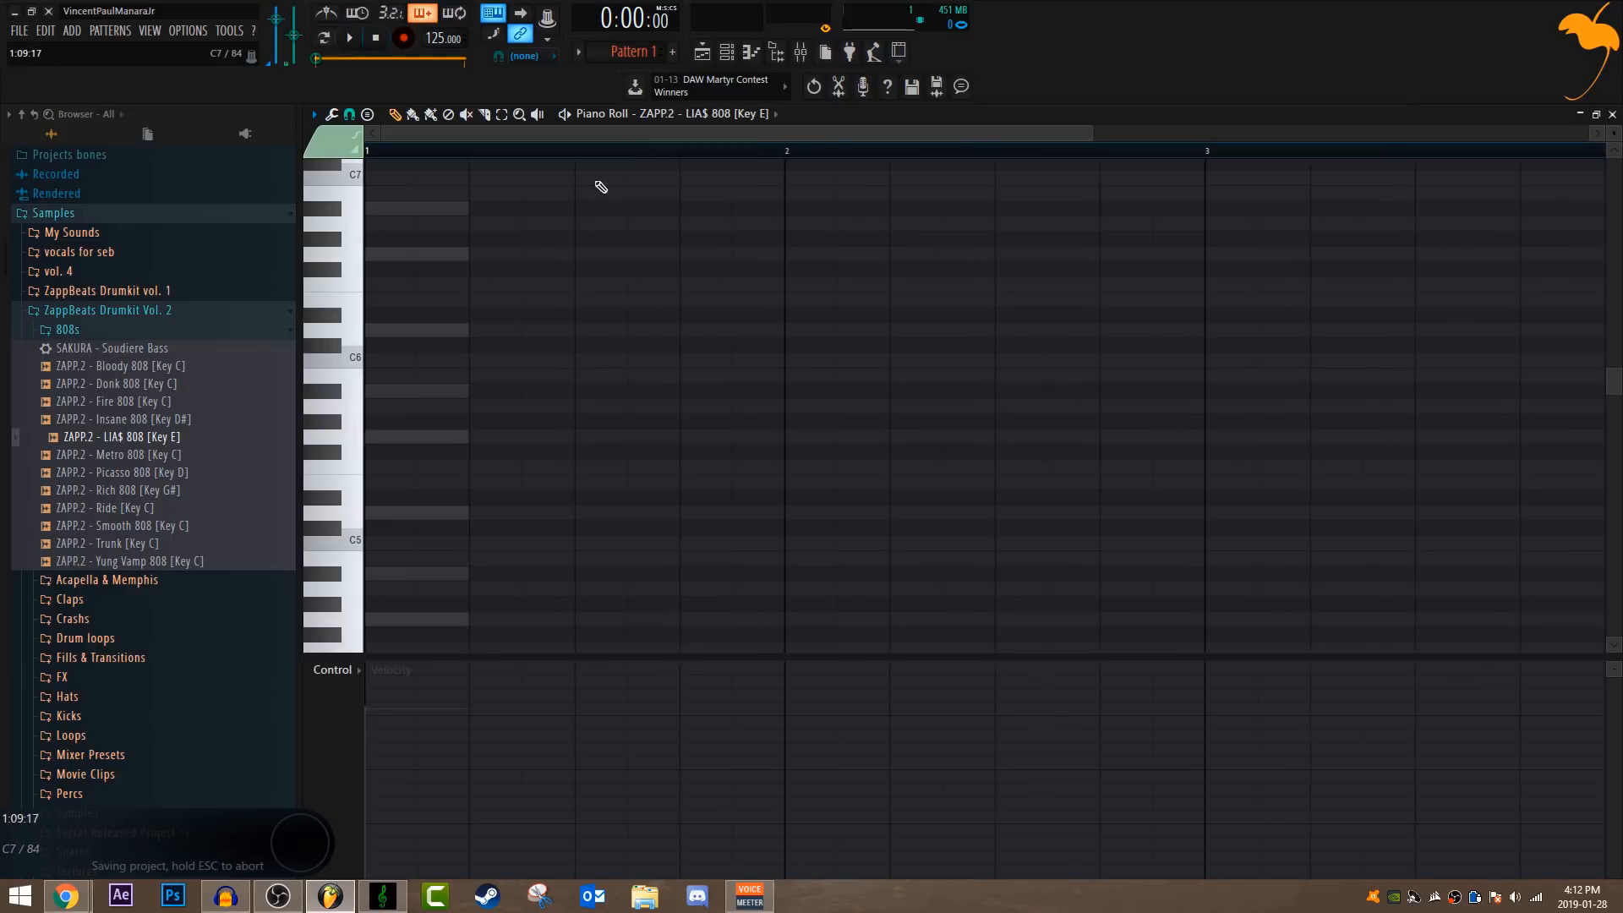
scroll(558, 387, "up", 2)
left_click(476, 422)
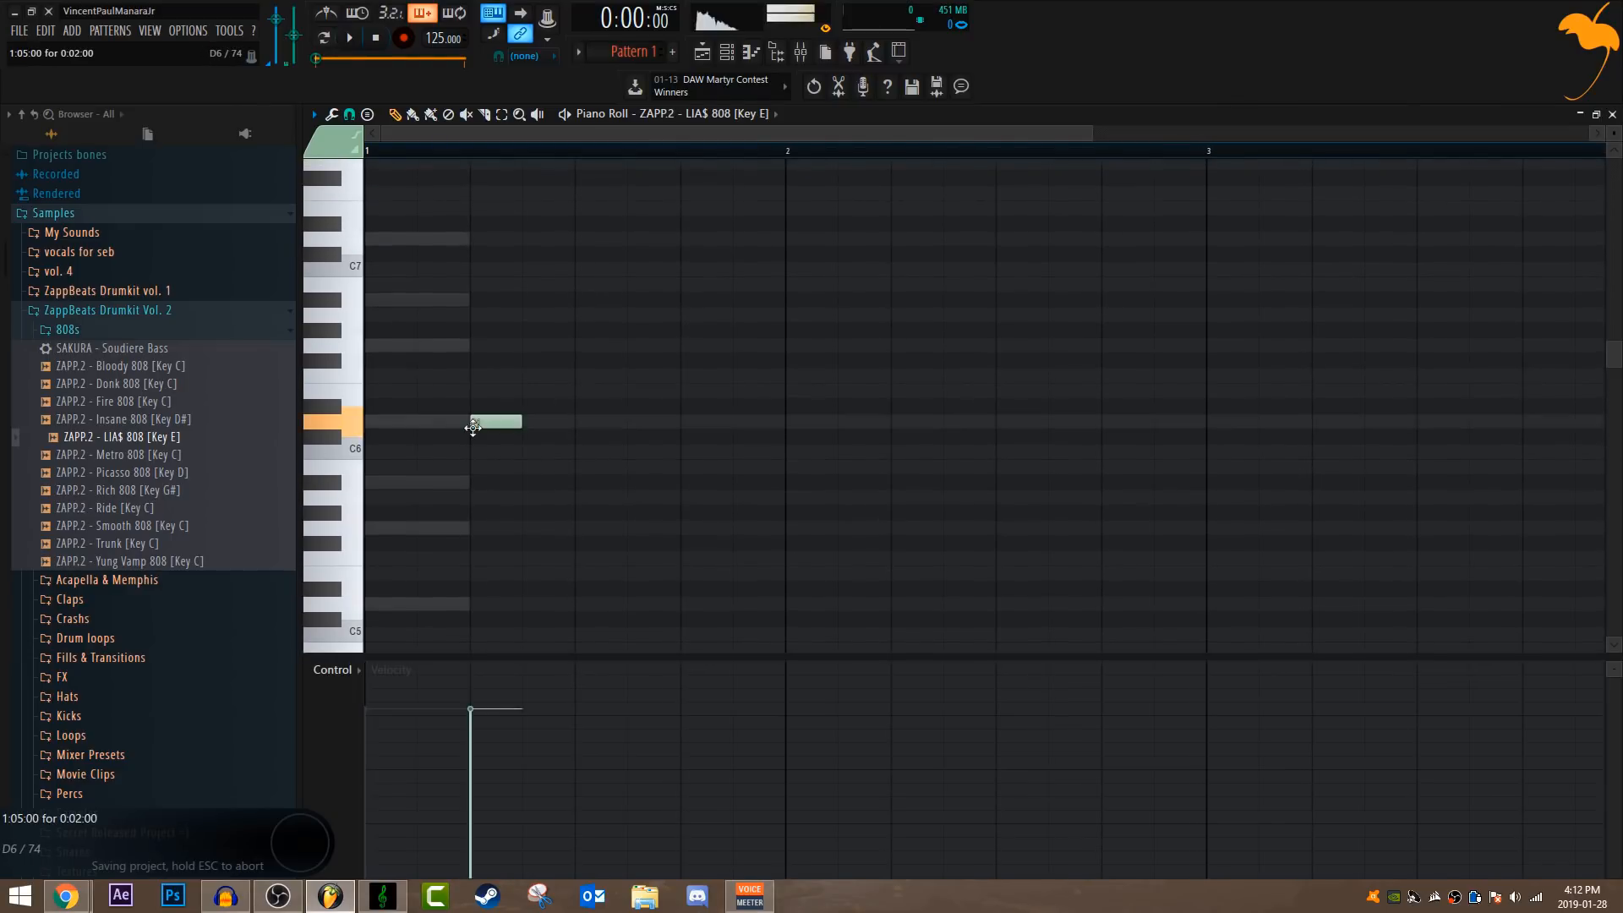
left_click_drag(483, 423, 377, 328)
- Place Pattern 1 on playlist Track 2 beneath the sample clip and raise the pitch of the 808's one-bar A#4 note
left_click(702, 52)
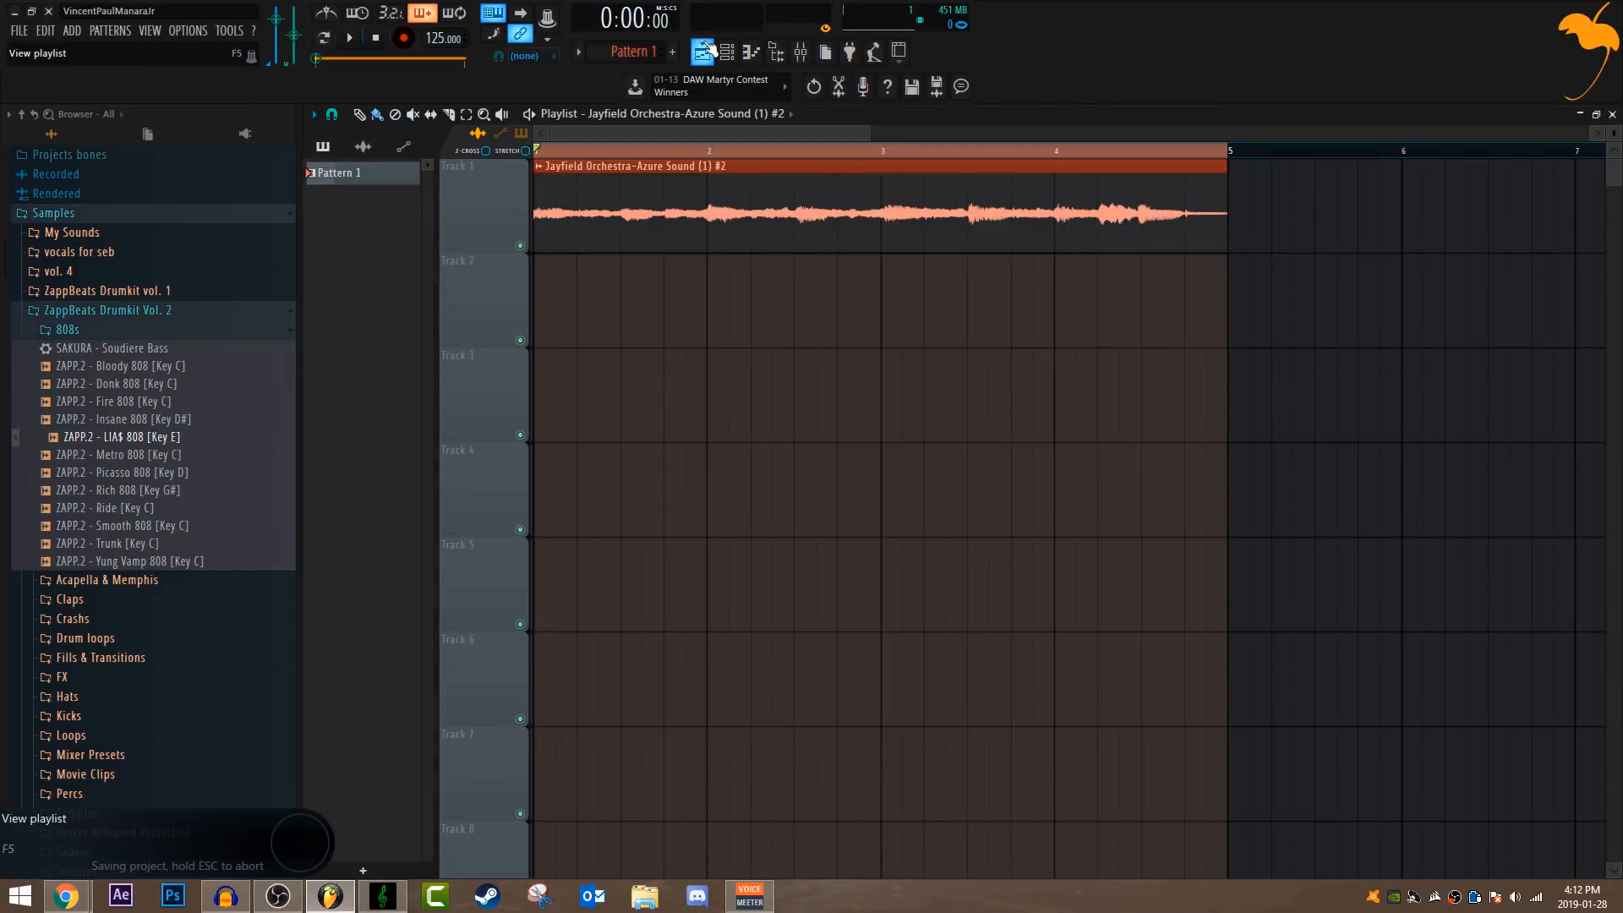
key("F6")
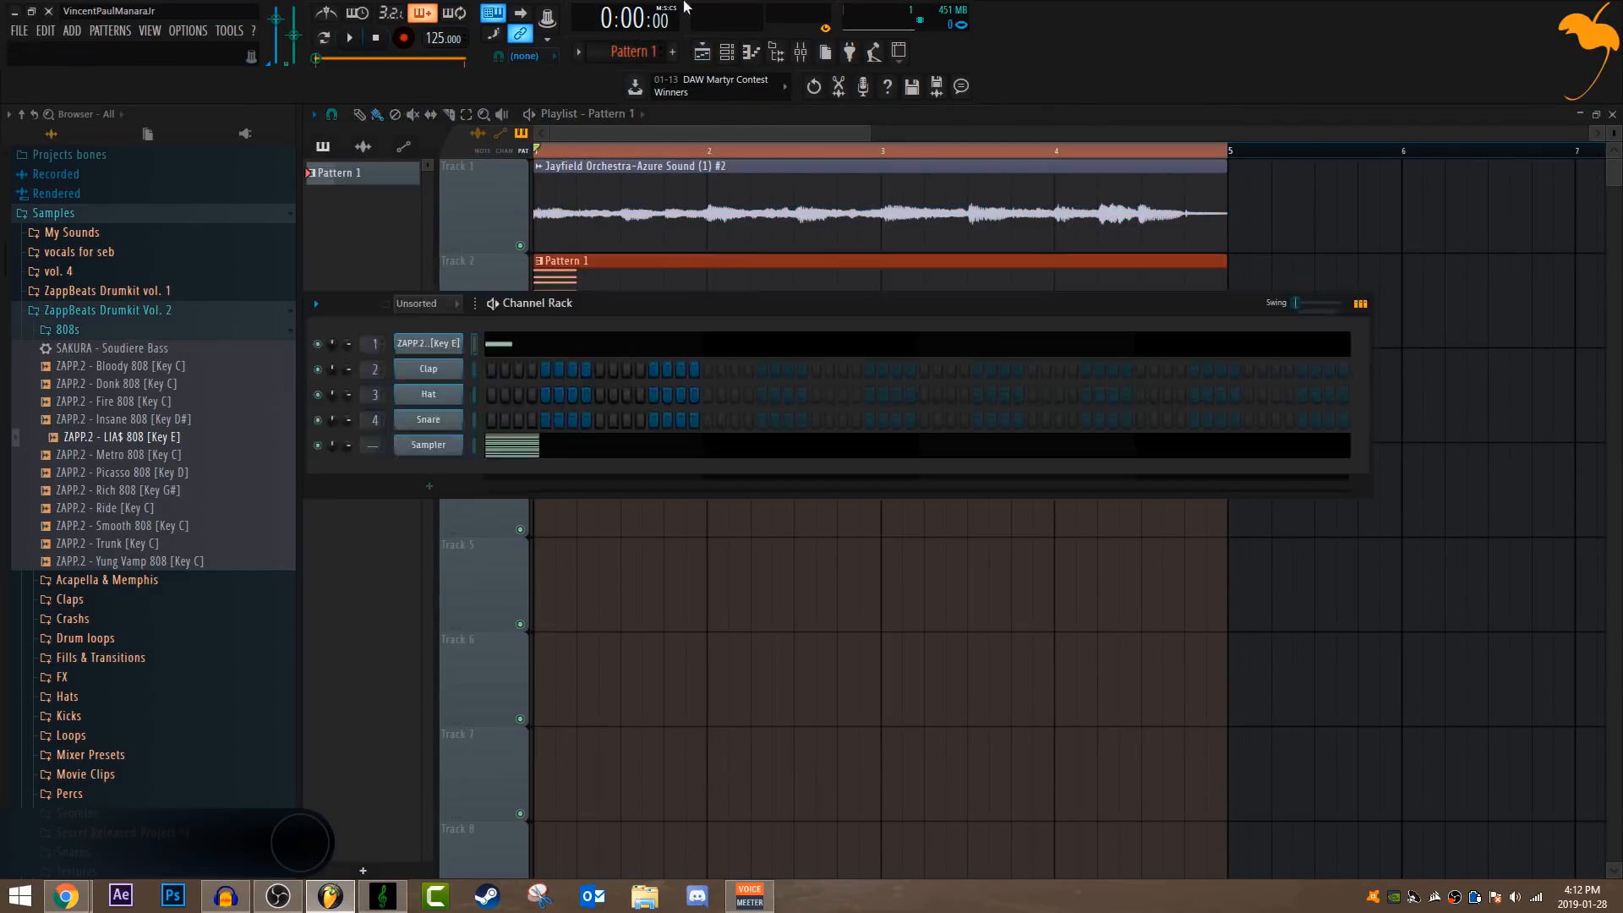
left_click(542, 366)
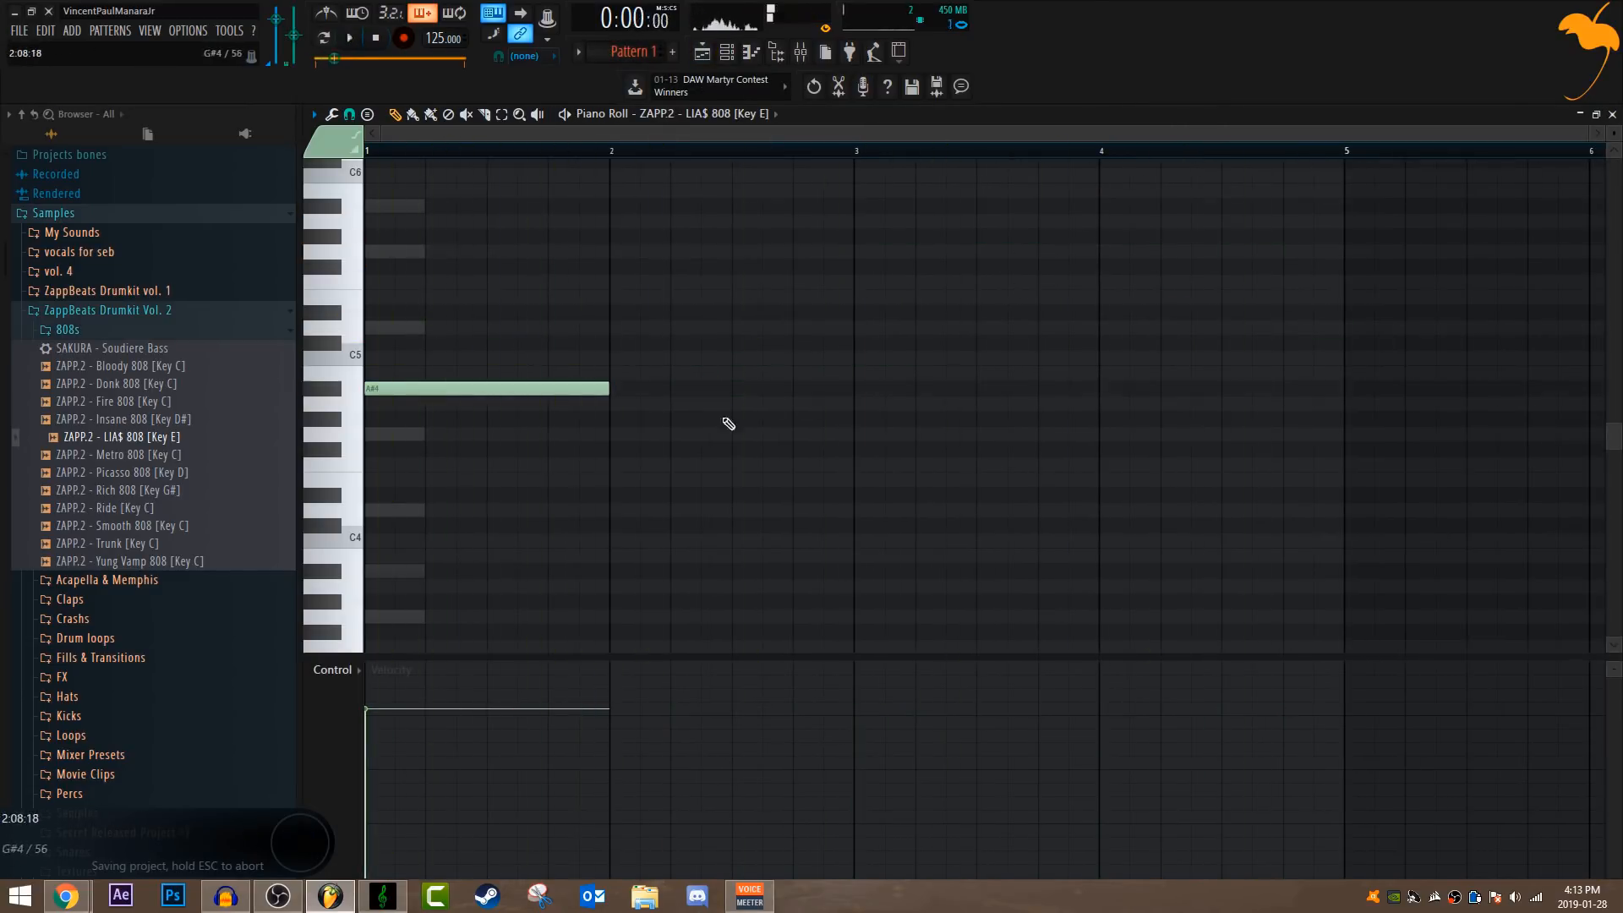
left_click_drag(558, 388, 544, 262)
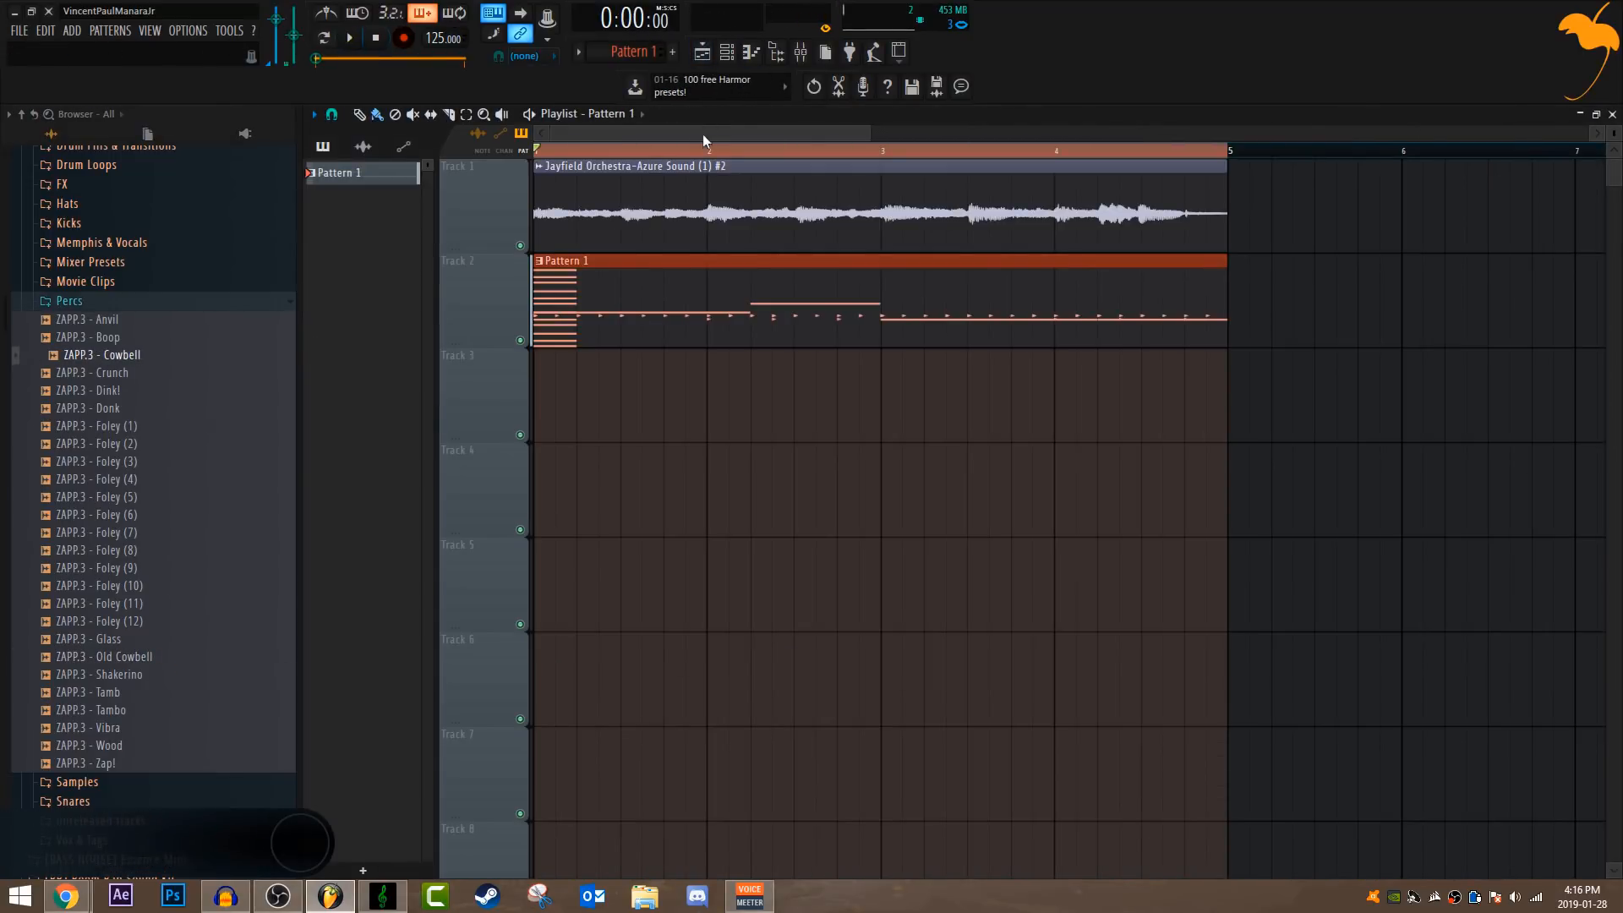
- Play the Jayfield Orchestra sample together with Pattern 1 in the playlist and stop playback
key("ctrl+s")
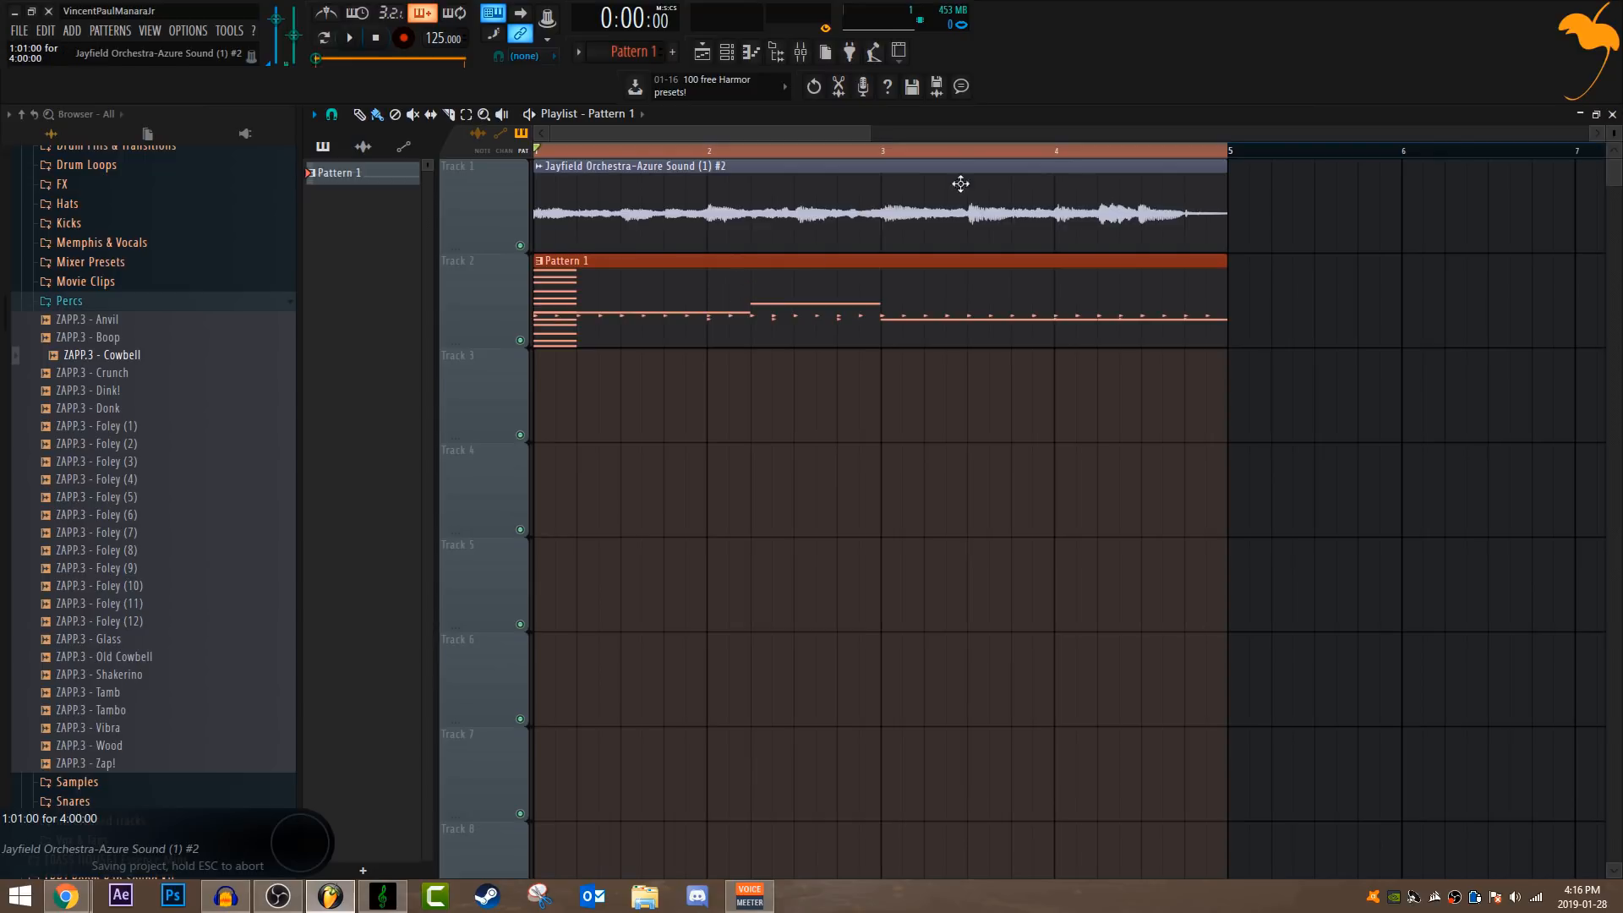
scroll(960, 177, "down", 4)
scroll(960, 177, "up", 4)
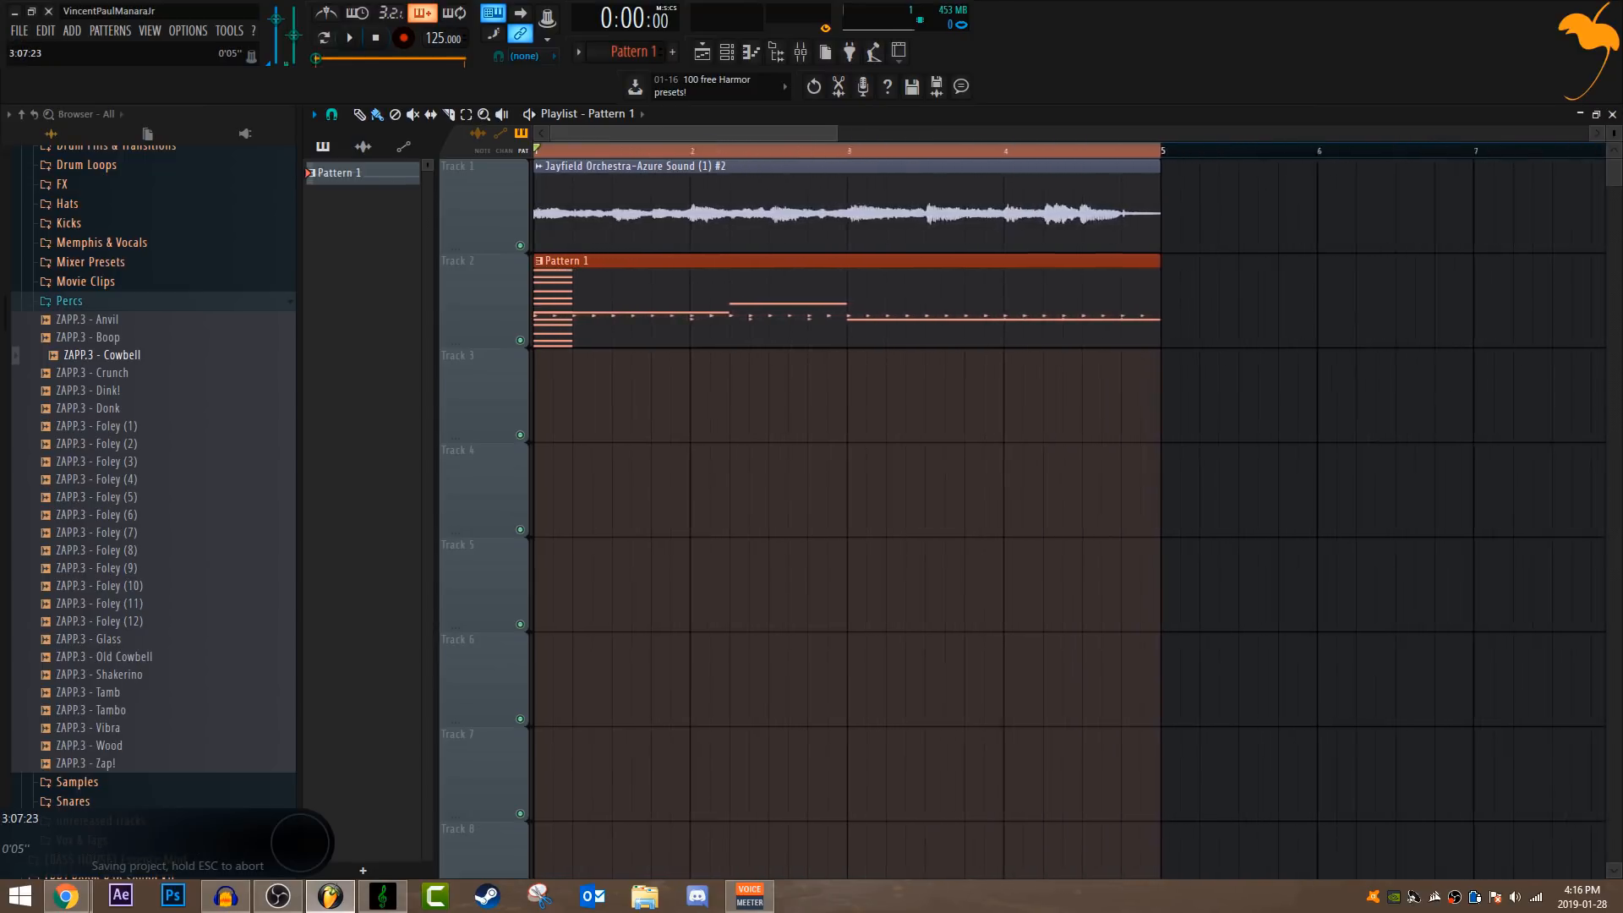
key("space")
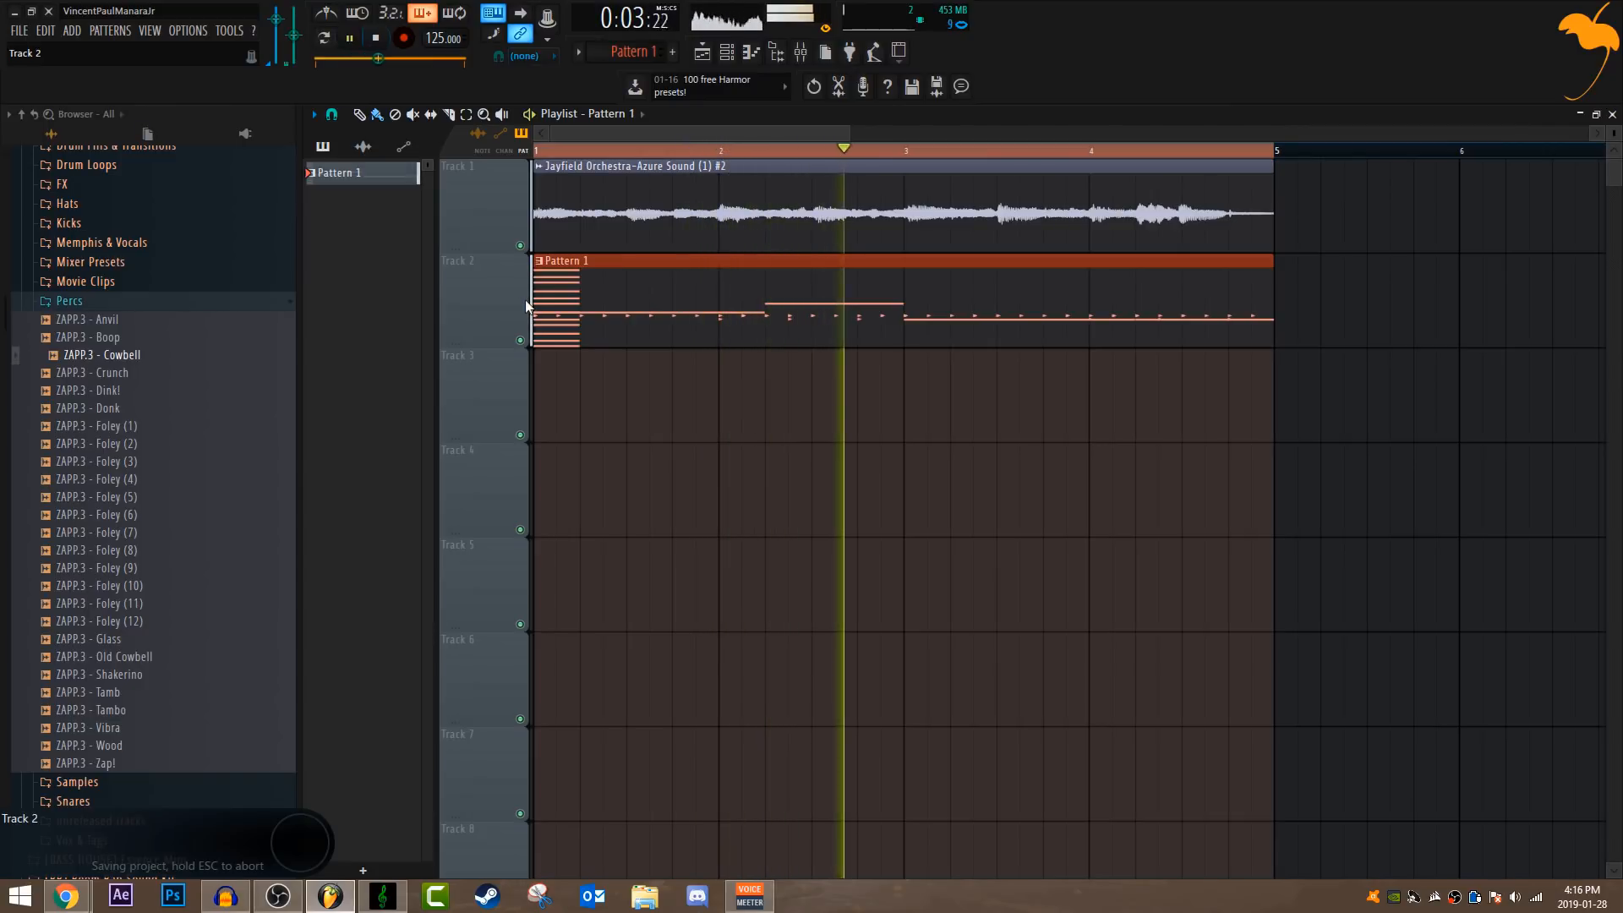
left_click(380, 41)
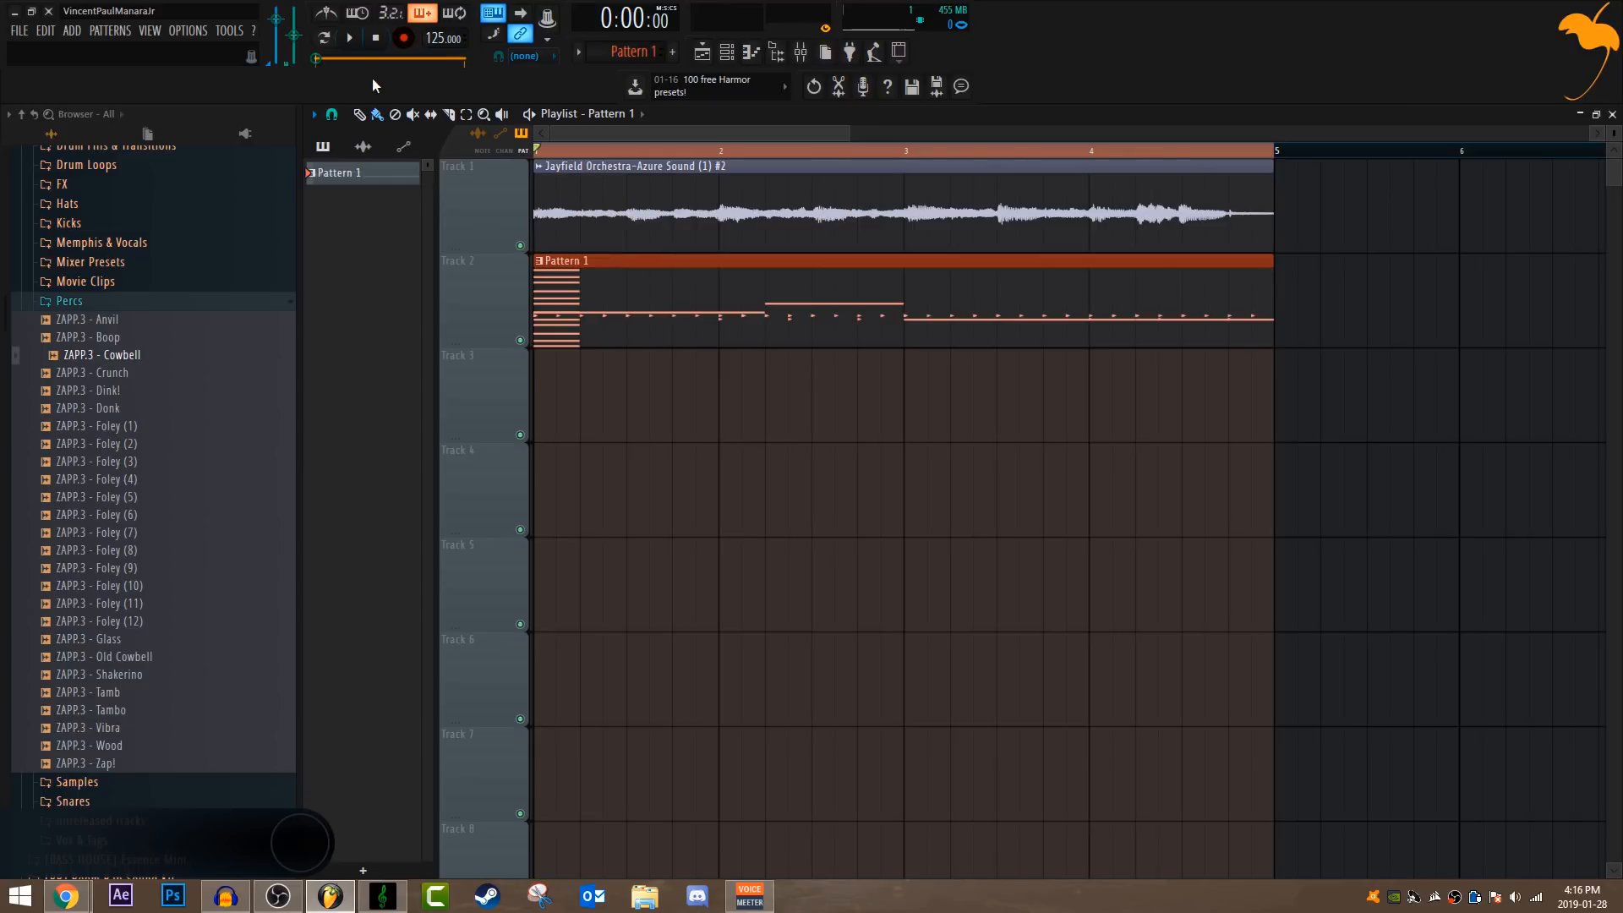
key("ctrl+s")
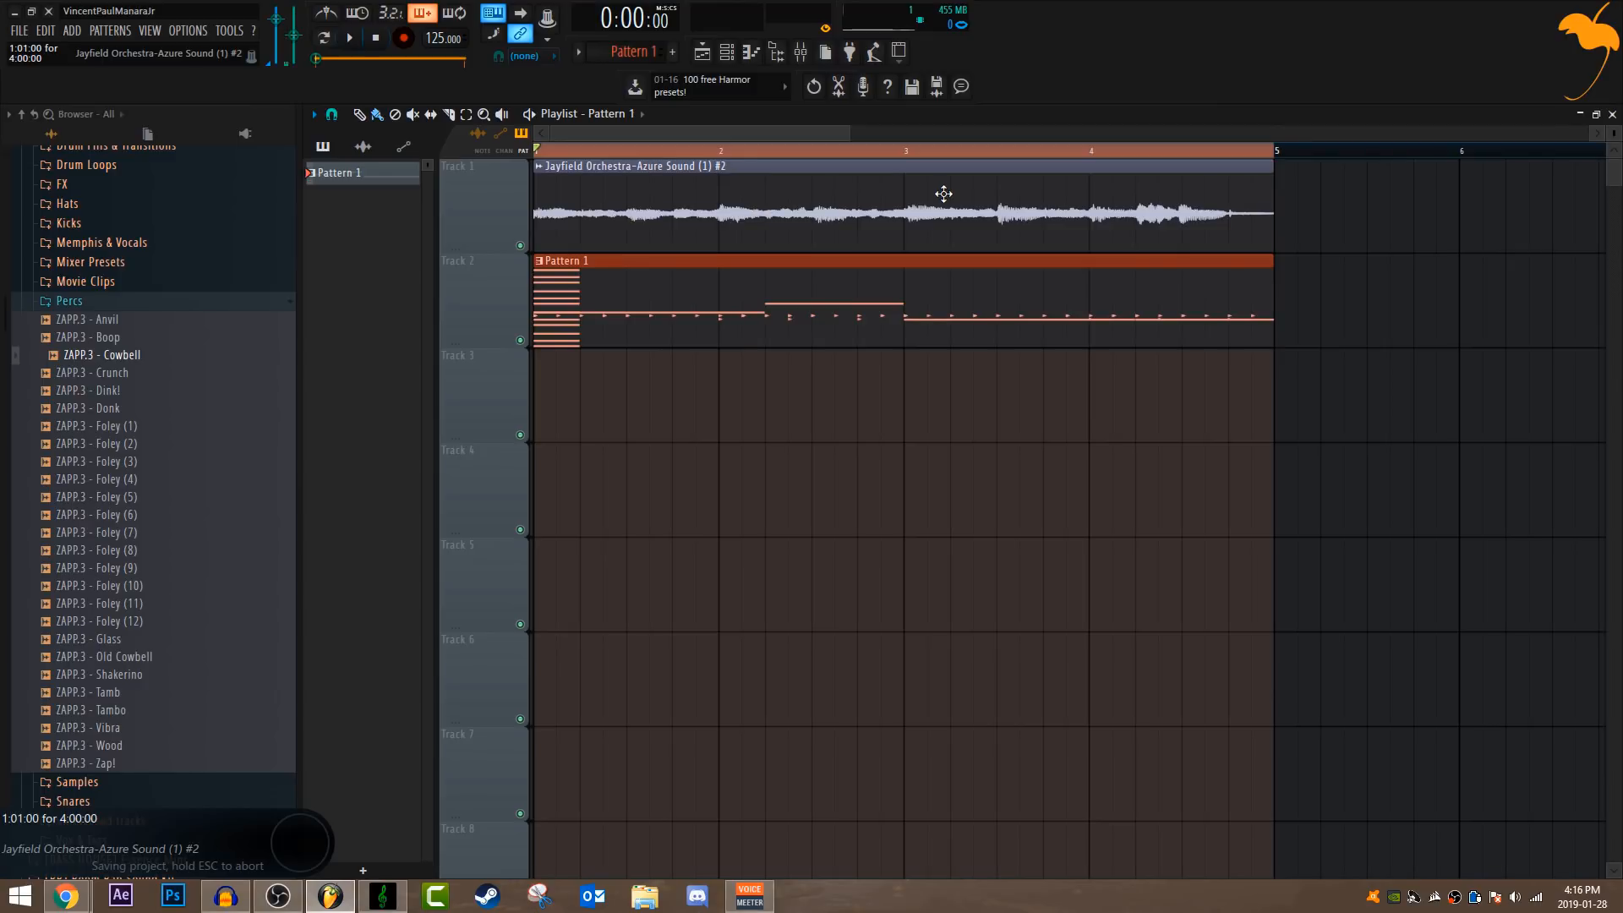
- Route the Jayfield Orchestra-Azure Sound (1) #2 sample to mixer track Insert 1
left_click(592, 200)
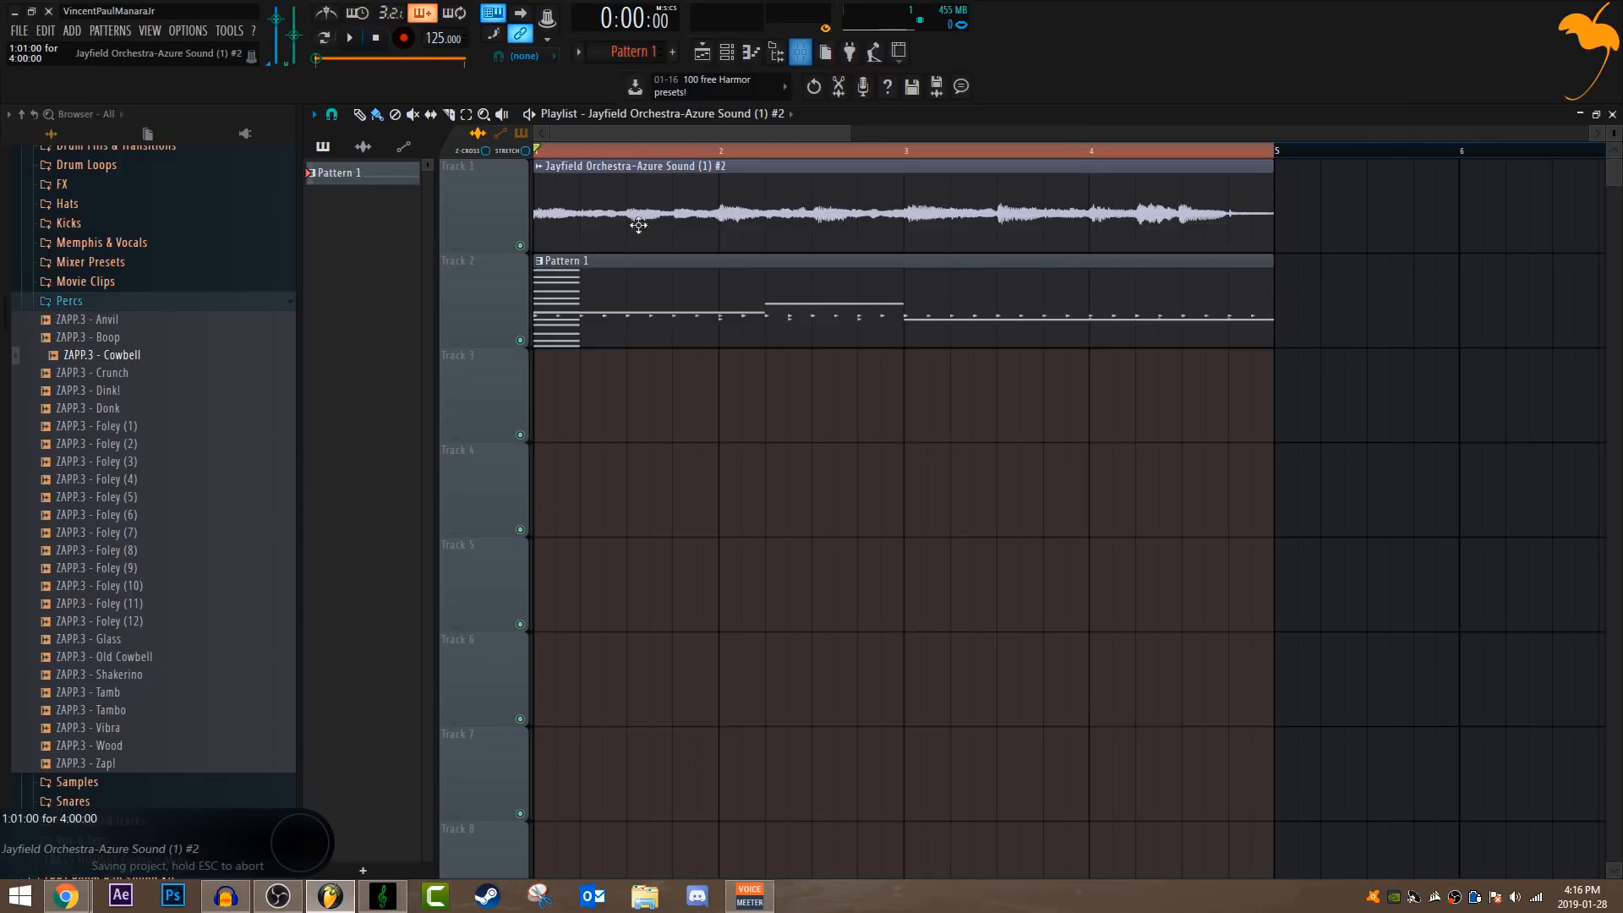
left_click(812, 53)
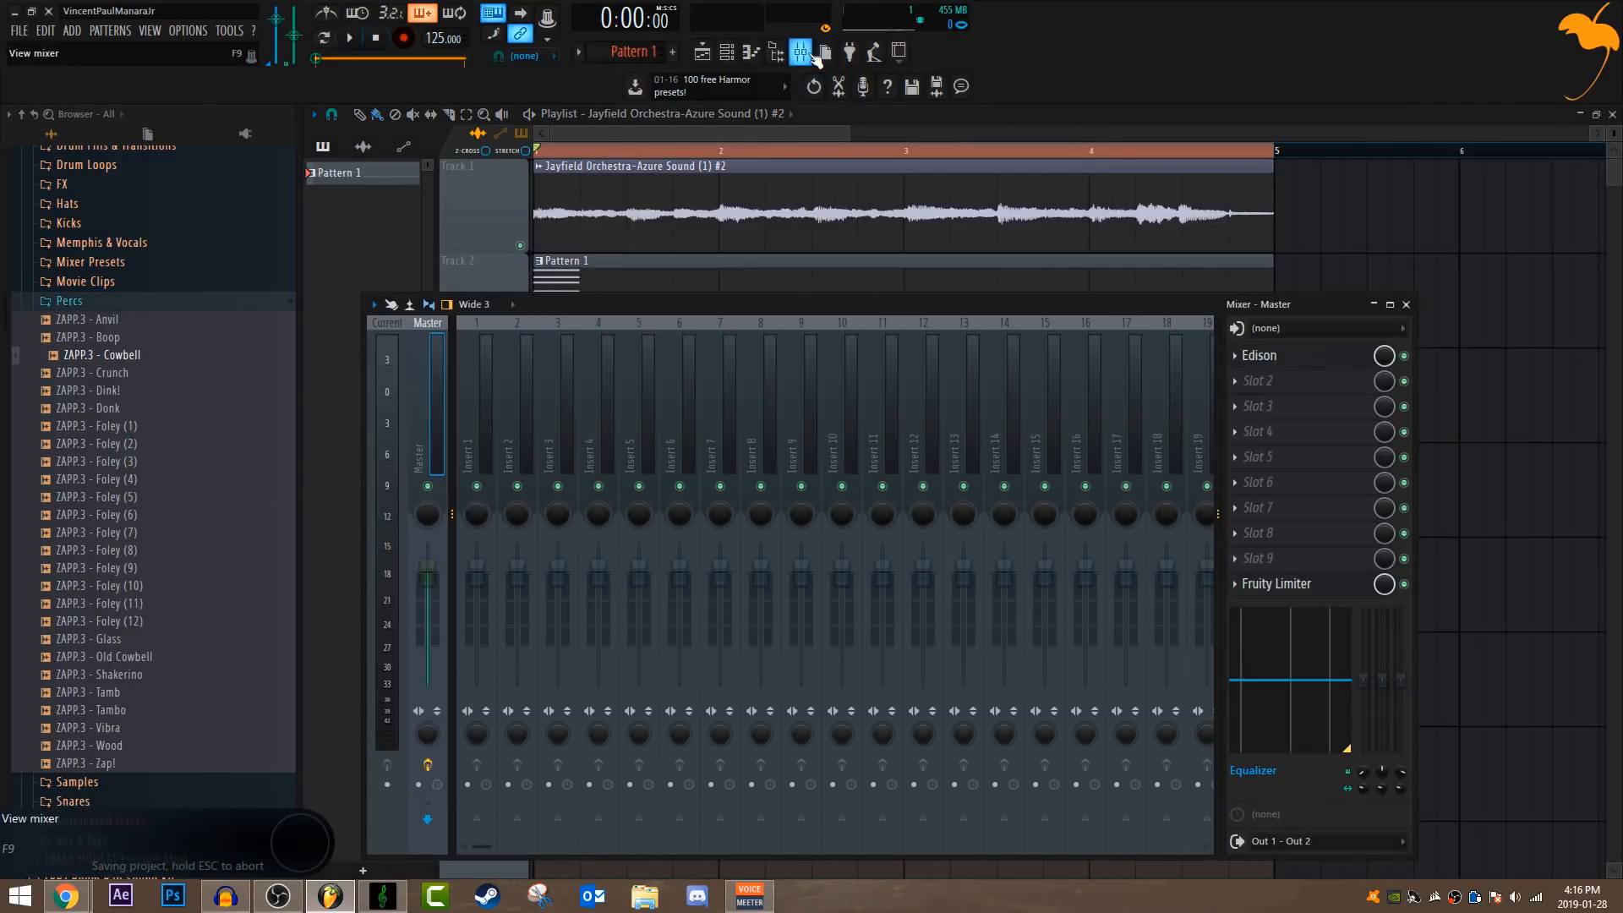
right_click(475, 424)
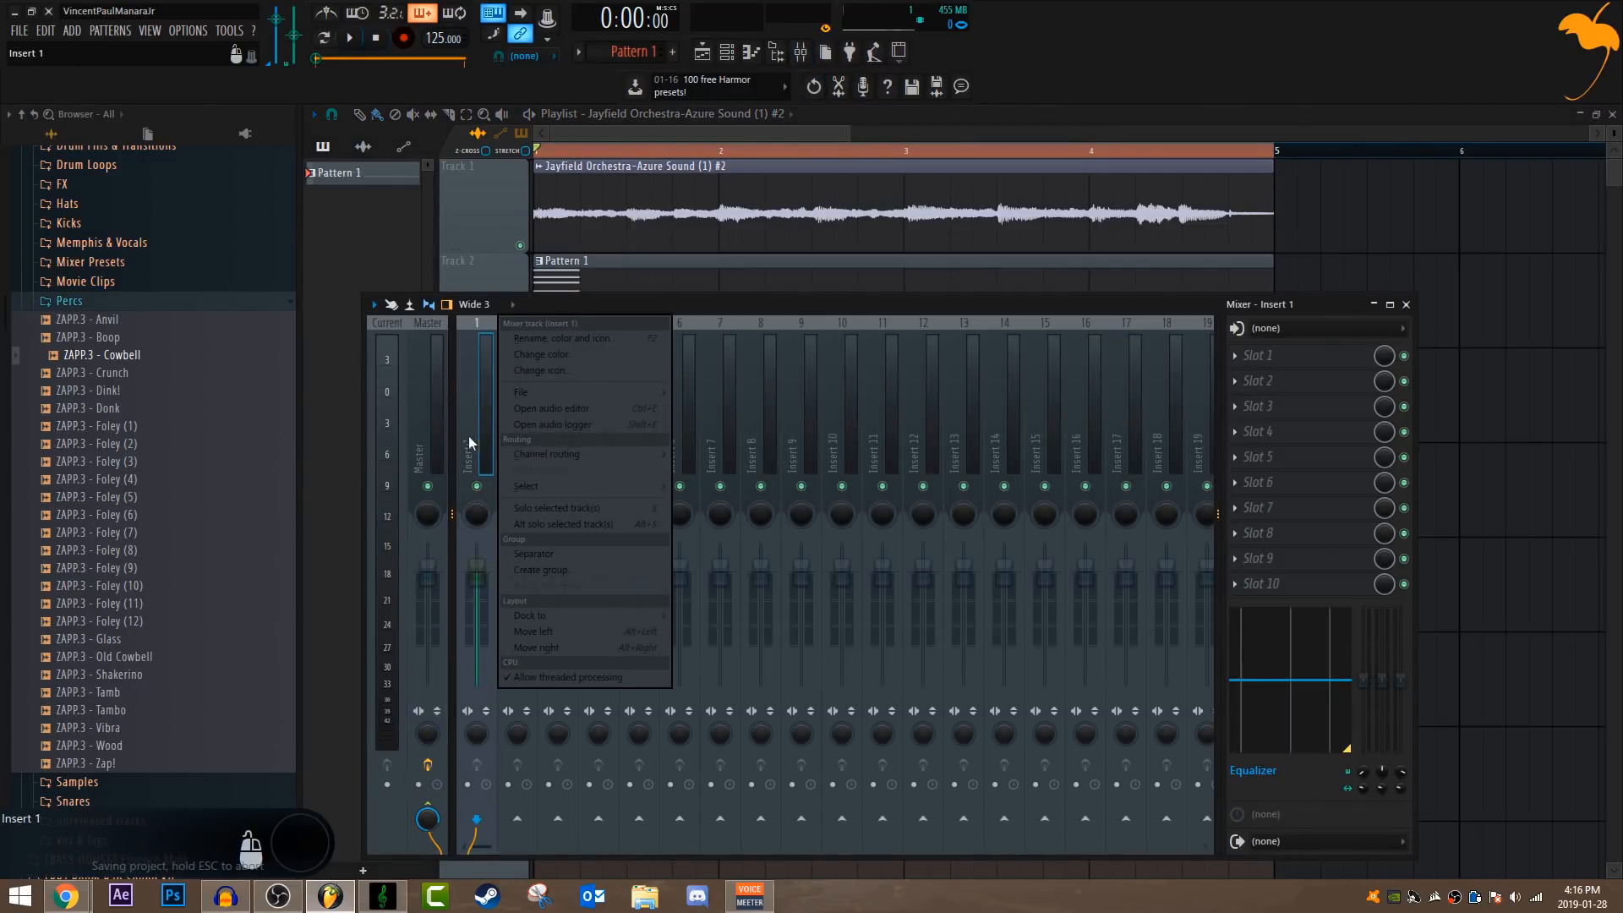
mouse_move(557, 460)
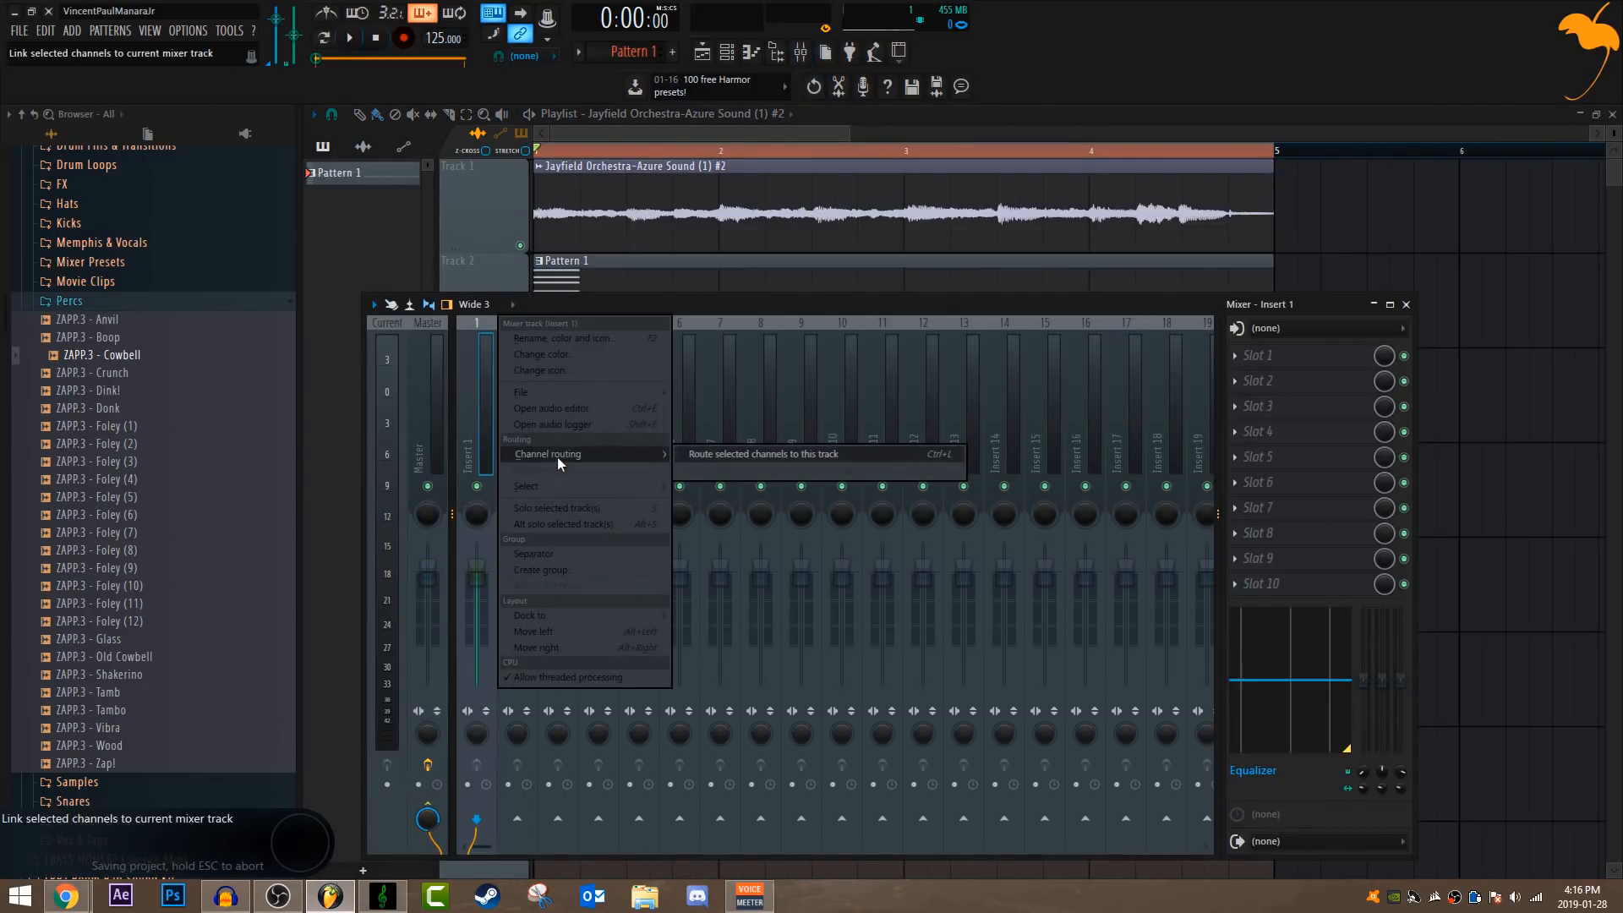
left_click(720, 455)
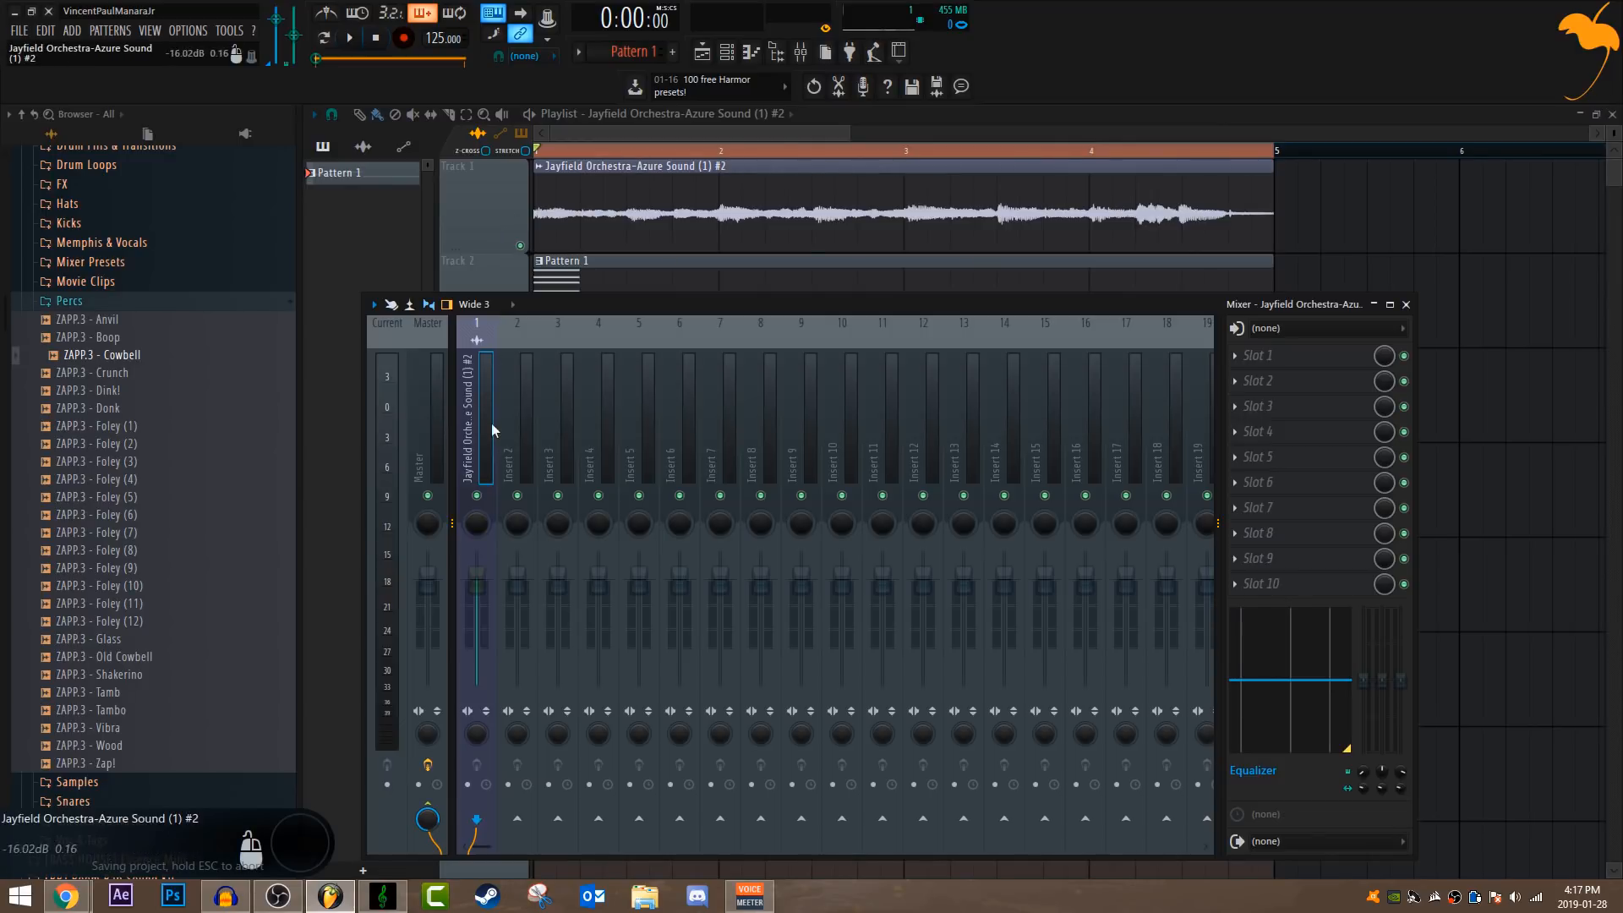
- Solo the sample's playlist track and play it while watching its level in the mixer
left_click(527, 247)
left_click(350, 38)
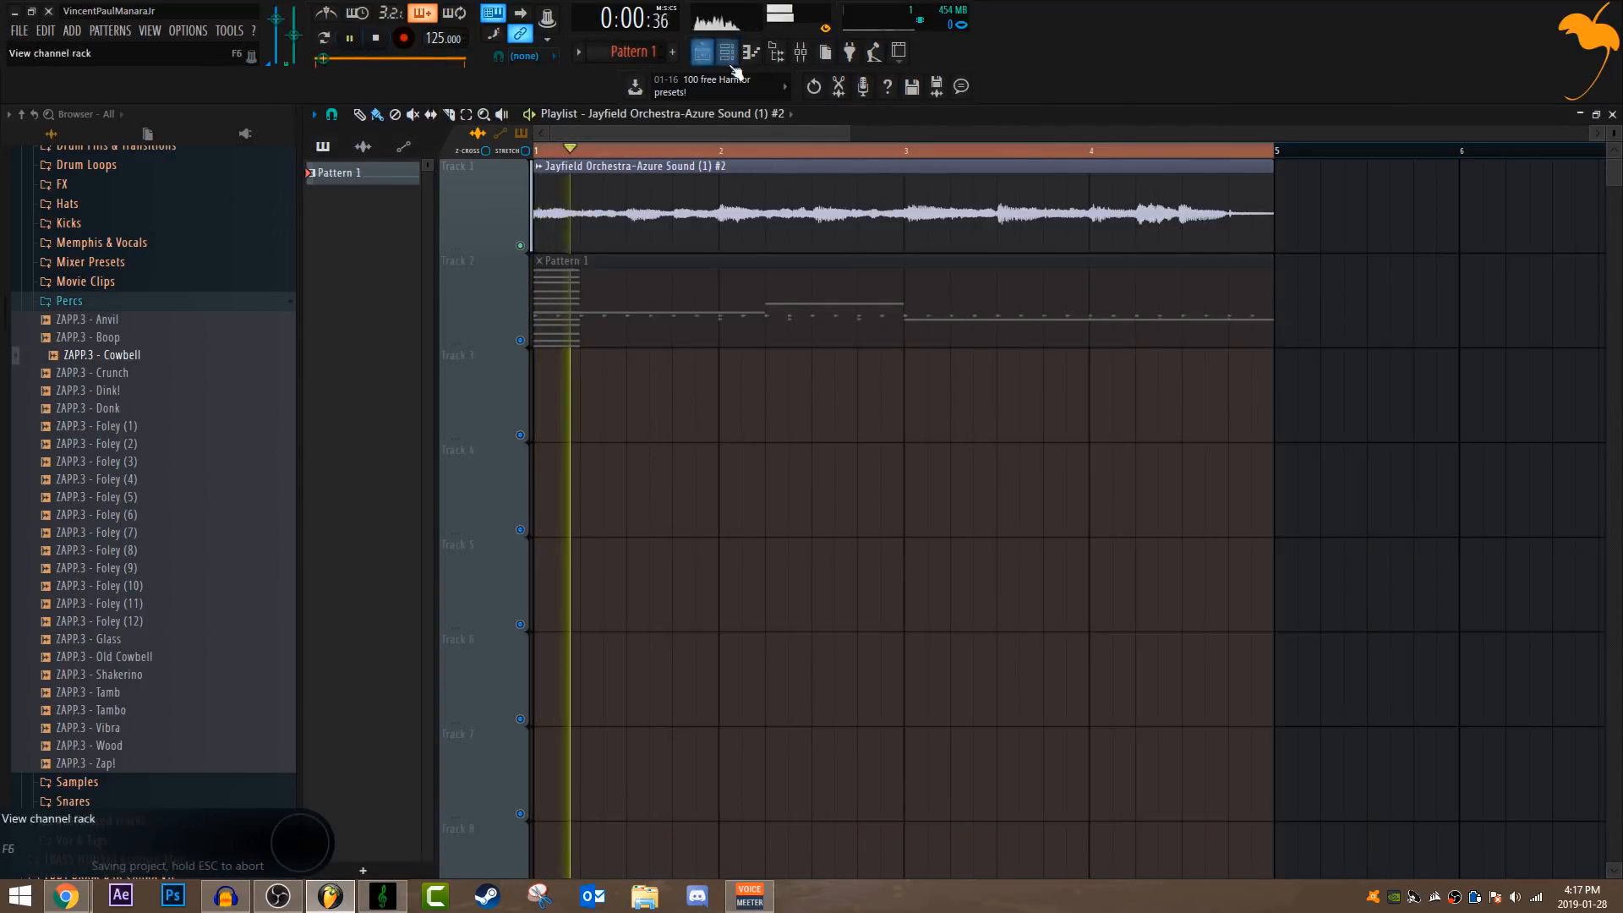
left_click(801, 53)
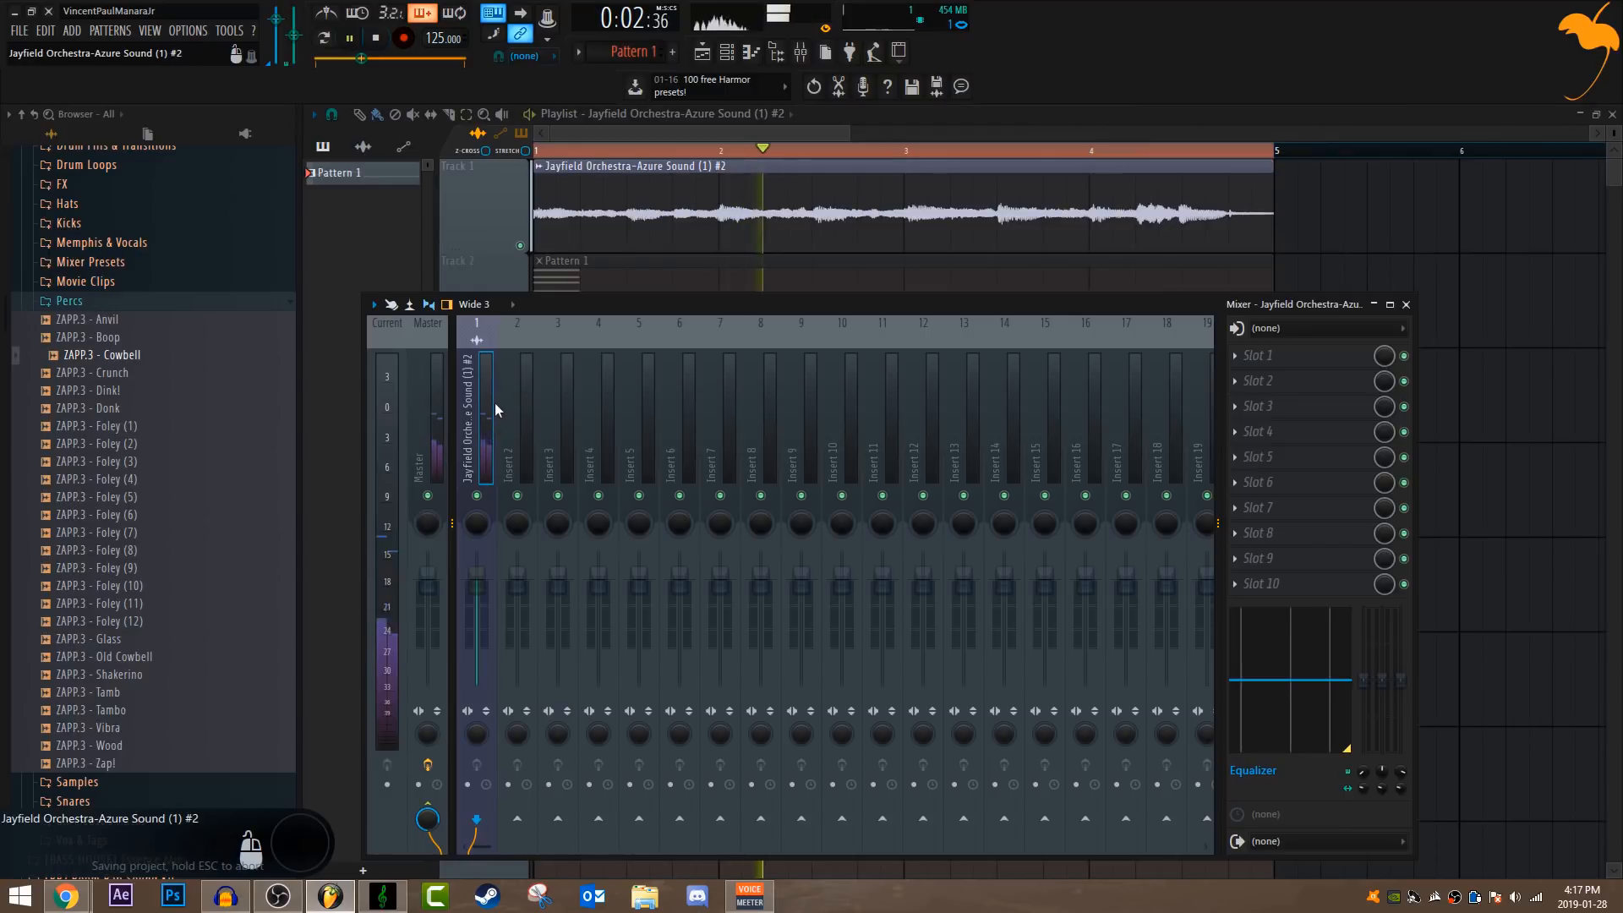
left_click(354, 39)
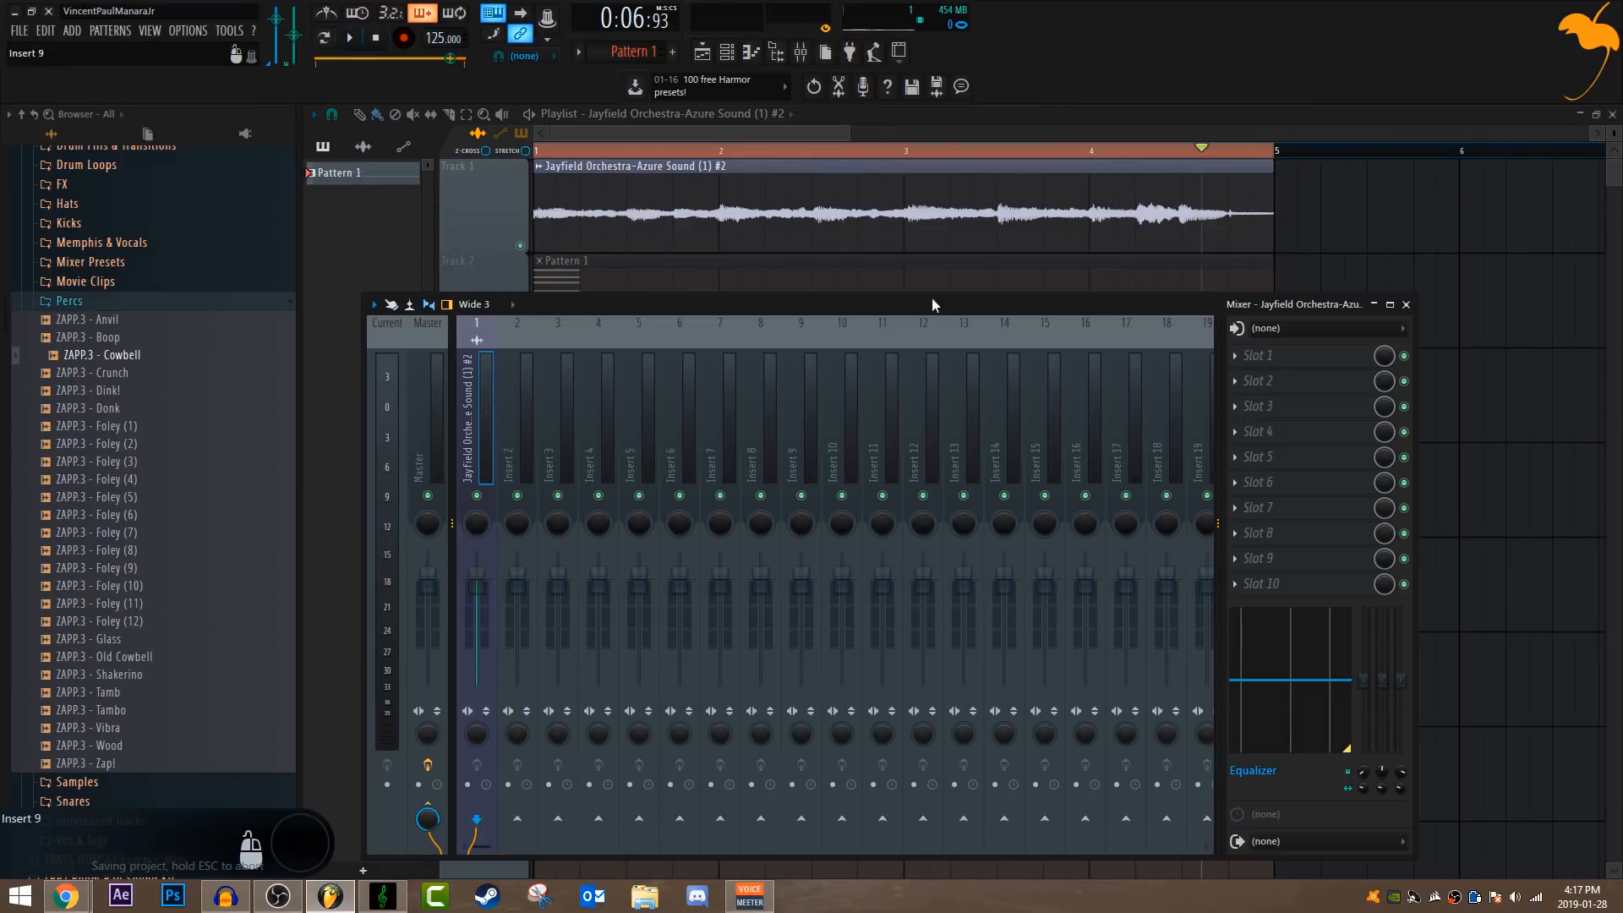
- Add Fruity parametric EQ 2 to slot 1 of the sample's mixer track and move its window clear of that track
left_click(1253, 376)
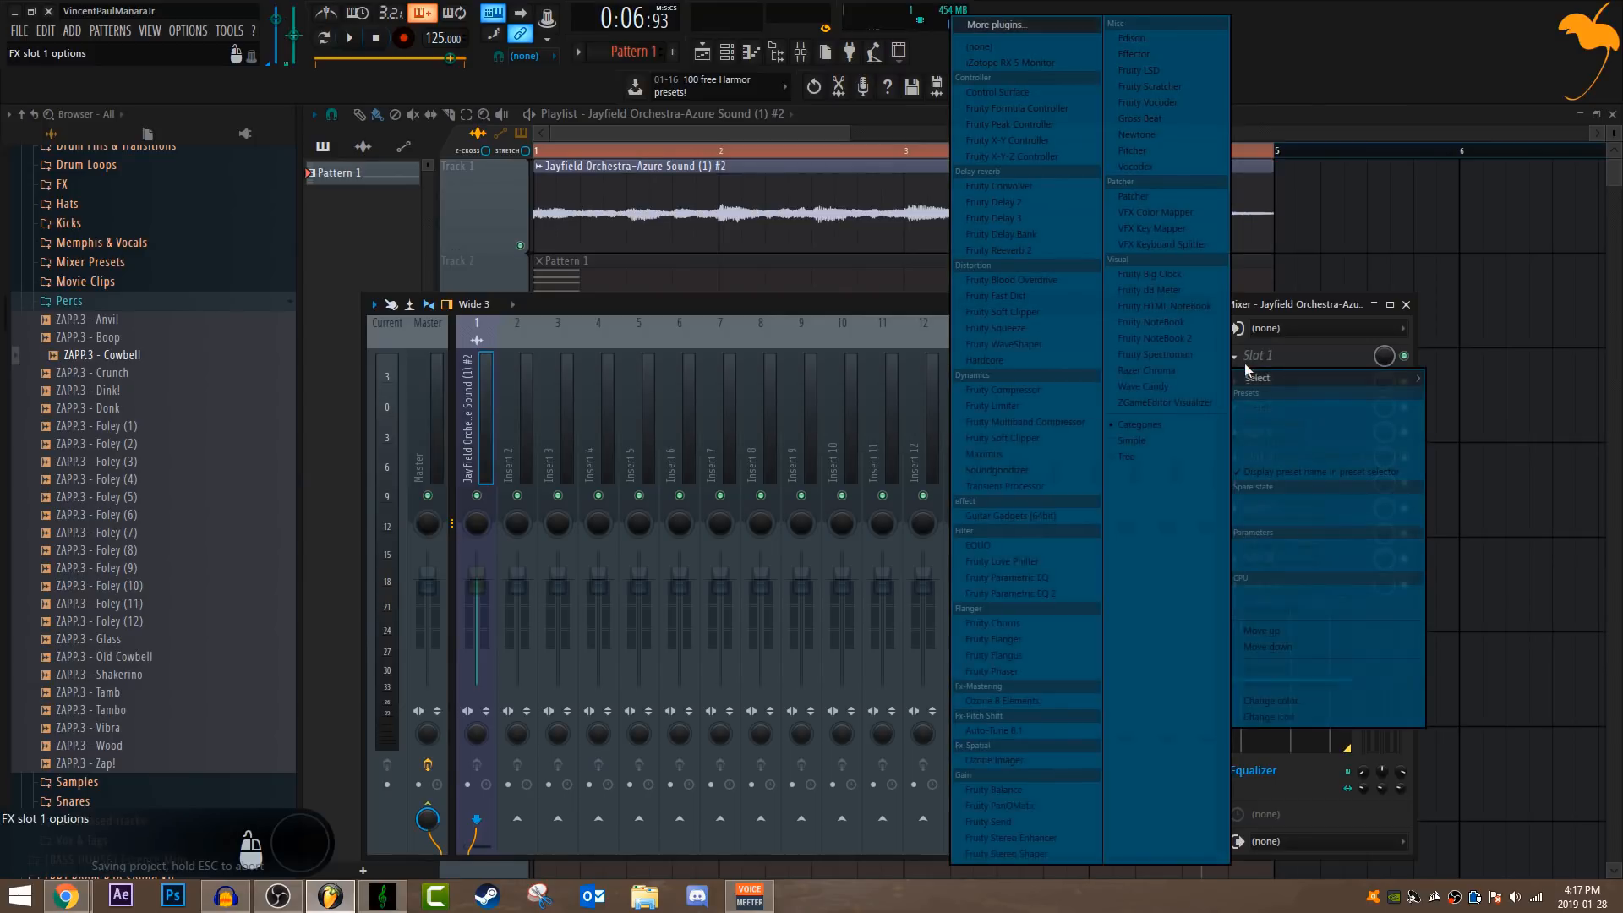
left_click(1072, 594)
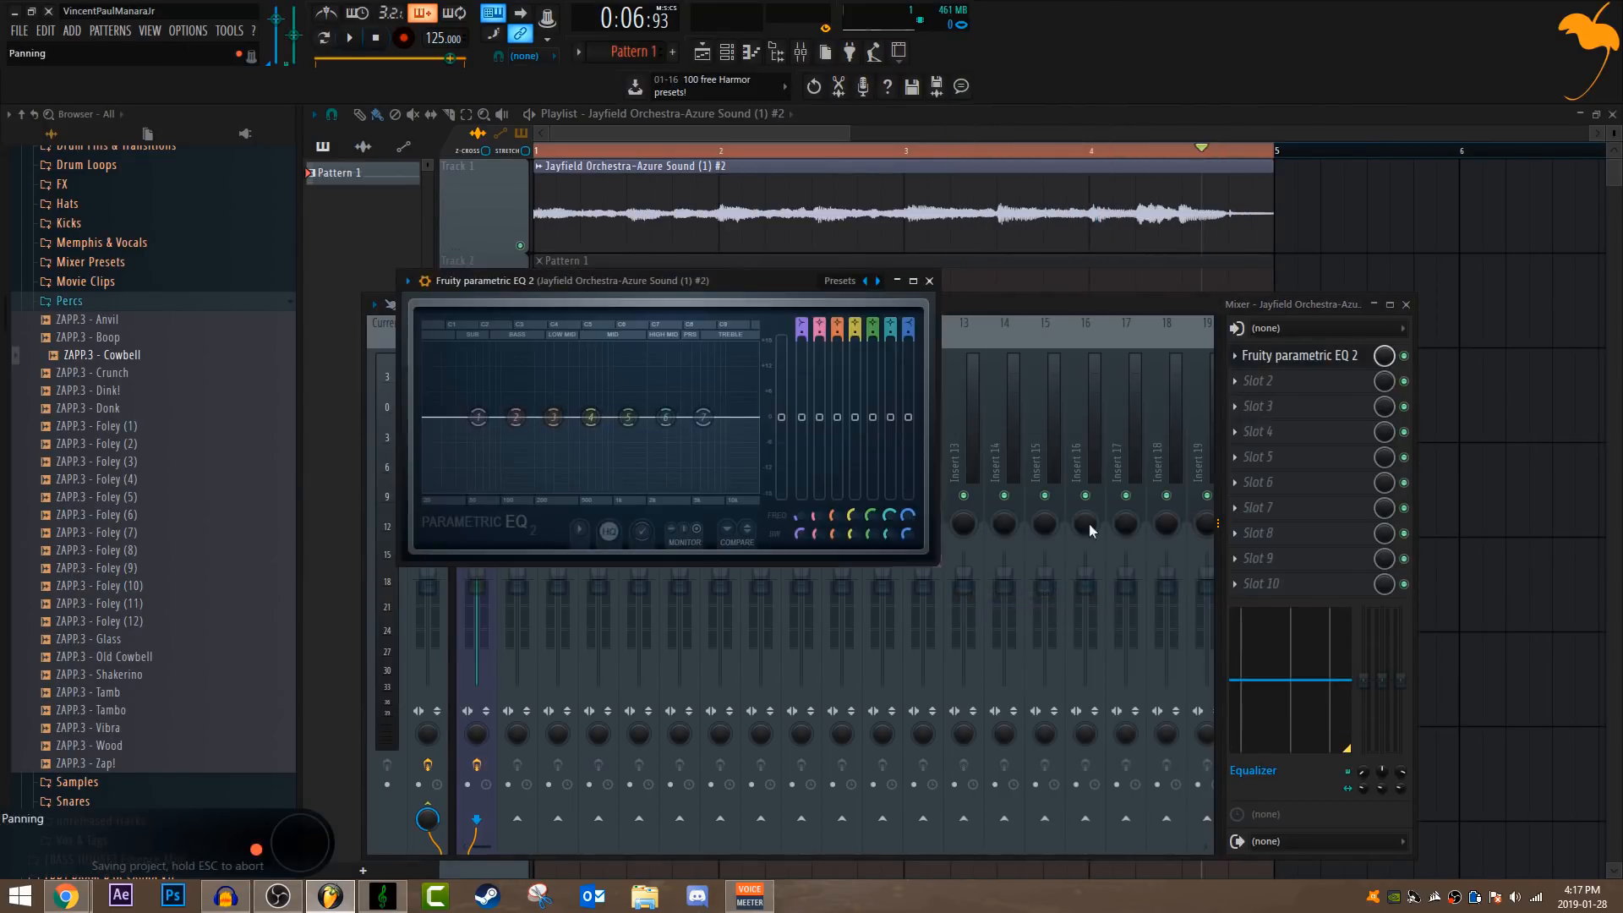
left_click_drag(869, 279, 1199, 323)
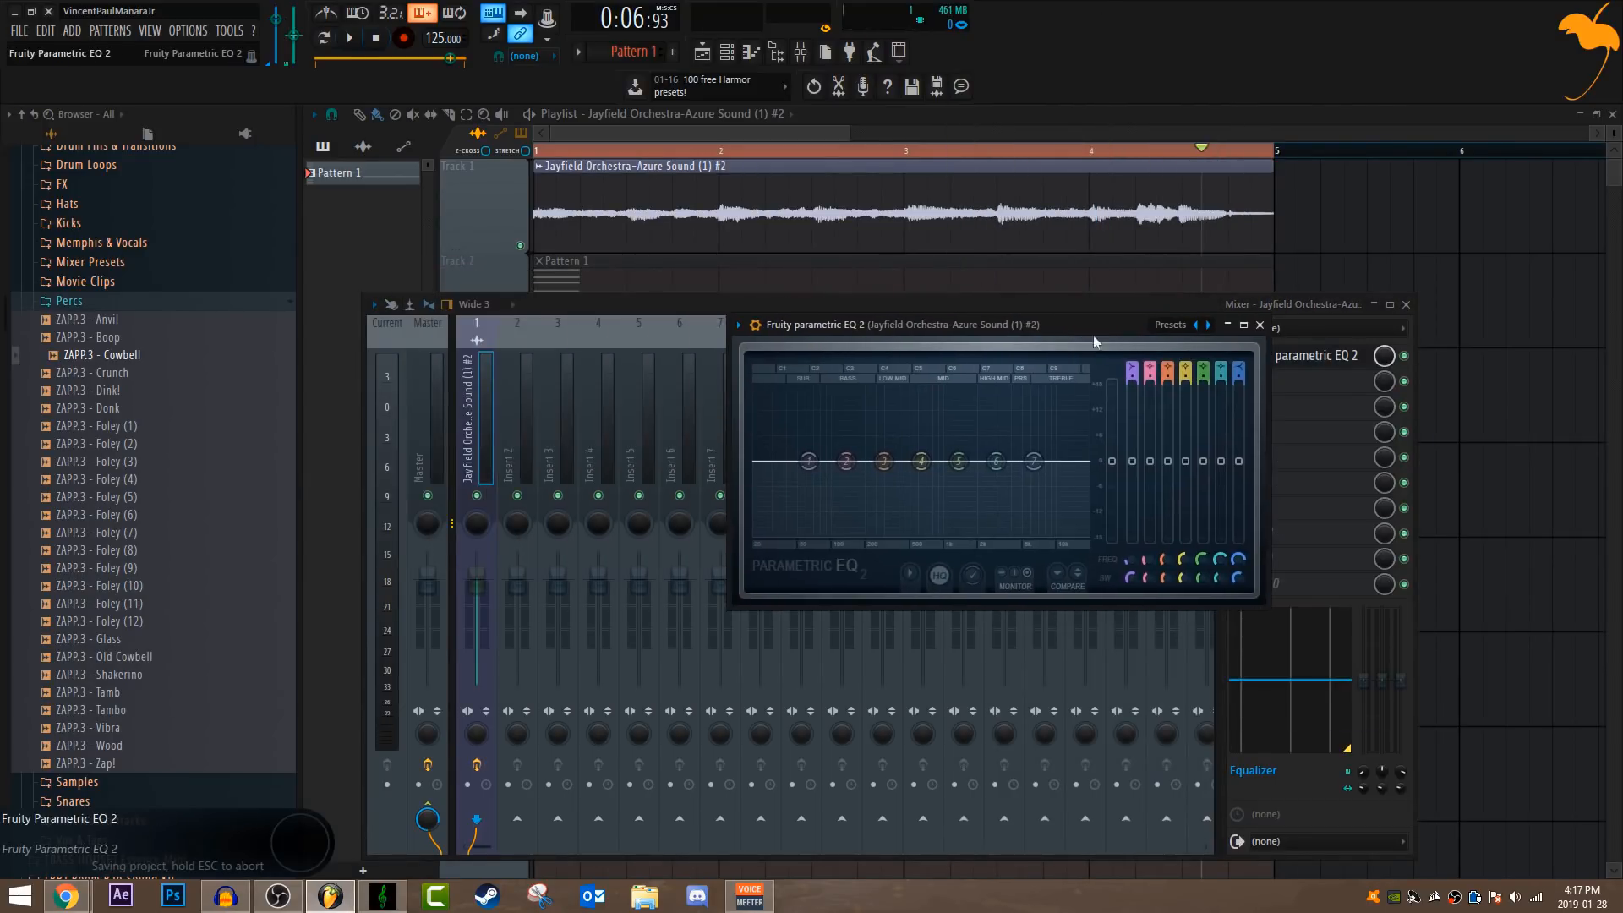
- Load the 20Hz + 18kHz cut preset in the EQ and raise band 1's frequency to remove the sample's low end
left_click(1209, 327)
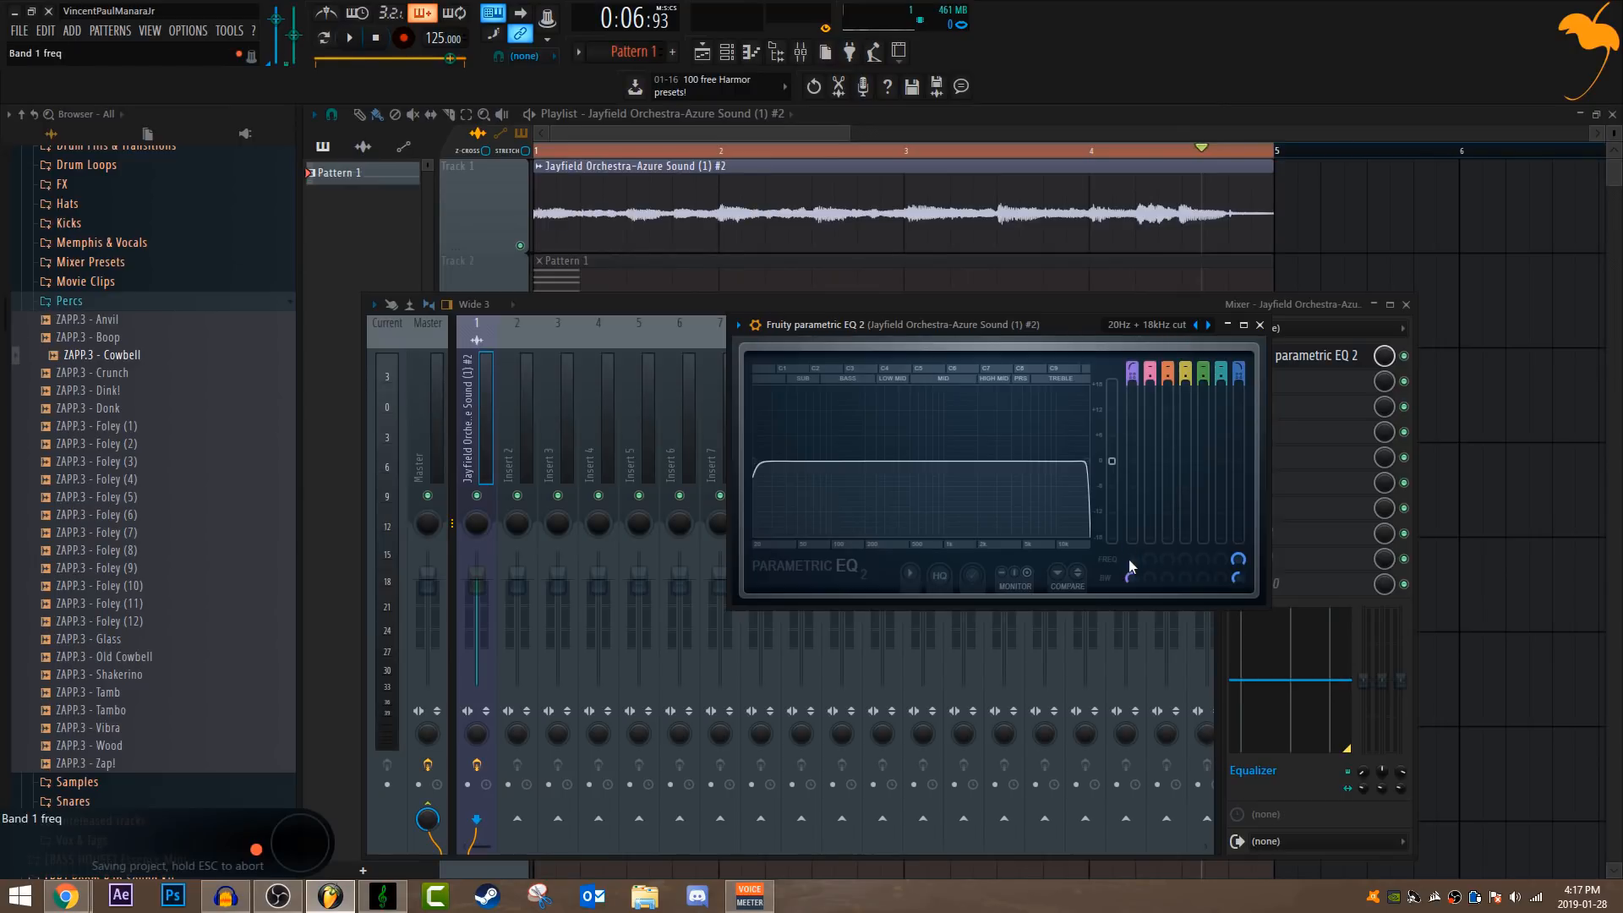
left_click_drag(1132, 561, 1132, 523)
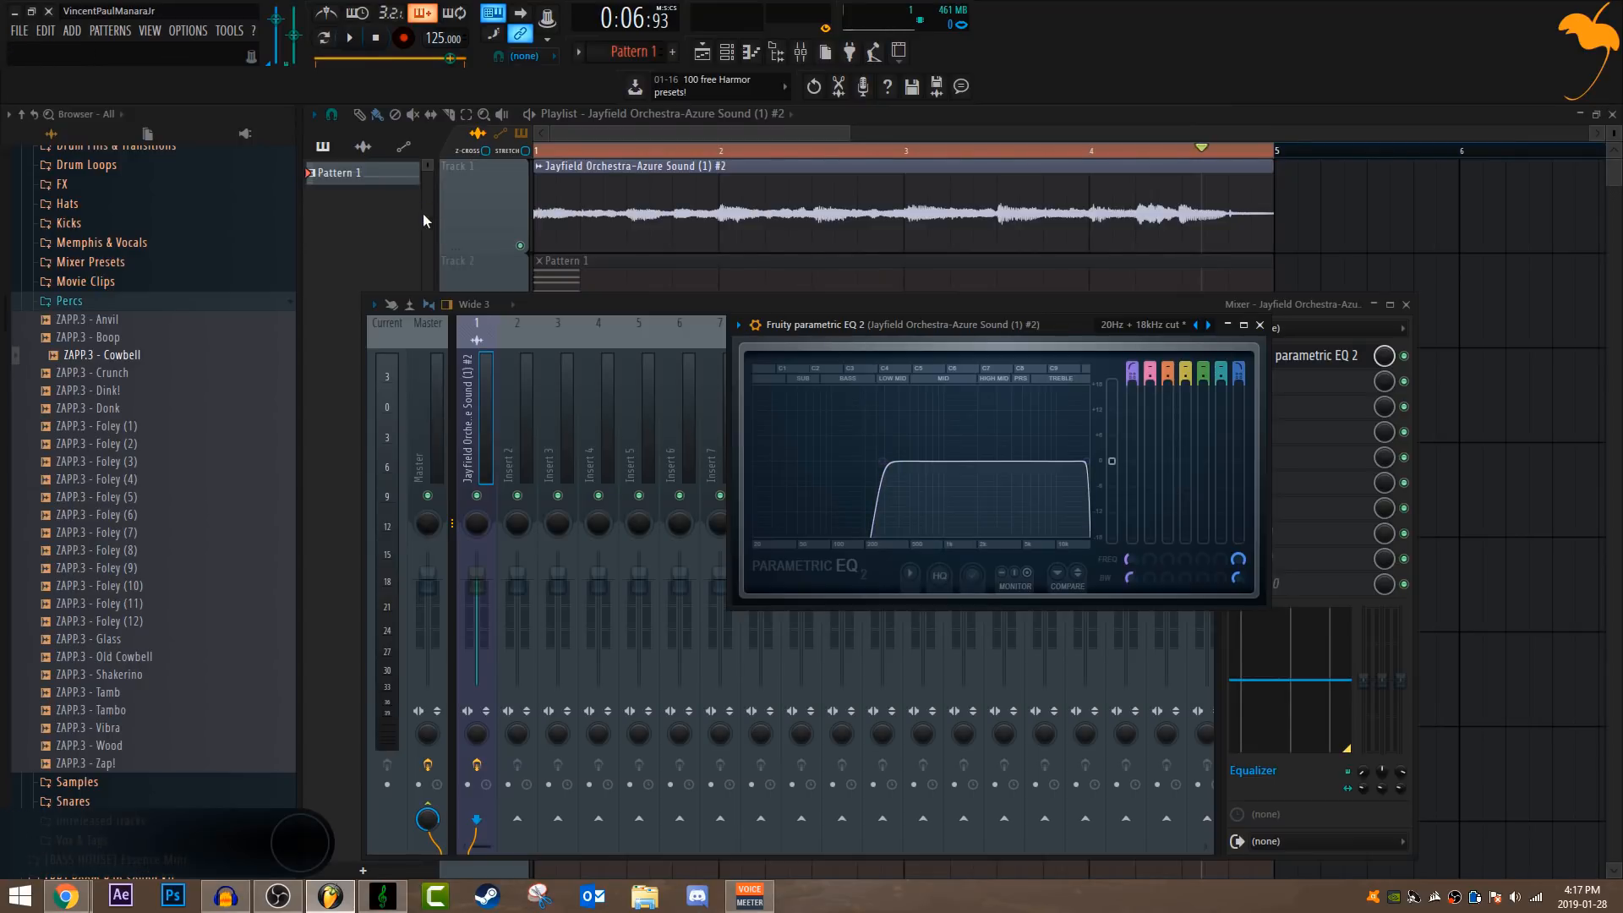
key("ctrl+s")
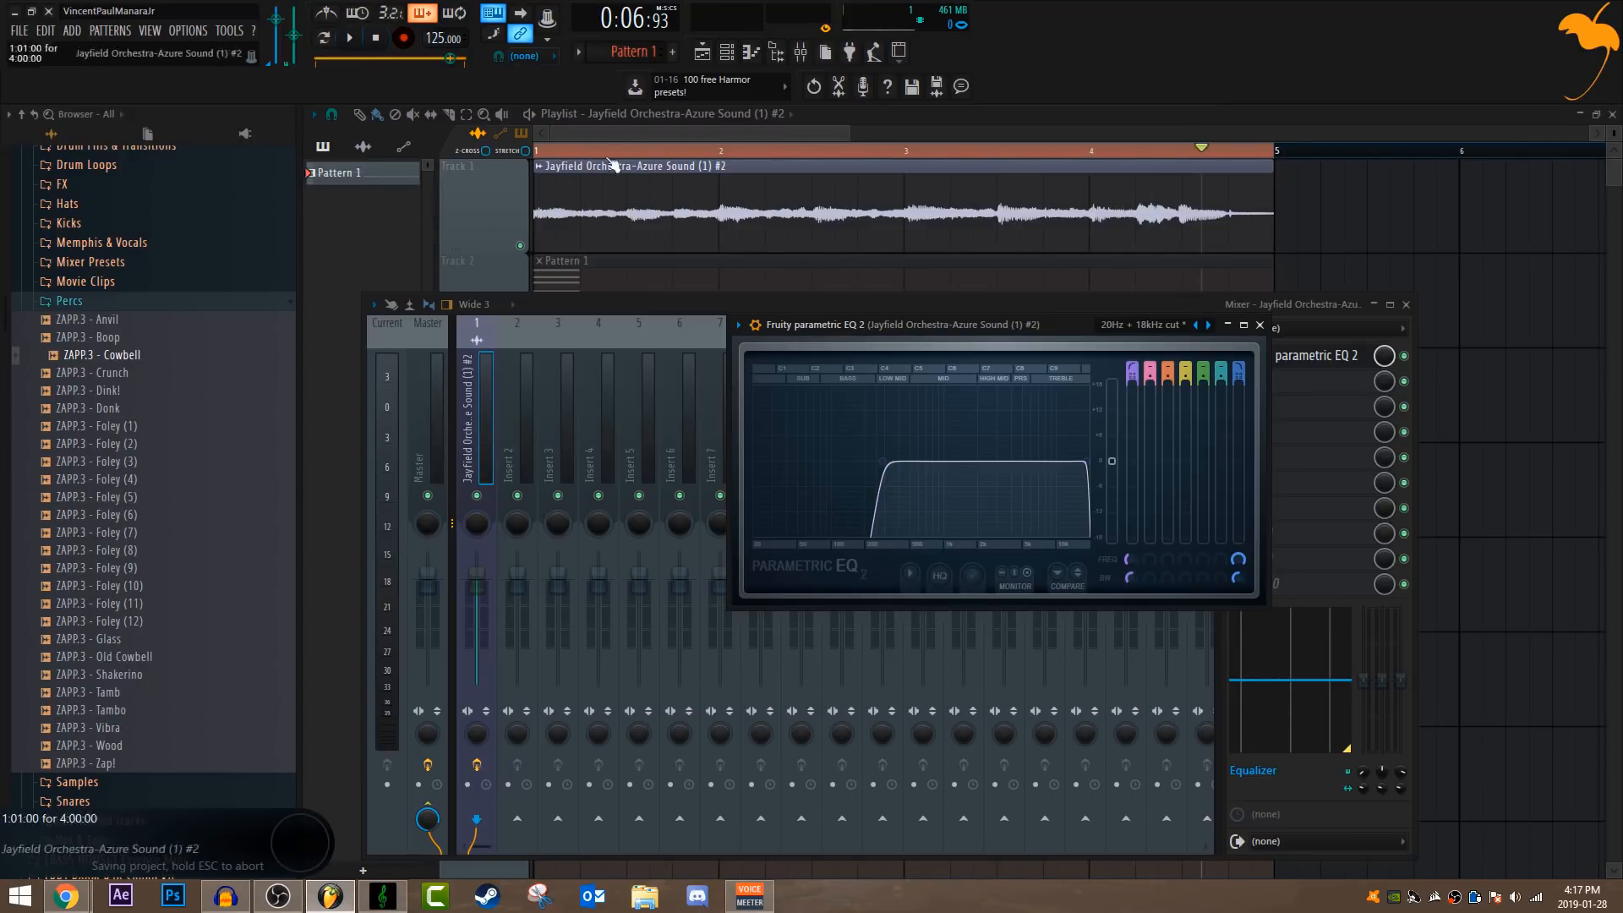